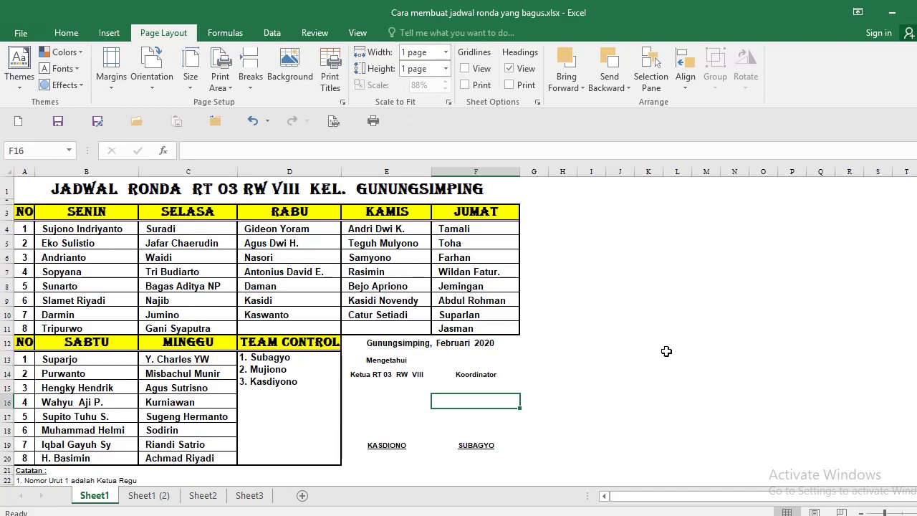
{"action": "left_click", "coordinate": [592, 313]}
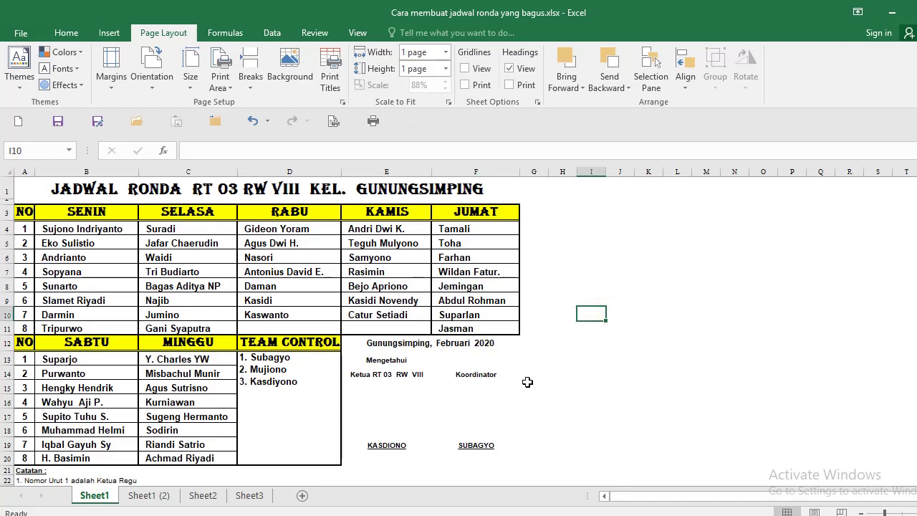
{"action": "left_click", "coordinate": [490, 415]}
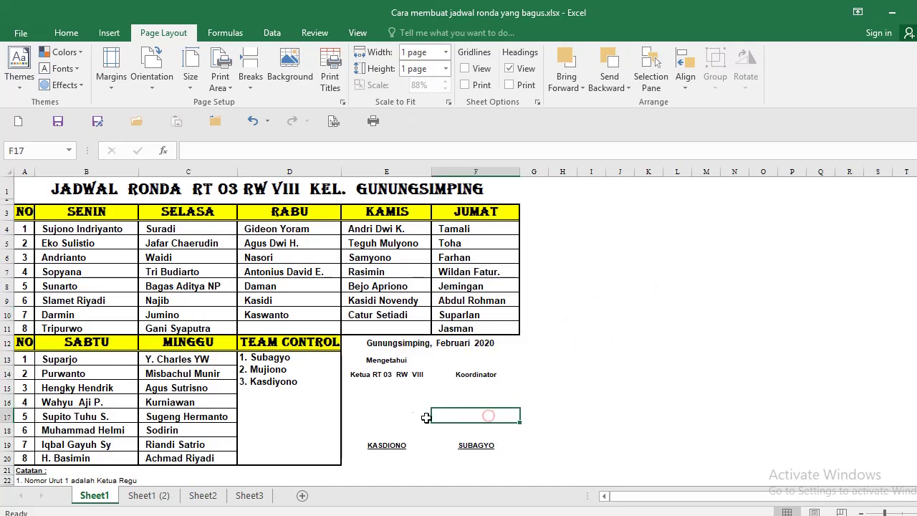
{"action": "left_click", "coordinate": [386, 406]}
{"action": "scroll", "coordinate": [399, 411], "scroll_direction": "down", "scroll_amount": 2}
{"action": "scroll", "coordinate": [314, 410], "scroll_direction": "up", "scroll_amount": 2}
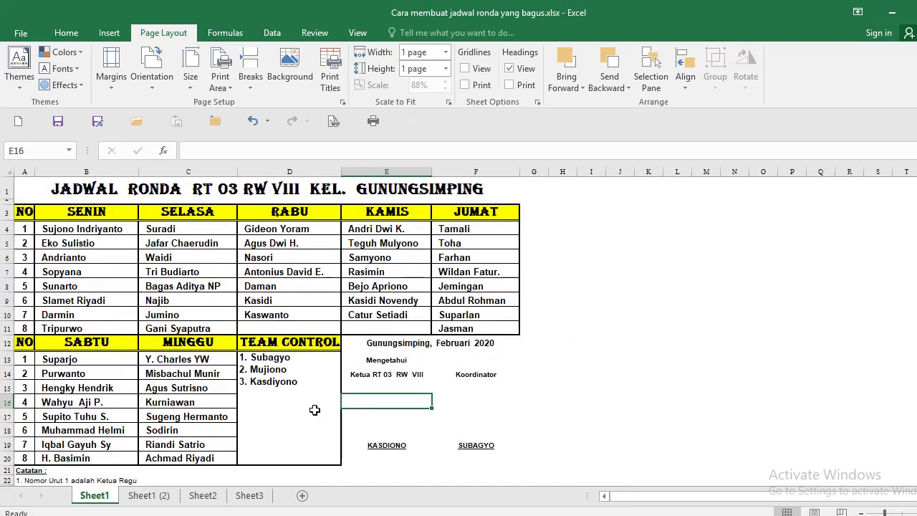
{"action": "left_click", "coordinate": [133, 302]}
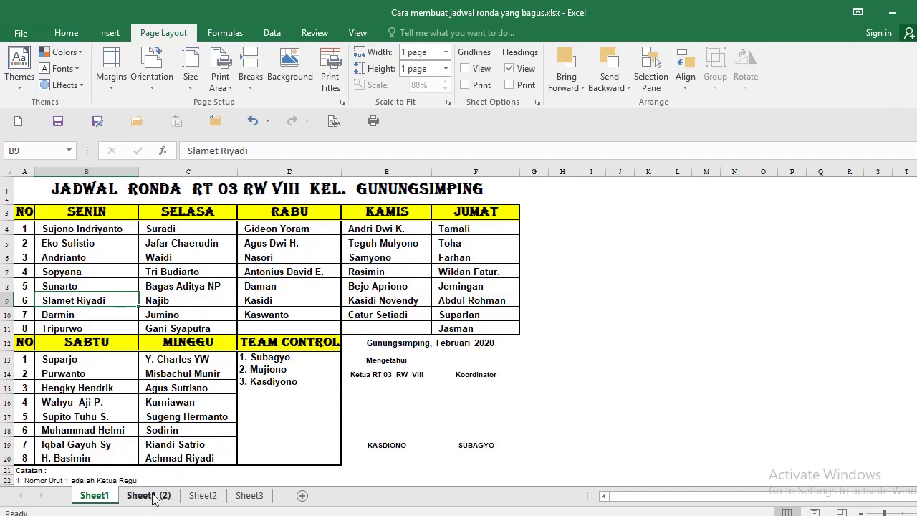
- Return to the top and preview Sheet1 as a single landscape page
{"action": "scroll", "coordinate": [187, 416], "scroll_direction": "up", "scroll_amount": 3}
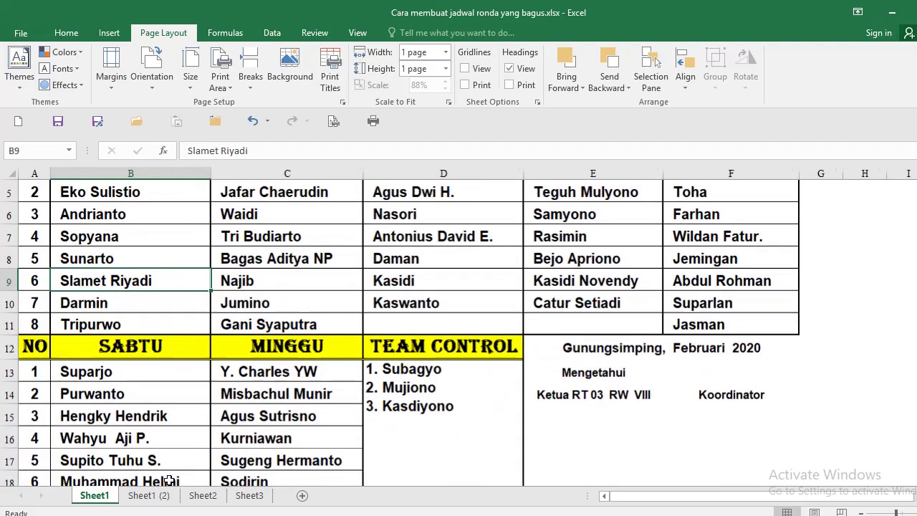
{"action": "scroll", "coordinate": [187, 416], "scroll_direction": "up", "scroll_amount": 2}
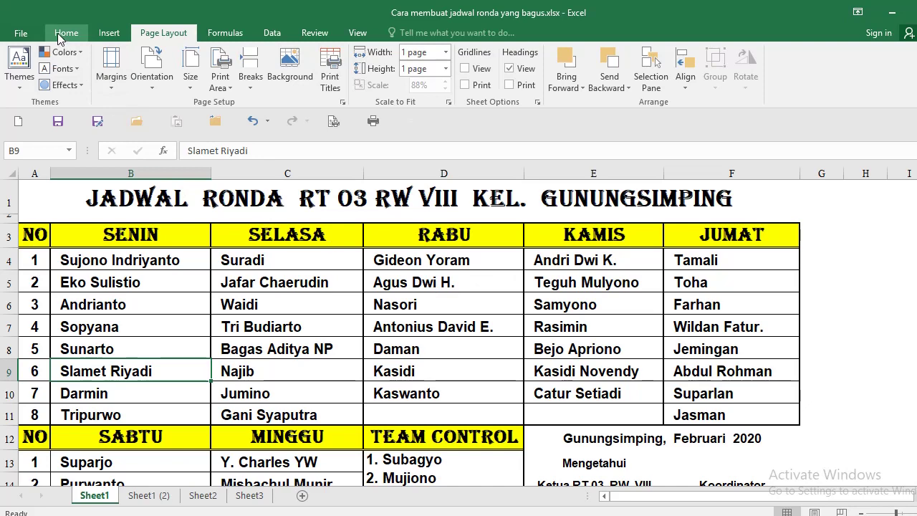
{"action": "key", "text": "ctrl+p"}
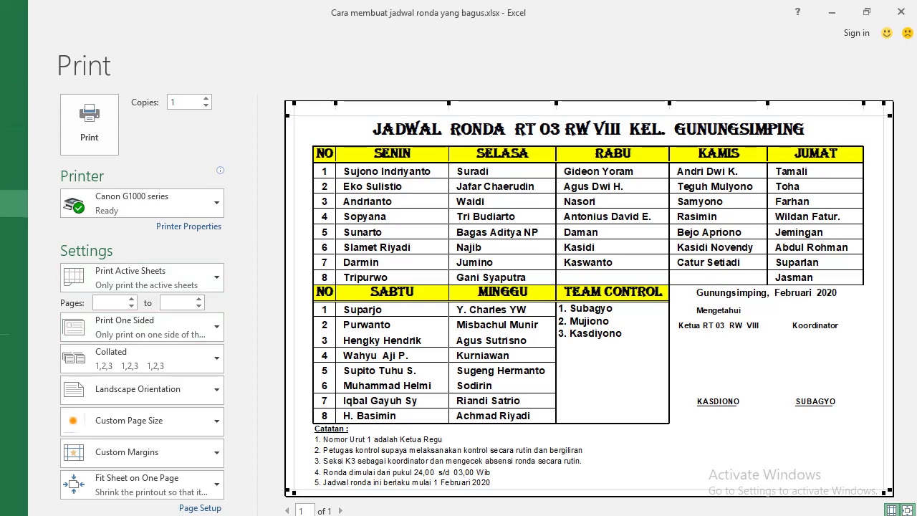
- Leave the preview and review the Sheet1 (2), Sheet2 and Sheet3 sample sheets
{"action": "key", "text": "Escape"}
{"action": "left_click", "coordinate": [80, 496]}
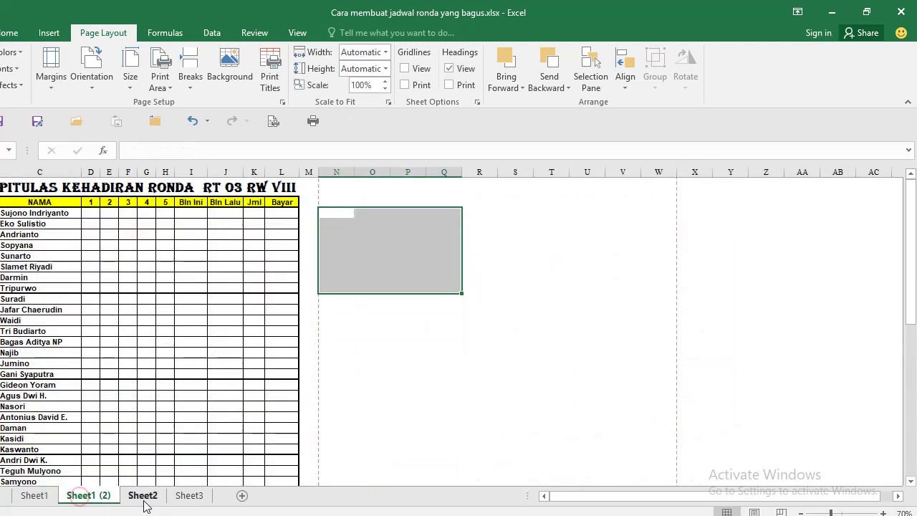
{"action": "left_click", "coordinate": [143, 496]}
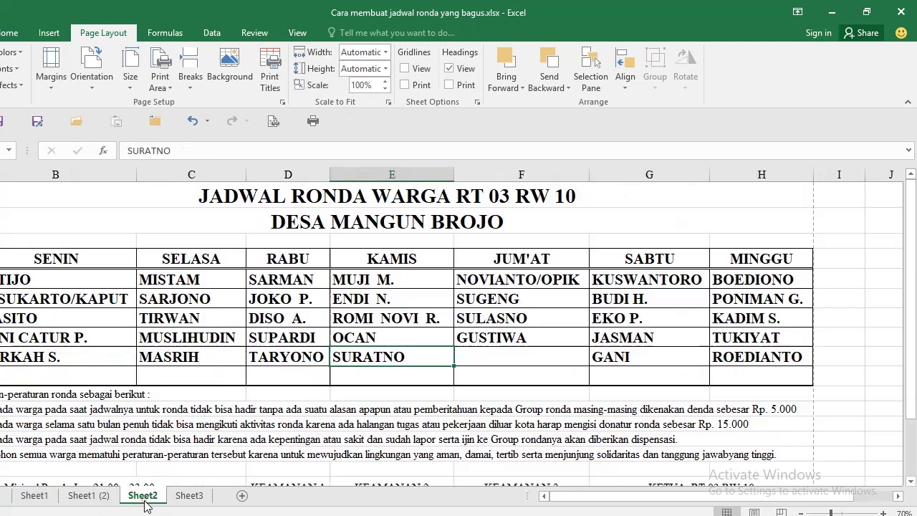
{"action": "left_click", "coordinate": [188, 495]}
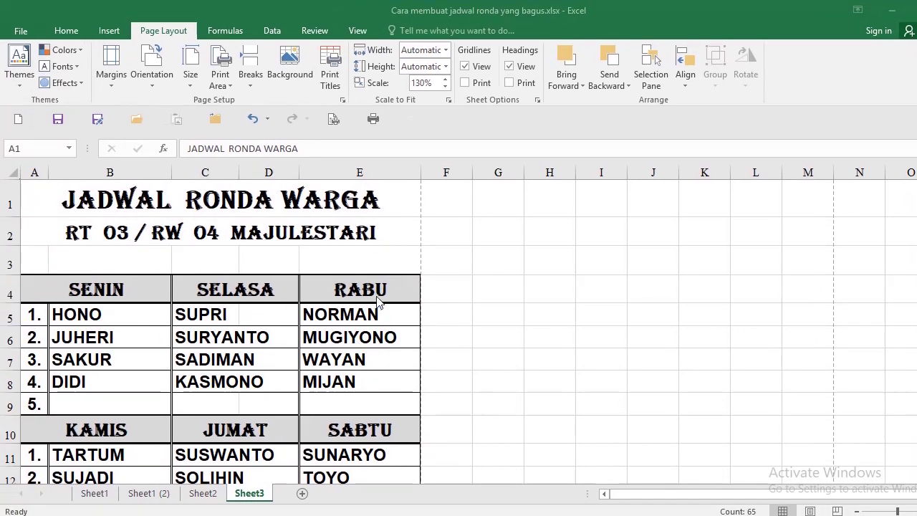
- Preview Sheet3's 'JADWAL RONDA WARGA' schedule as one portrait page
{"action": "key", "text": "ctrl+a"}
{"action": "scroll", "coordinate": [500, 338], "scroll_direction": "down", "scroll_amount": 2}
{"action": "scroll", "coordinate": [407, 344], "scroll_direction": "down", "scroll_amount": 1}
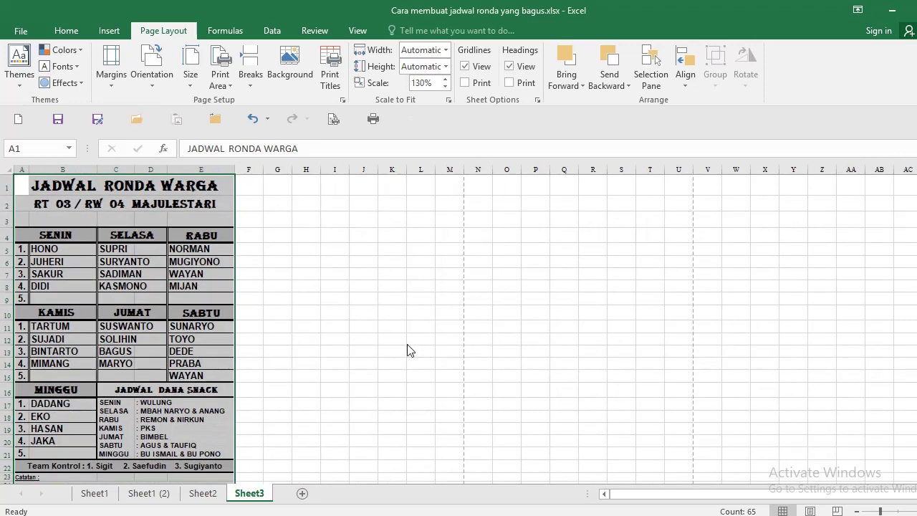
{"action": "scroll", "coordinate": [281, 337], "scroll_direction": "down", "scroll_amount": 2}
{"action": "left_click", "coordinate": [325, 327]}
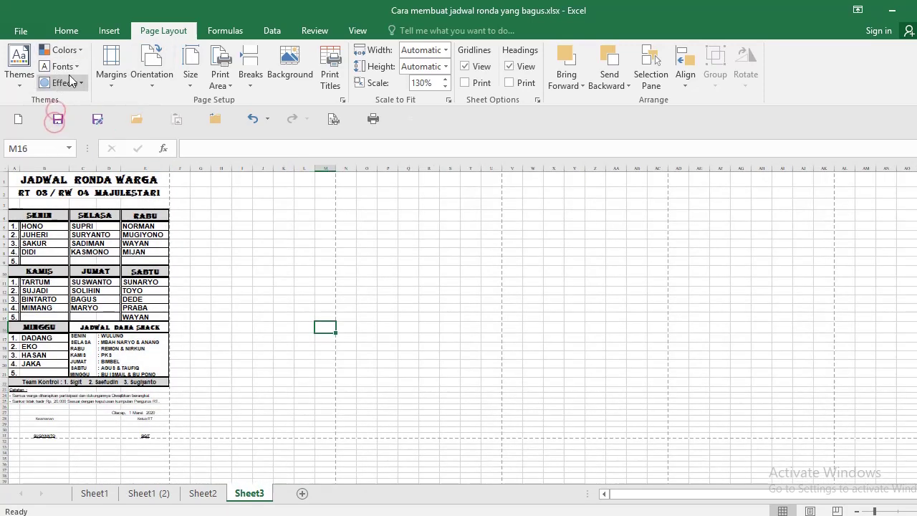
{"action": "key", "text": "ctrl+p"}
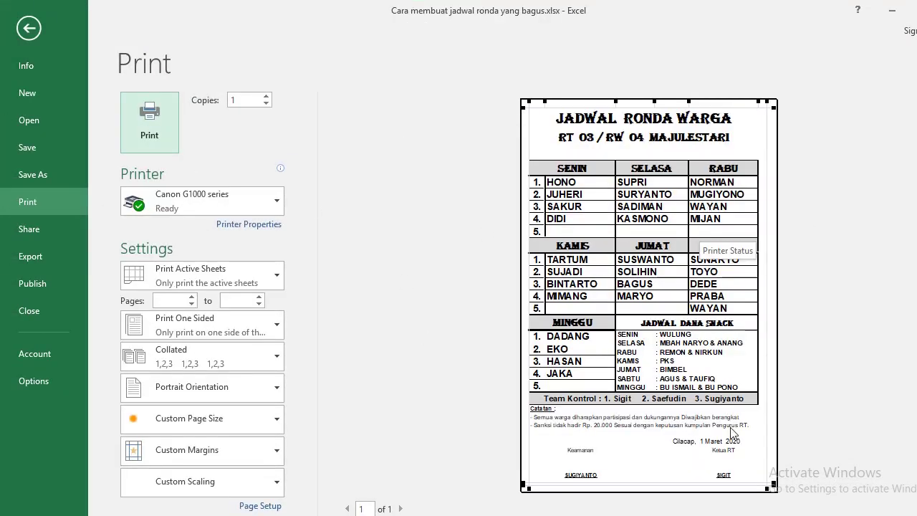
- Exit the print page back to Sheet1, with the schedule fit to 1 page by 1 page
{"action": "left_click", "coordinate": [853, 292]}
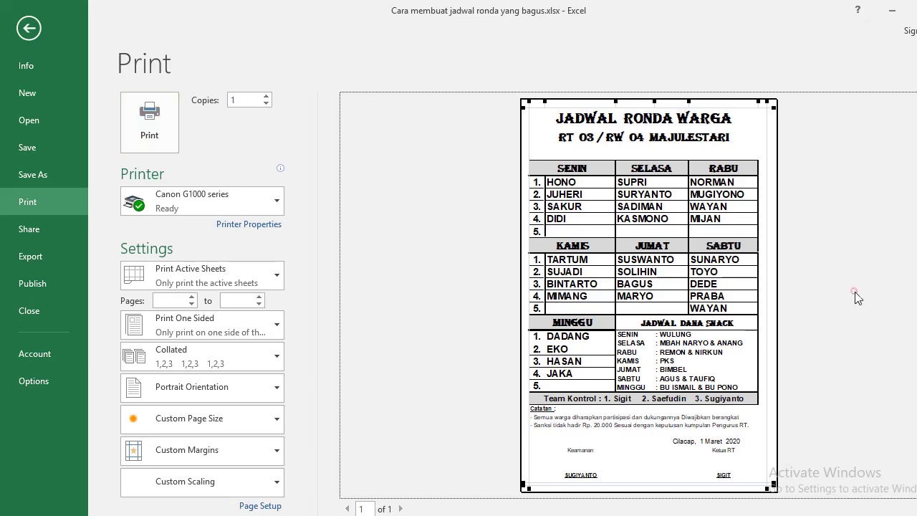
{"action": "left_click", "coordinate": [30, 27]}
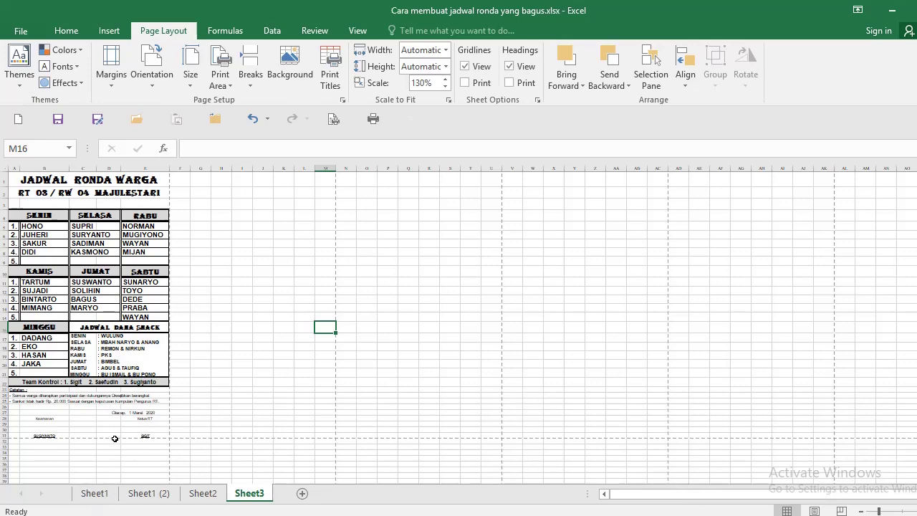
{"action": "scroll", "coordinate": [108, 413], "scroll_direction": "up", "scroll_amount": 4, "text": "ctrl"}
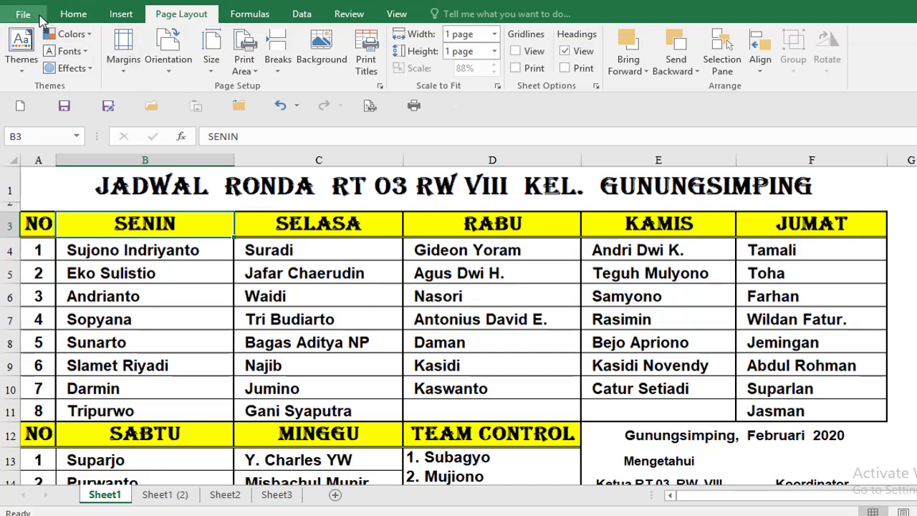
{"action": "key", "text": "ctrl+p"}
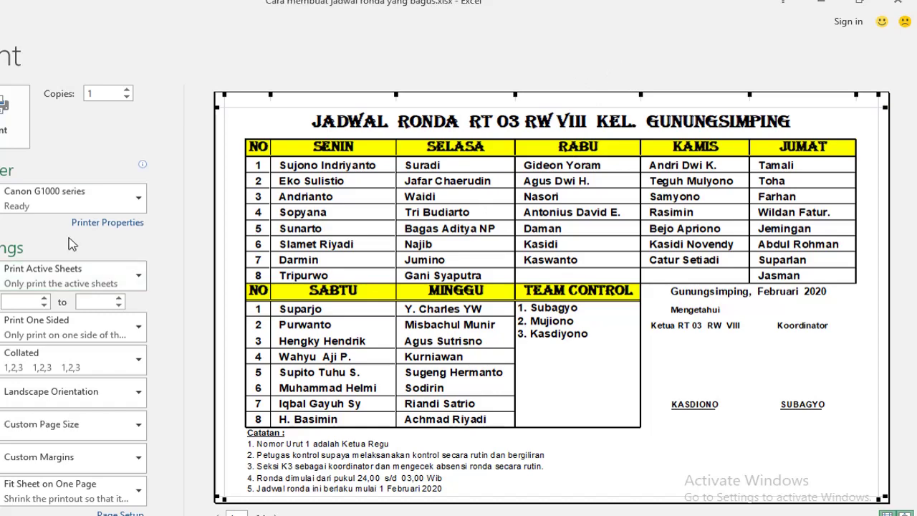
{"action": "key", "text": "Escape"}
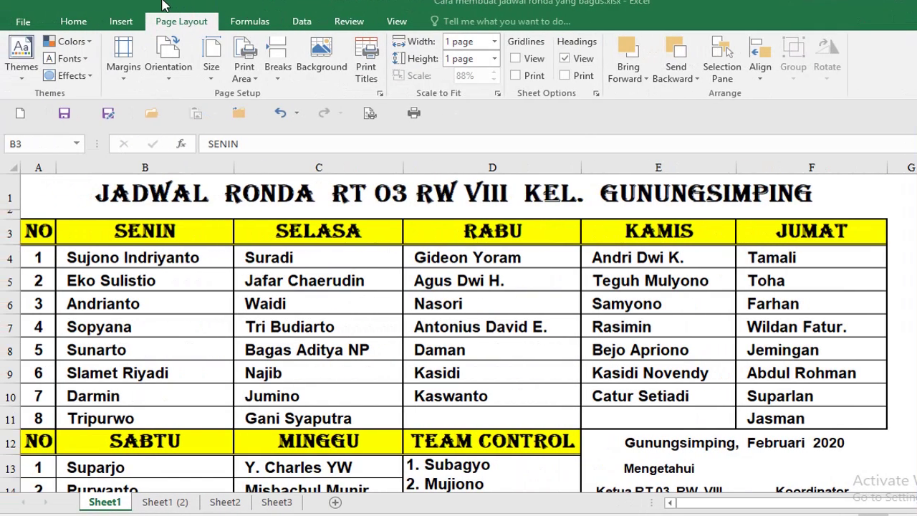
{"action": "left_click", "coordinate": [28, 229]}
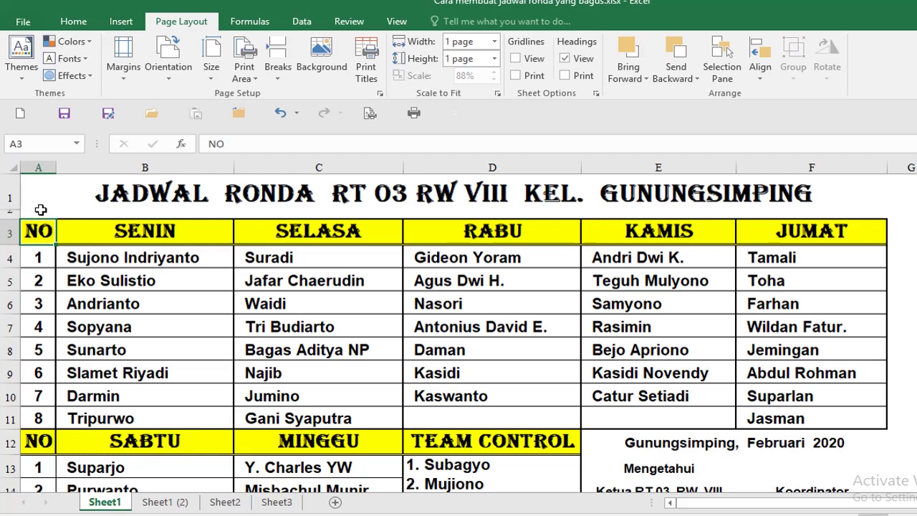
{"action": "left_click", "coordinate": [38, 167]}
{"action": "left_click", "coordinate": [39, 229]}
{"action": "left_click", "coordinate": [108, 229]}
{"action": "left_click", "coordinate": [278, 226]}
{"action": "left_click", "coordinate": [466, 228]}
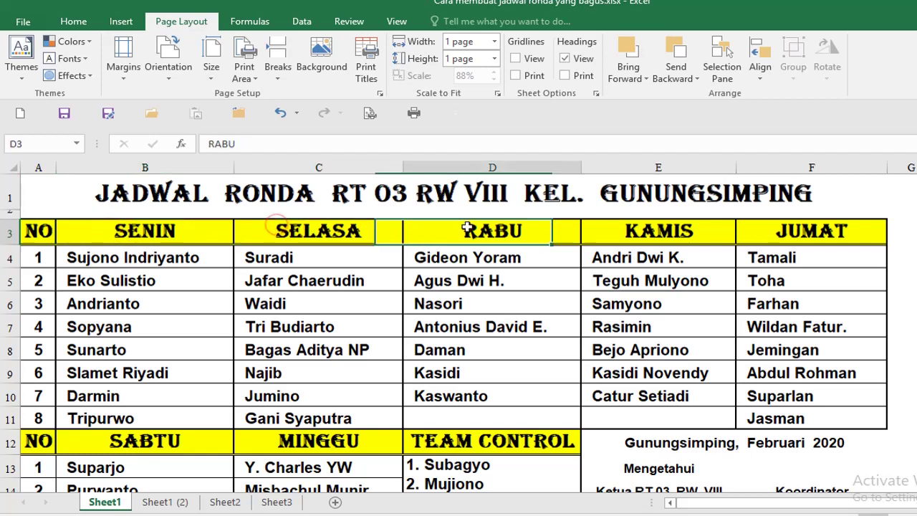
{"action": "left_click", "coordinate": [657, 230]}
{"action": "left_click", "coordinate": [785, 228]}
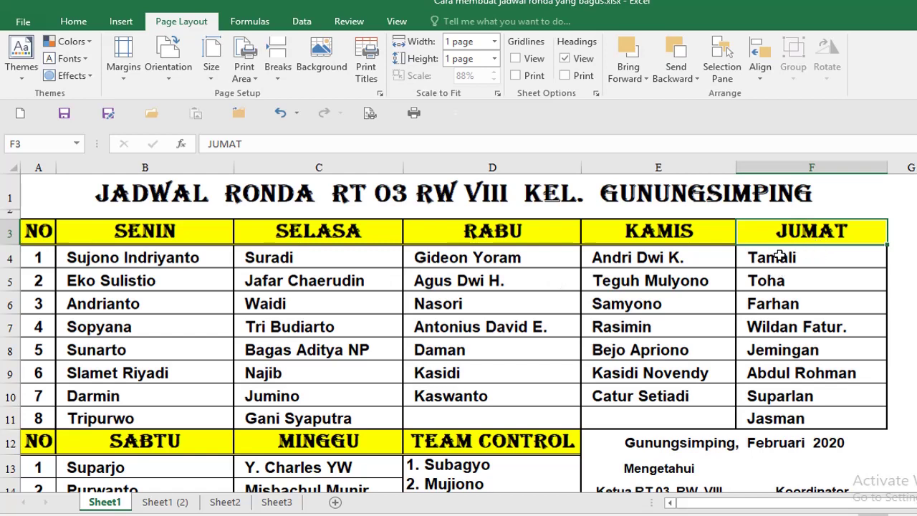
{"action": "scroll", "coordinate": [399, 366], "scroll_direction": "down", "scroll_amount": 1}
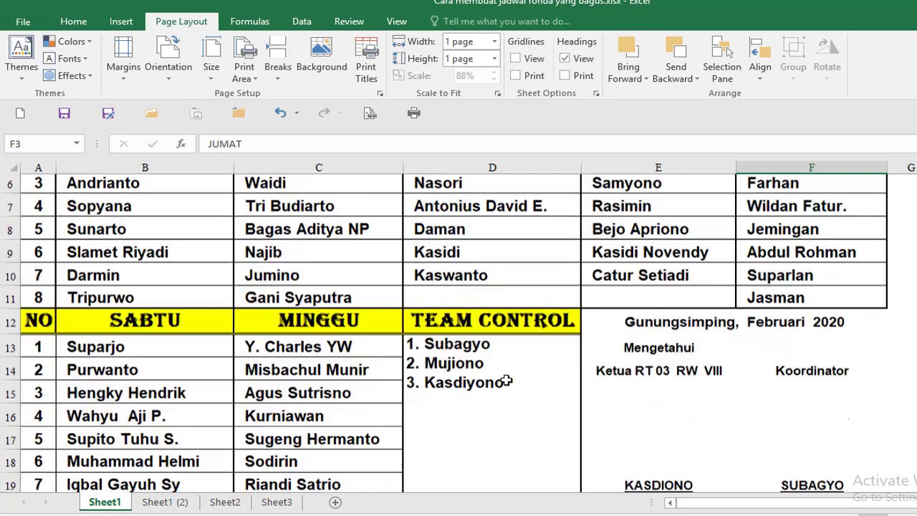
{"action": "scroll", "coordinate": [494, 379], "scroll_direction": "down", "scroll_amount": 1}
{"action": "scroll", "coordinate": [505, 378], "scroll_direction": "down", "scroll_amount": 1}
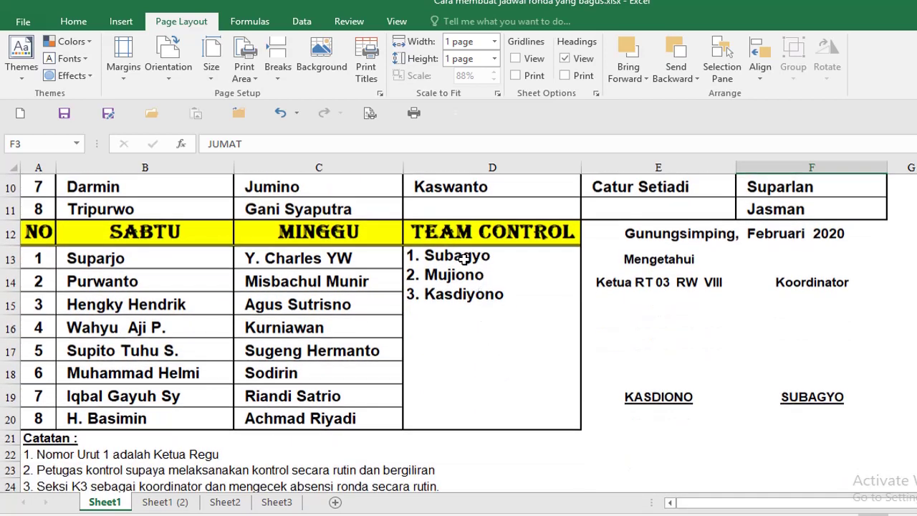
{"action": "left_click", "coordinate": [463, 260]}
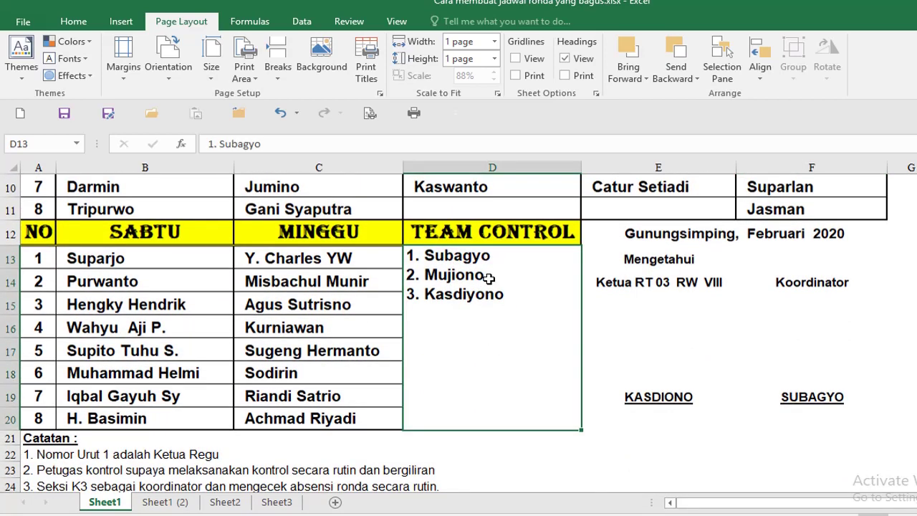
{"action": "scroll", "coordinate": [488, 280], "scroll_direction": "up", "scroll_amount": 1}
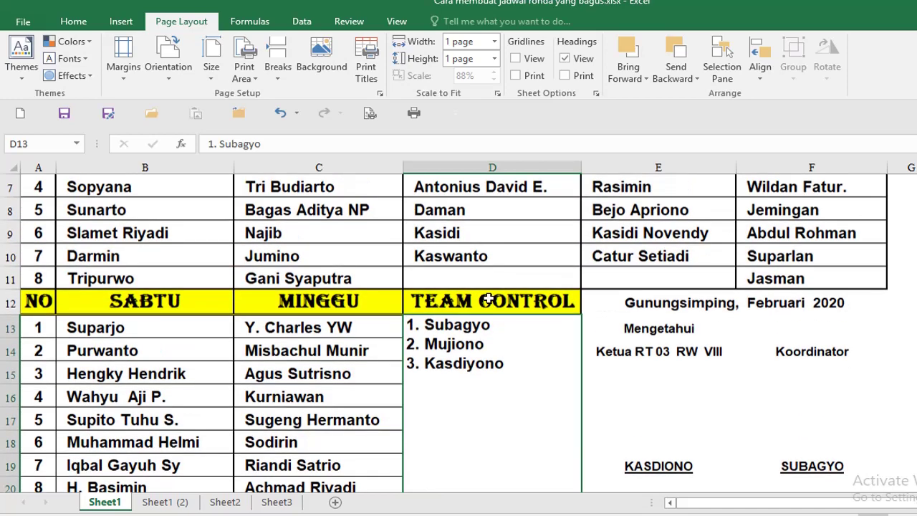
{"action": "left_click", "coordinate": [489, 297]}
{"action": "scroll", "coordinate": [619, 322], "scroll_direction": "down", "scroll_amount": 1}
{"action": "scroll", "coordinate": [629, 315], "scroll_direction": "down", "scroll_amount": 1}
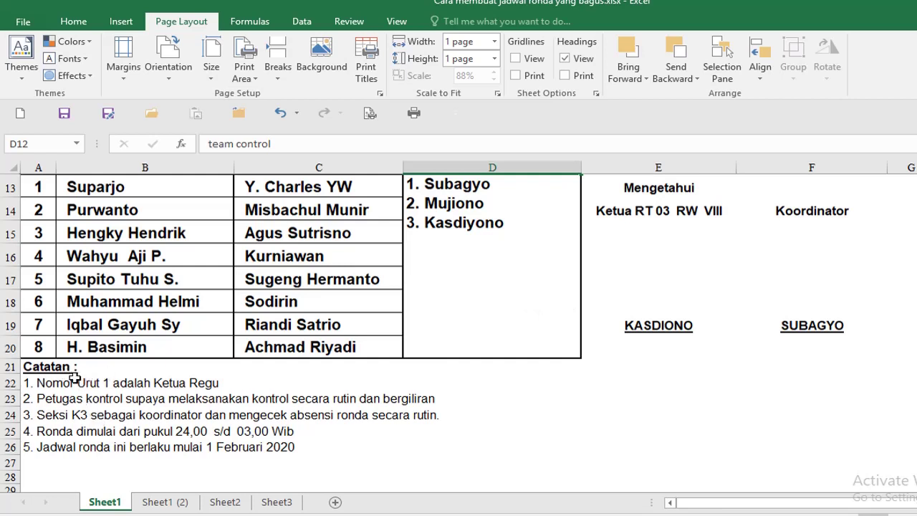
{"action": "scroll", "coordinate": [109, 385], "scroll_direction": "up", "scroll_amount": 4}
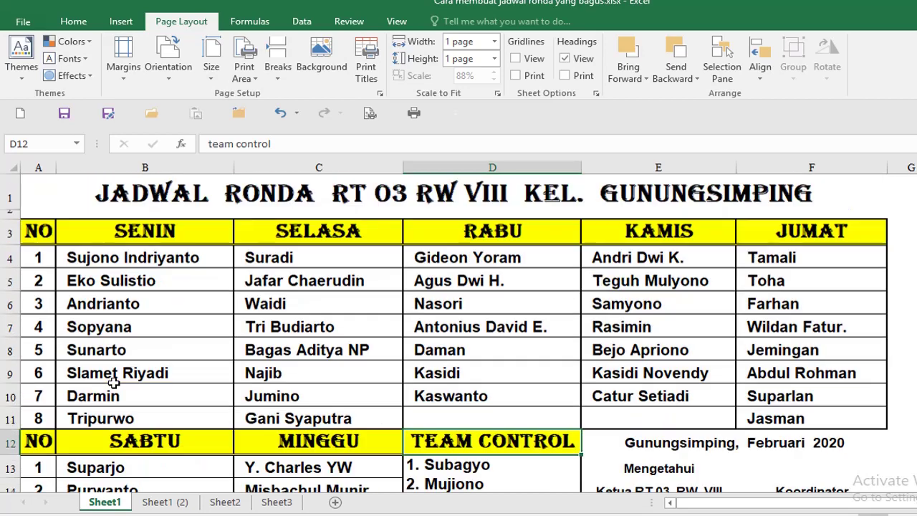
{"action": "left_click", "coordinate": [36, 232]}
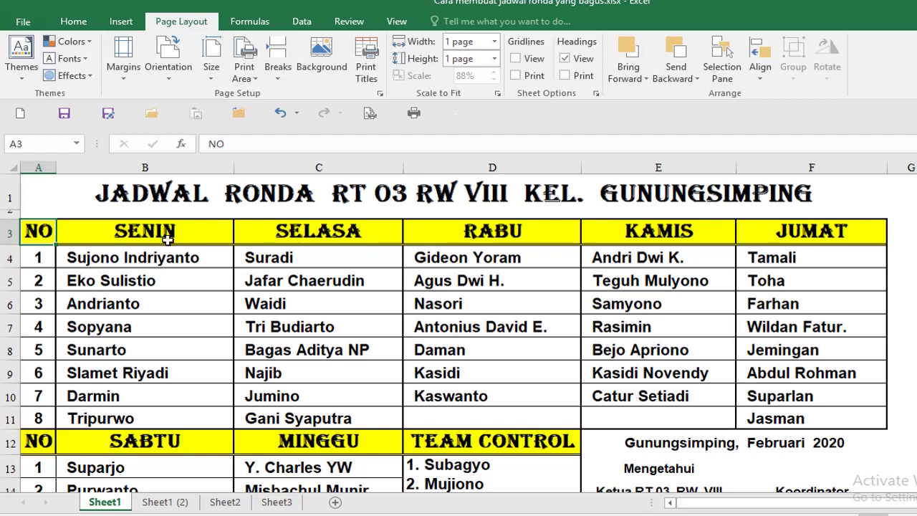
- Review the RABU and JUMAT headers and the SENIN names from Sunarto to Tripurwo
{"action": "left_click", "coordinate": [167, 240]}
{"action": "left_click", "coordinate": [408, 237]}
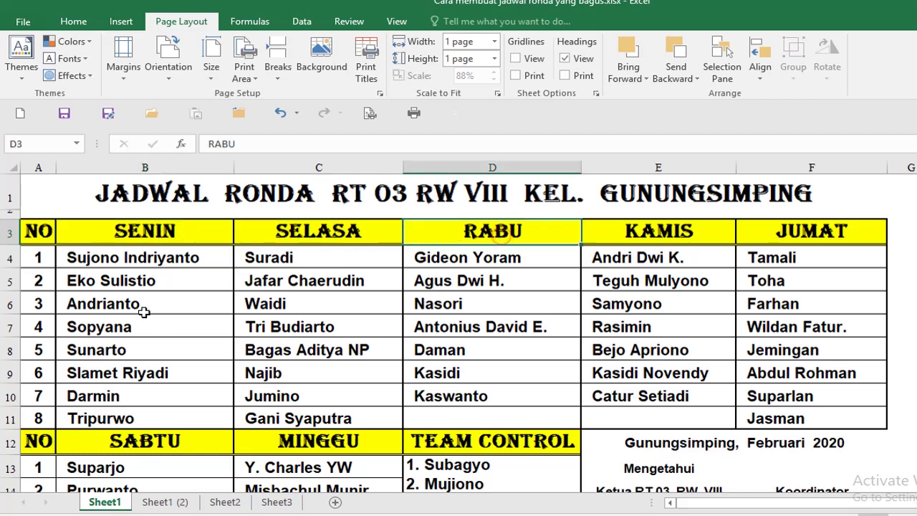
{"action": "left_click", "coordinate": [789, 240]}
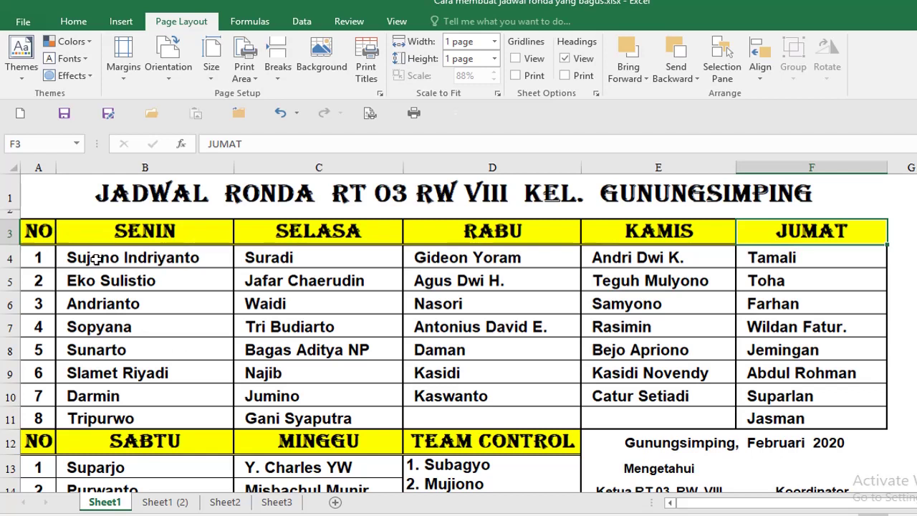
{"action": "left_click", "coordinate": [95, 259]}
{"action": "left_click", "coordinate": [88, 280]}
{"action": "left_click", "coordinate": [93, 306]}
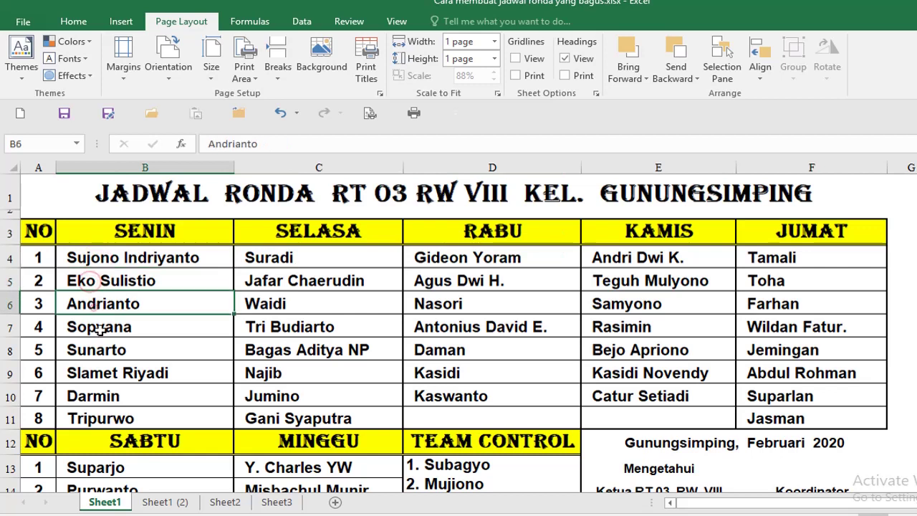
{"action": "left_click", "coordinate": [97, 328]}
{"action": "left_click", "coordinate": [101, 351]}
{"action": "left_click", "coordinate": [99, 417]}
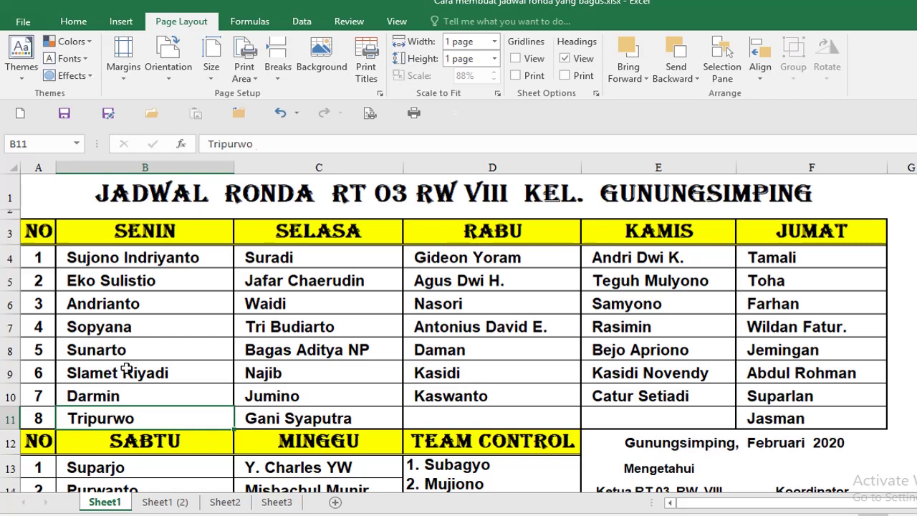
{"action": "left_click", "coordinate": [127, 370]}
- Select rows 8–9 (cells B8:B9) and show the Insert ribbon commands
{"action": "scroll", "coordinate": [168, 352], "scroll_direction": "down", "scroll_amount": 1}
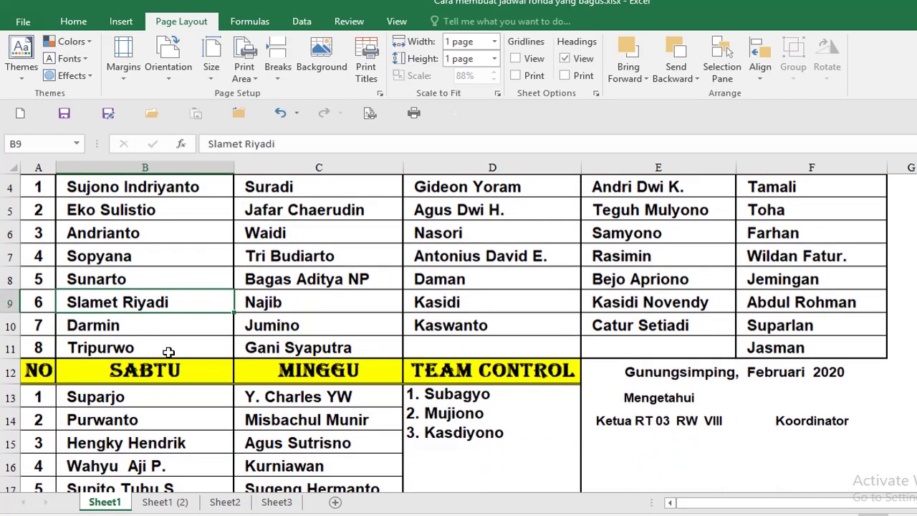
{"action": "scroll", "coordinate": [161, 358], "scroll_direction": "up", "scroll_amount": 1}
{"action": "left_click", "coordinate": [150, 351]}
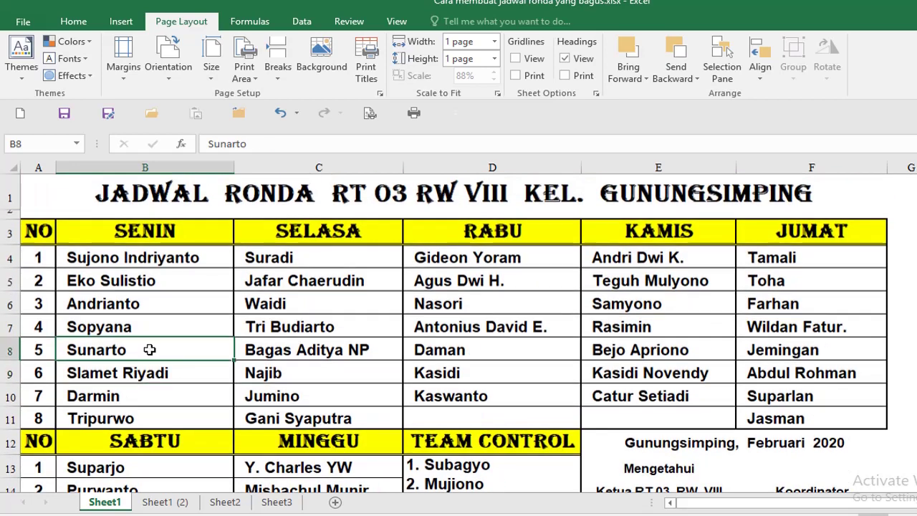
{"action": "left_click", "coordinate": [9, 350]}
{"action": "left_click_drag", "start_coordinate": [8, 350], "coordinate": [4, 374]}
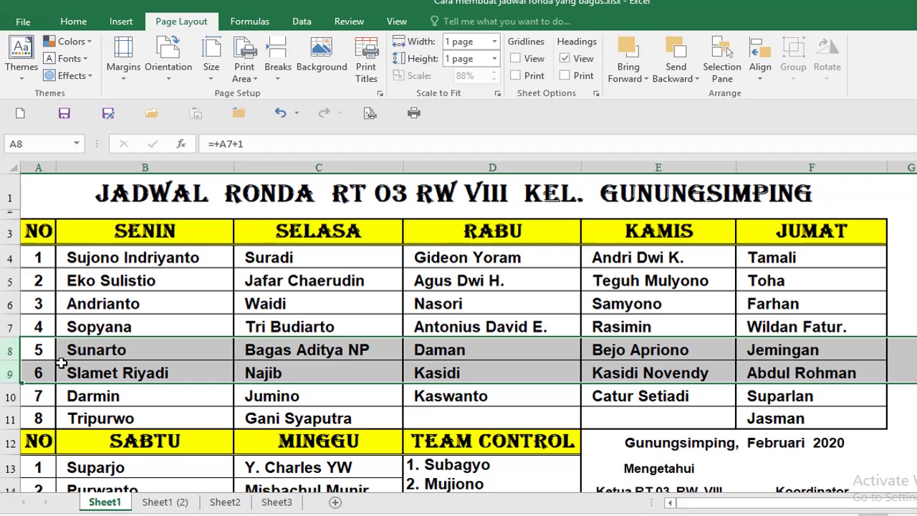
{"action": "left_click", "coordinate": [133, 348]}
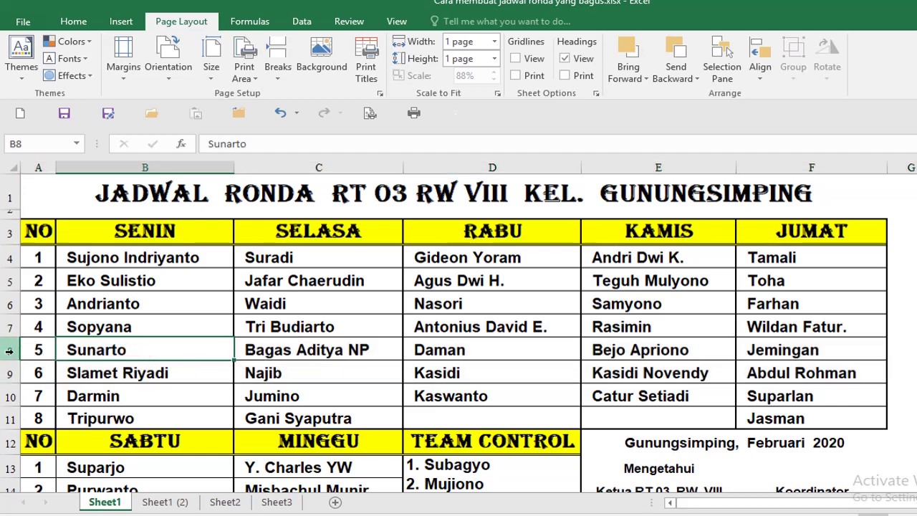
{"action": "left_click_drag", "start_coordinate": [8, 349], "coordinate": [5, 374]}
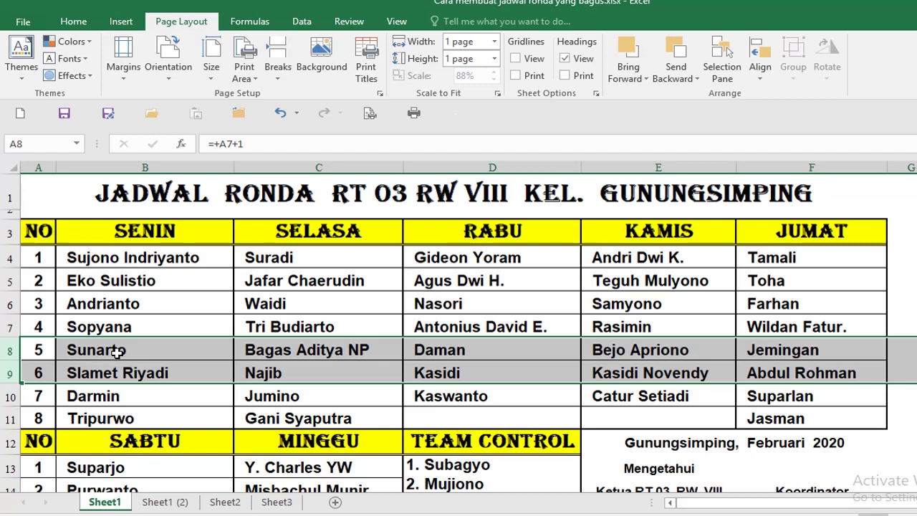
{"action": "left_click", "coordinate": [153, 347]}
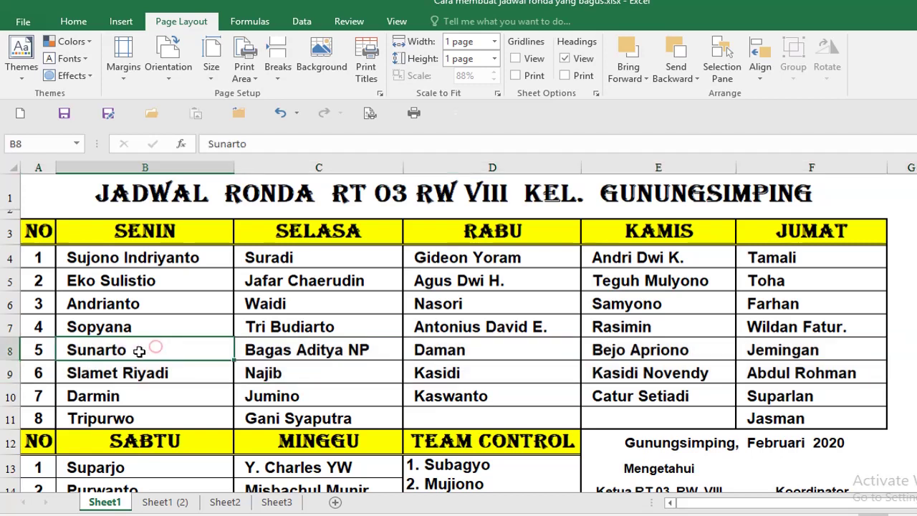
{"action": "left_click_drag", "start_coordinate": [154, 347], "coordinate": [153, 369]}
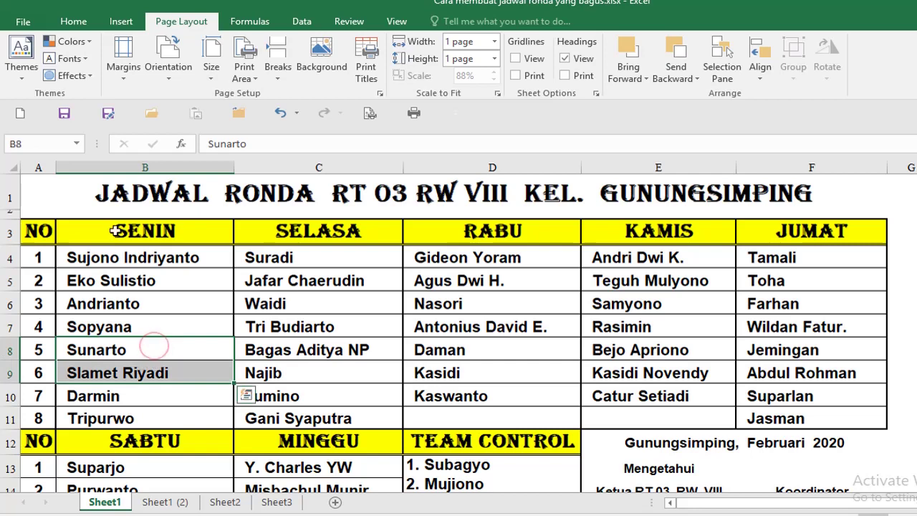
{"action": "left_click", "coordinate": [126, 24]}
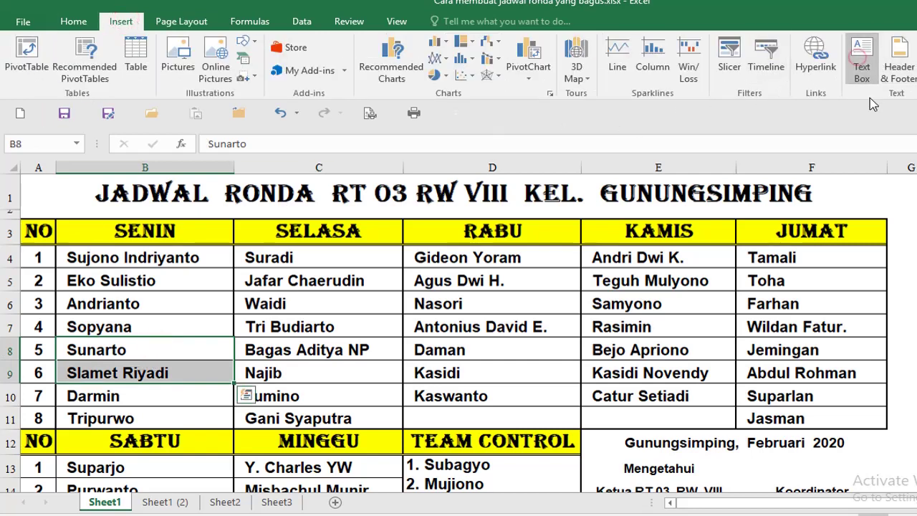
- Add an 'Alt + I + R' text box in 60-pt bold red centred type over columns C–D
{"action": "left_click", "coordinate": [862, 61]}
{"action": "left_click_drag", "start_coordinate": [199, 284], "coordinate": [457, 362]}
{"action": "type", "text": "Alt + I + R"}
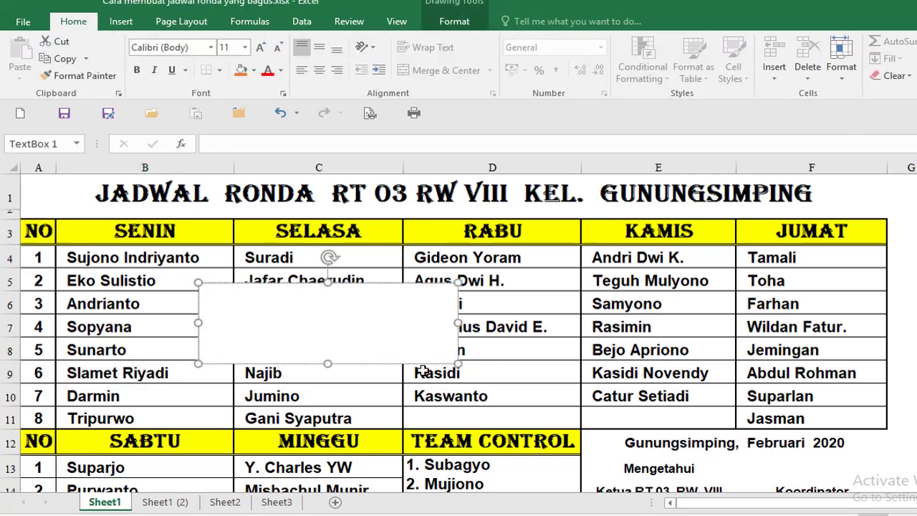
{"action": "left_click", "coordinate": [244, 47]}
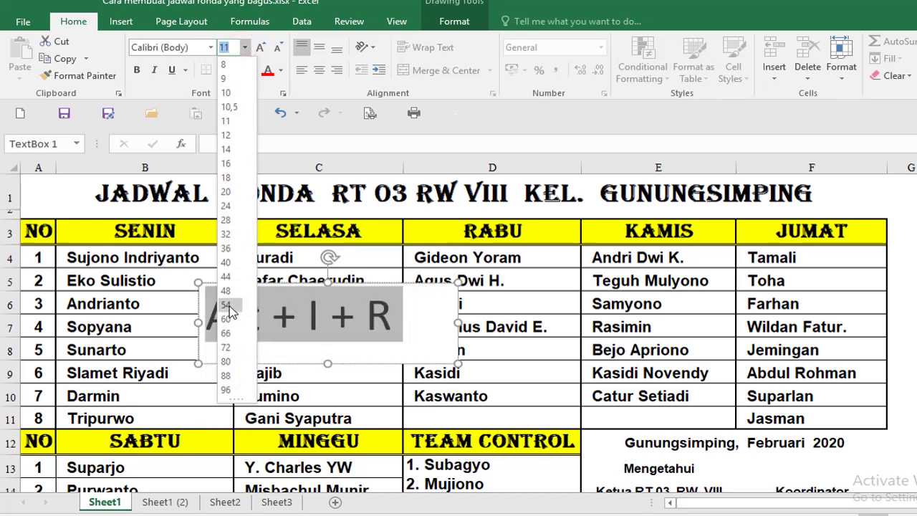
{"action": "left_click", "coordinate": [226, 319]}
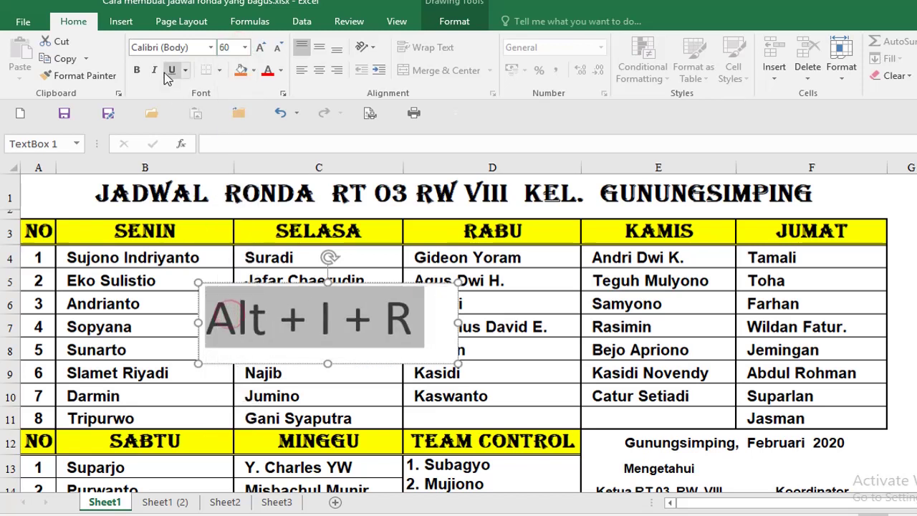
{"action": "left_click", "coordinate": [136, 70]}
{"action": "left_click", "coordinate": [268, 70]}
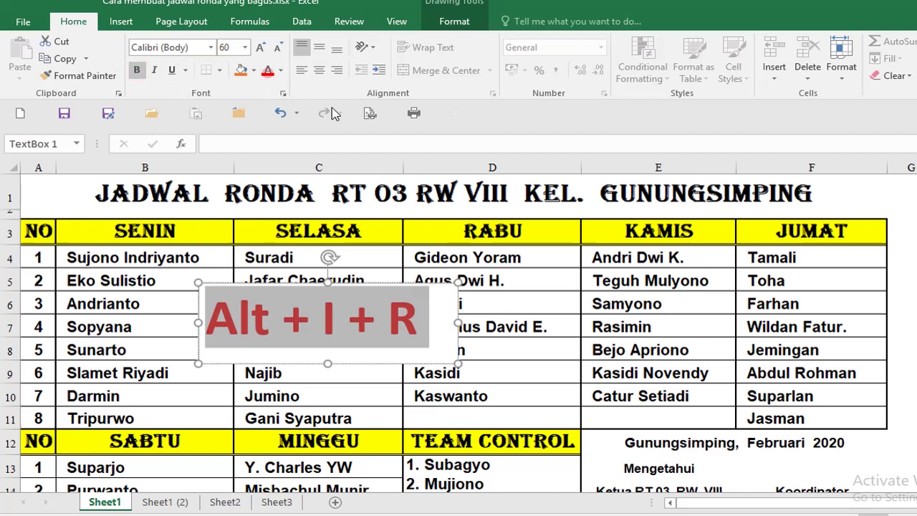
{"action": "left_click", "coordinate": [319, 69]}
{"action": "mouse_move", "coordinate": [369, 281]}
{"action": "left_mouse_down"}
{"action": "mouse_move", "coordinate": [515, 273]}
{"action": "mouse_move", "coordinate": [409, 249]}
{"action": "left_mouse_up"}
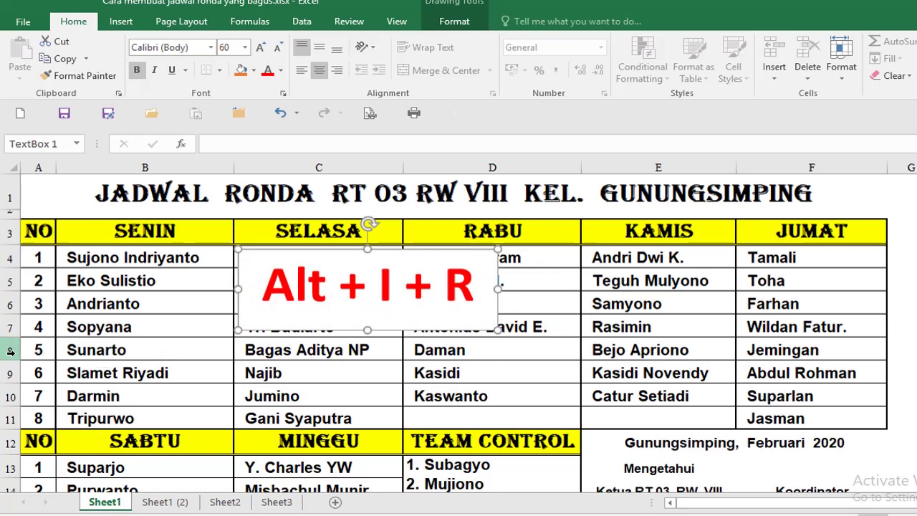
- Insert two blank rows above Sunarto at rows 8–9 using Alt, I, R
{"action": "left_click_drag", "start_coordinate": [9, 349], "coordinate": [9, 372]}
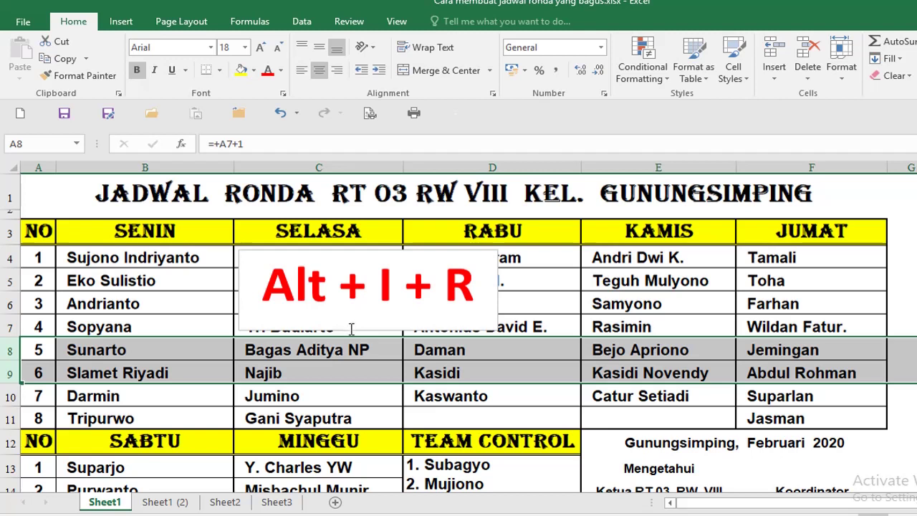
{"action": "left_click", "coordinate": [183, 400]}
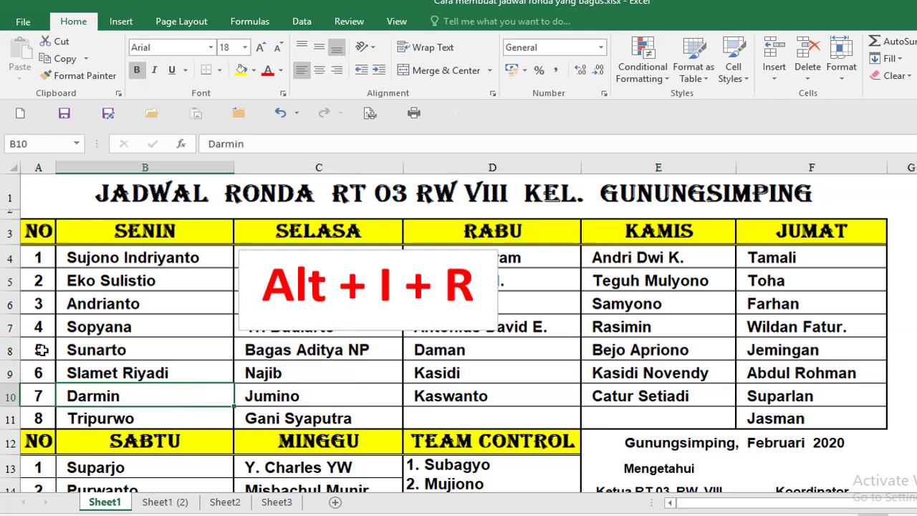
{"action": "left_click_drag", "start_coordinate": [41, 350], "coordinate": [43, 372]}
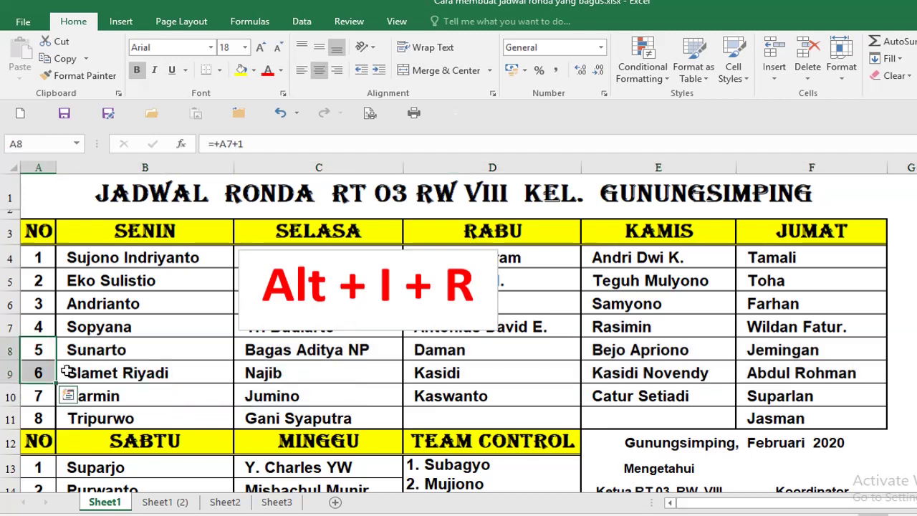
{"action": "key", "text": "alt"}
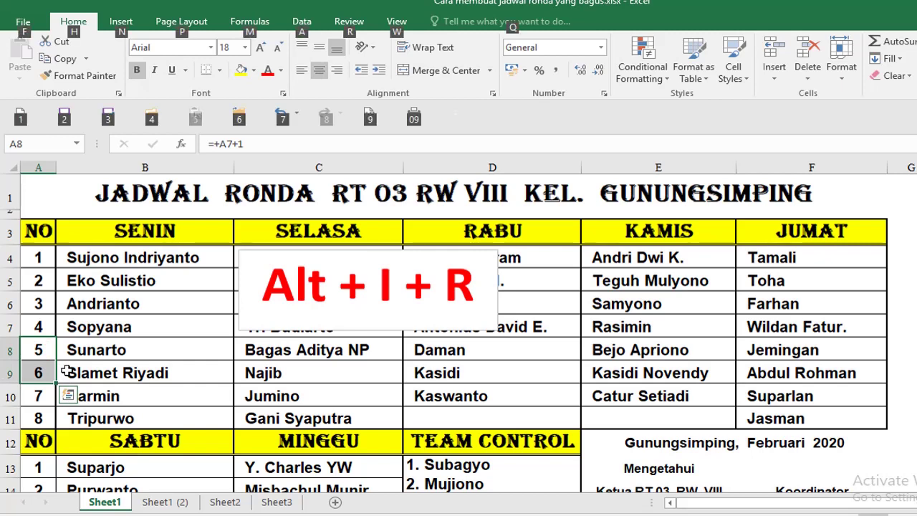
{"action": "key", "text": "i"}
{"action": "key", "text": "r"}
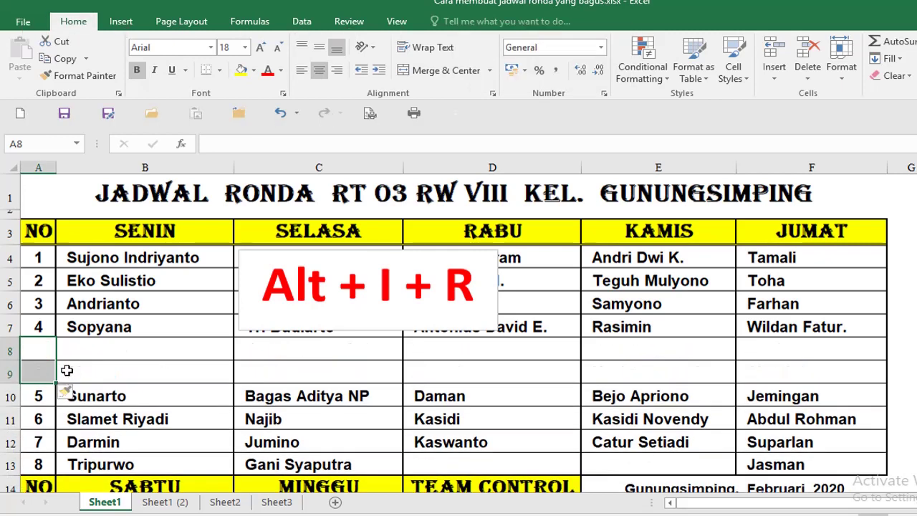
{"action": "left_click_drag", "start_coordinate": [117, 348], "coordinate": [117, 371]}
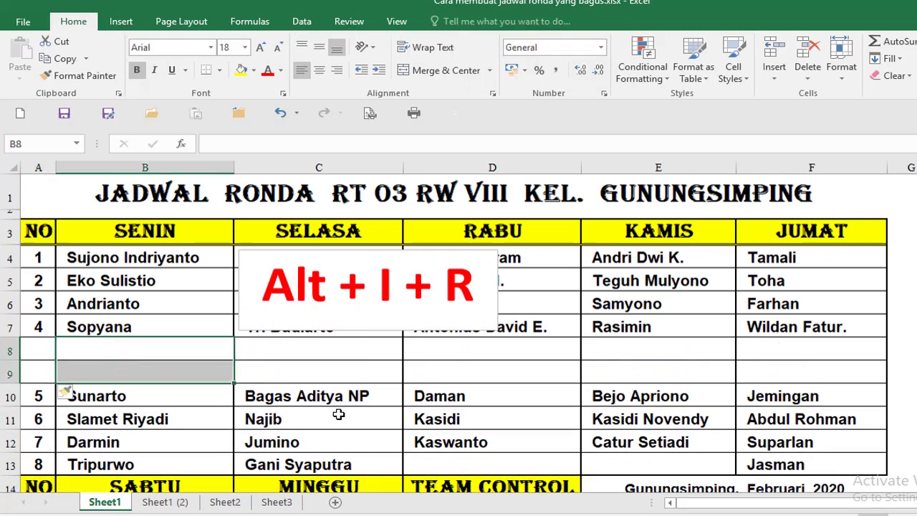
{"action": "left_click", "coordinate": [333, 325]}
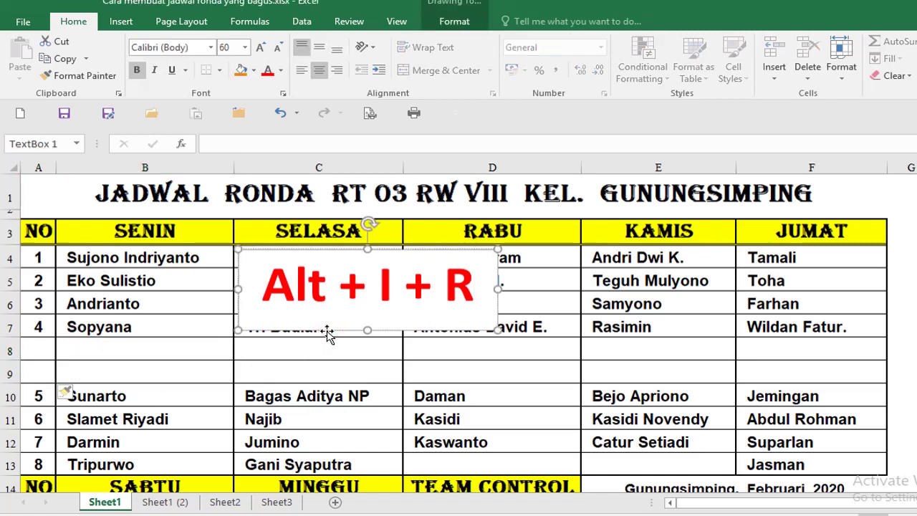
- Select blank rows 8–9 and dismiss the accidentally opened Find and Replace dialog
{"action": "left_click", "coordinate": [164, 348]}
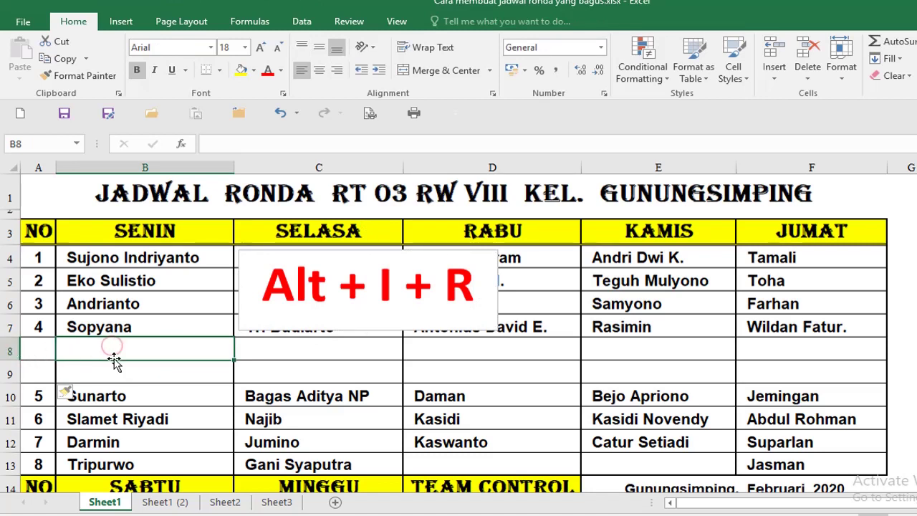
{"action": "left_click_drag", "start_coordinate": [8, 350], "coordinate": [8, 373]}
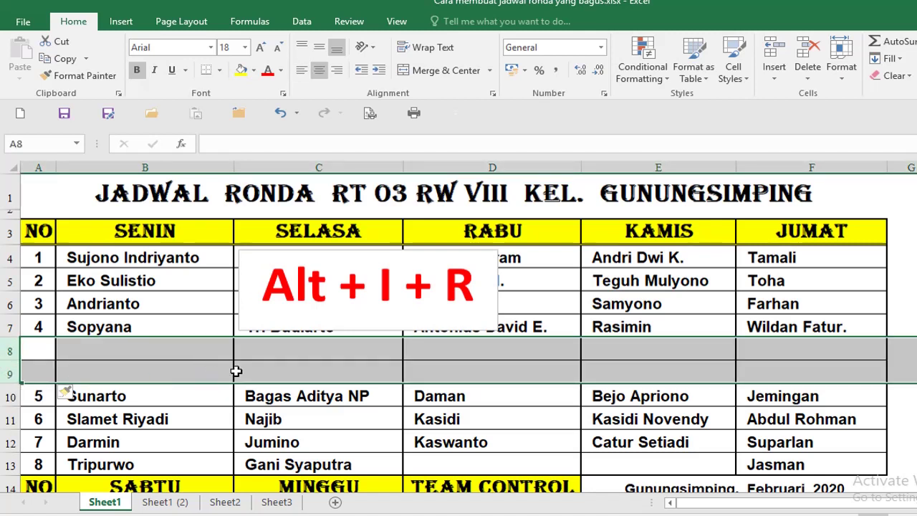
{"action": "key", "text": "alt"}
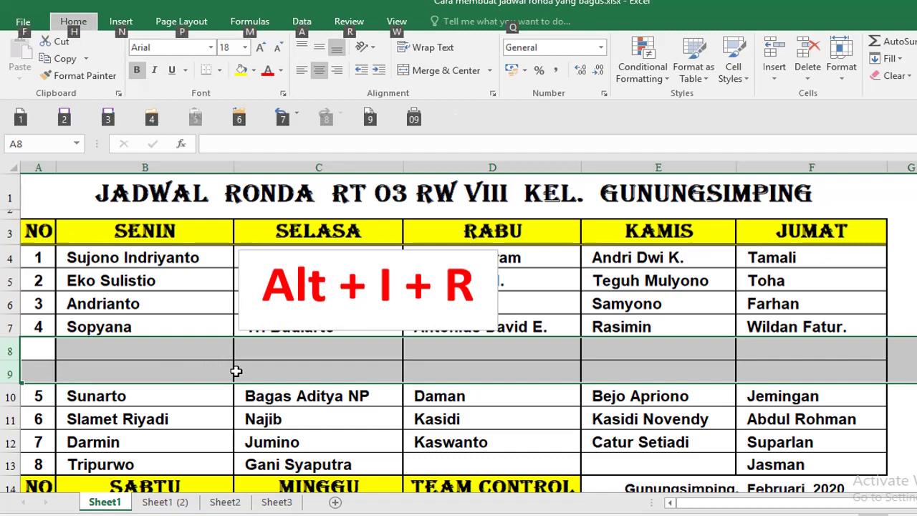
{"action": "key", "text": "ctrl+h"}
{"action": "type", "text": "d"}
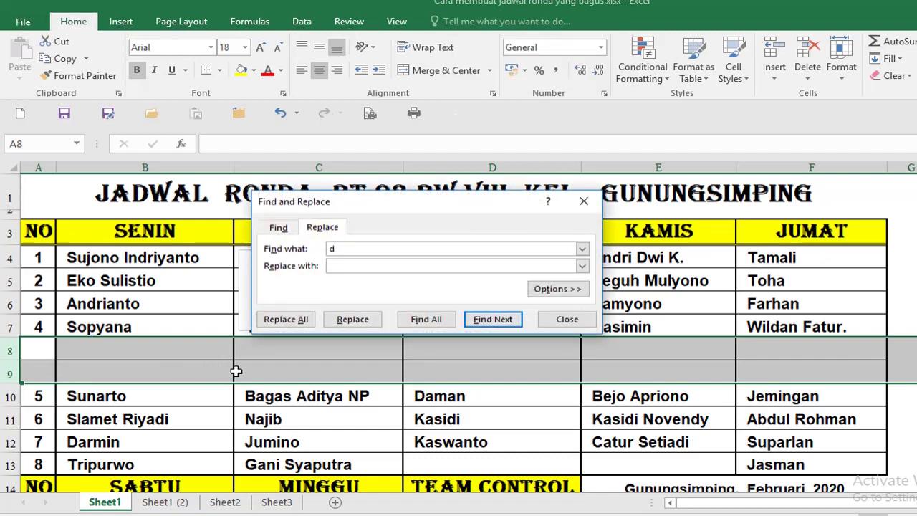
{"action": "key", "text": "Escape"}
- Cancel the stray entry in A8 and restore the two blank rows with Undo
{"action": "key", "text": "alt+i"}
{"action": "key", "text": "r"}
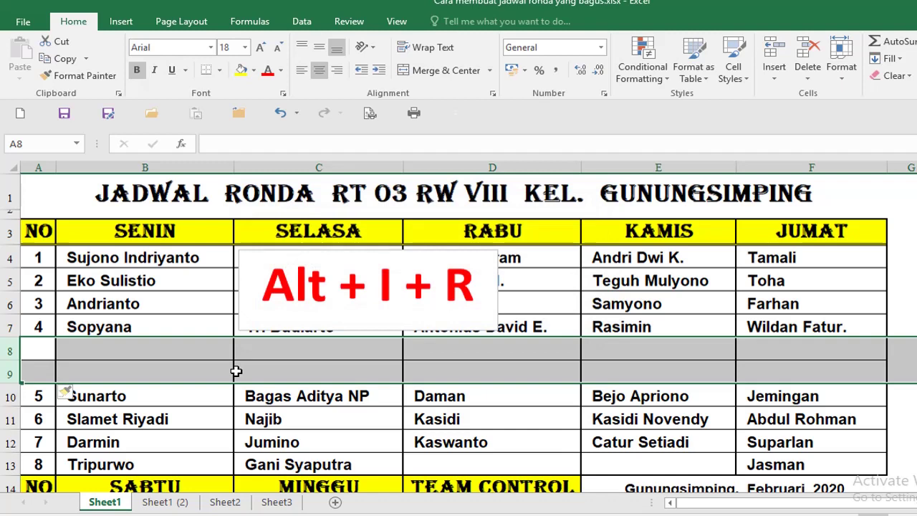
{"action": "key", "text": "alt+i"}
{"action": "key", "text": "ctrl+z"}
{"action": "type", "text": "r"}
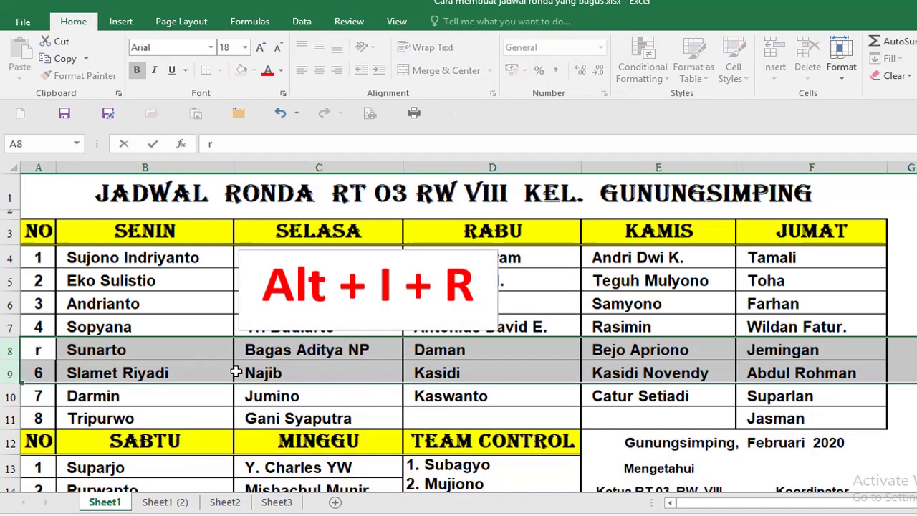
{"action": "key", "text": "Escape"}
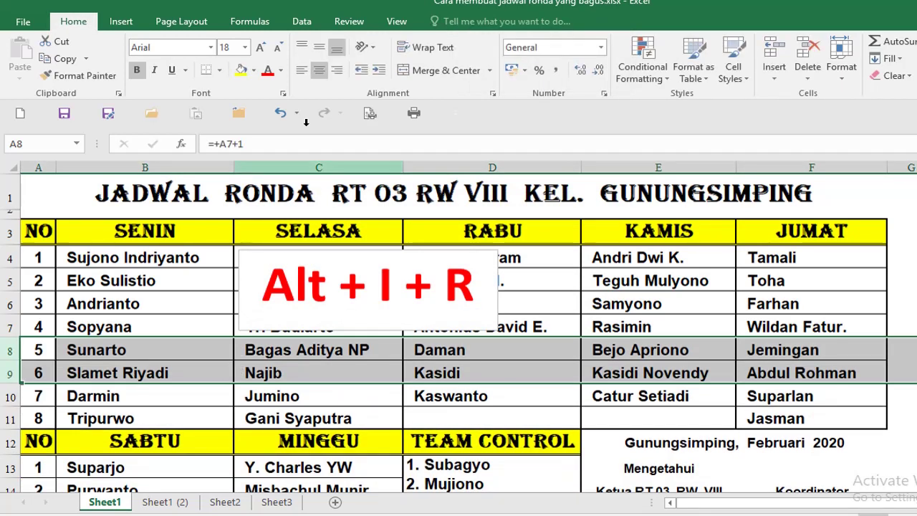
{"action": "left_click", "coordinate": [281, 114]}
{"action": "left_click", "coordinate": [185, 375]}
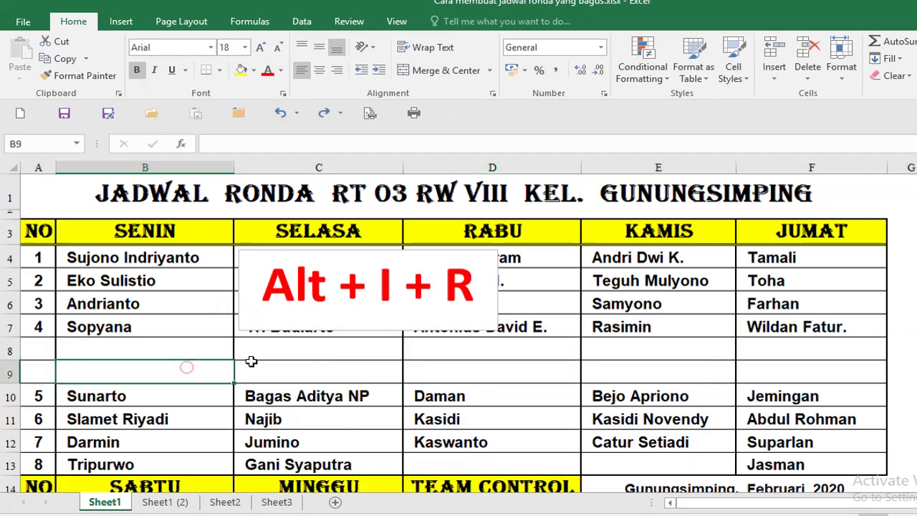
- Copy the Alt + I + R caption box and move the copy back over column C
{"action": "left_click", "coordinate": [278, 330]}
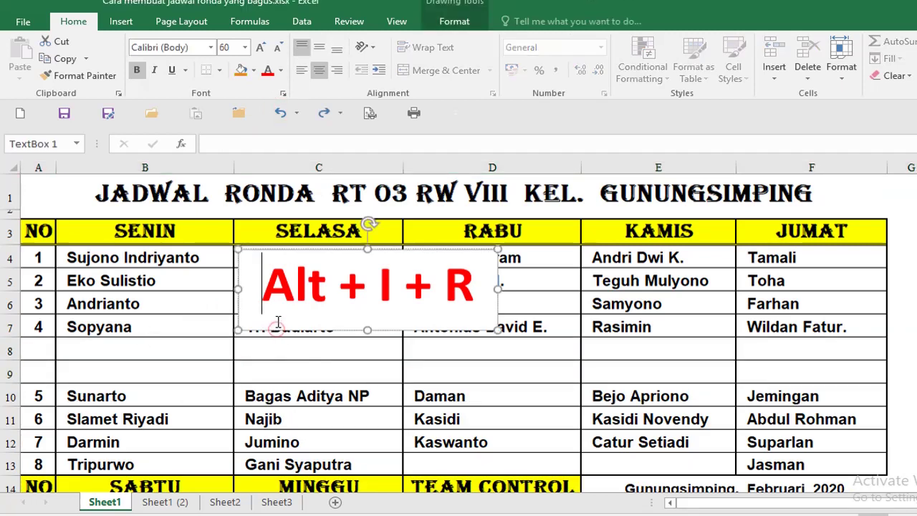
{"action": "left_click_drag", "start_coordinate": [274, 322], "coordinate": [274, 407]}
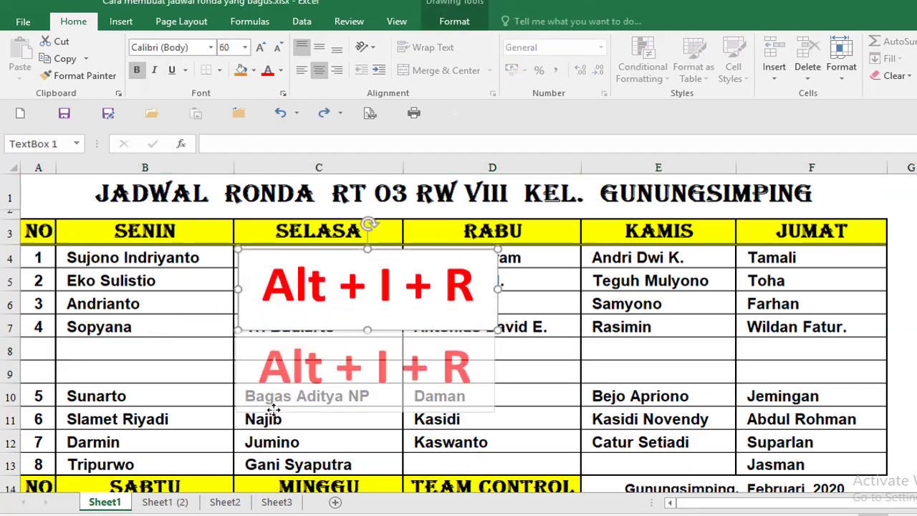
{"action": "left_click", "coordinate": [315, 433]}
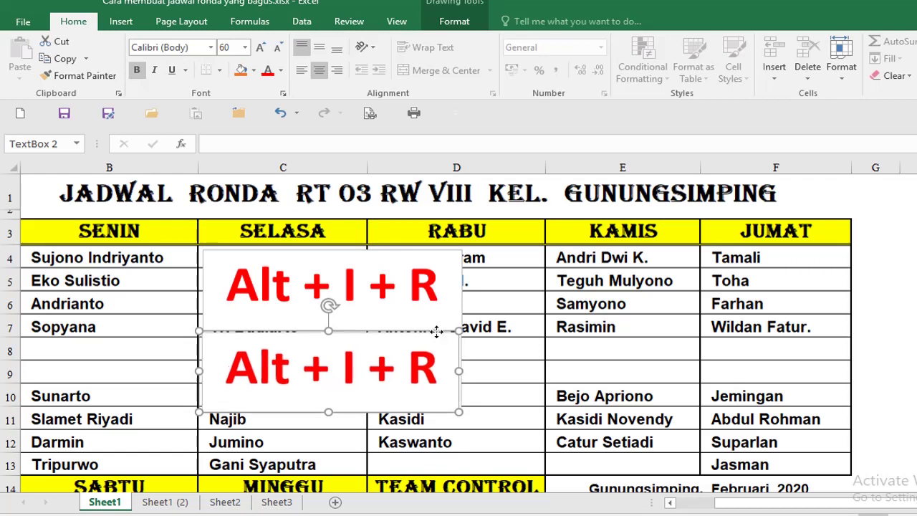
{"action": "left_click_drag", "start_coordinate": [438, 332], "coordinate": [909, 332]}
{"action": "left_click_drag", "start_coordinate": [835, 502], "coordinate": [681, 505]}
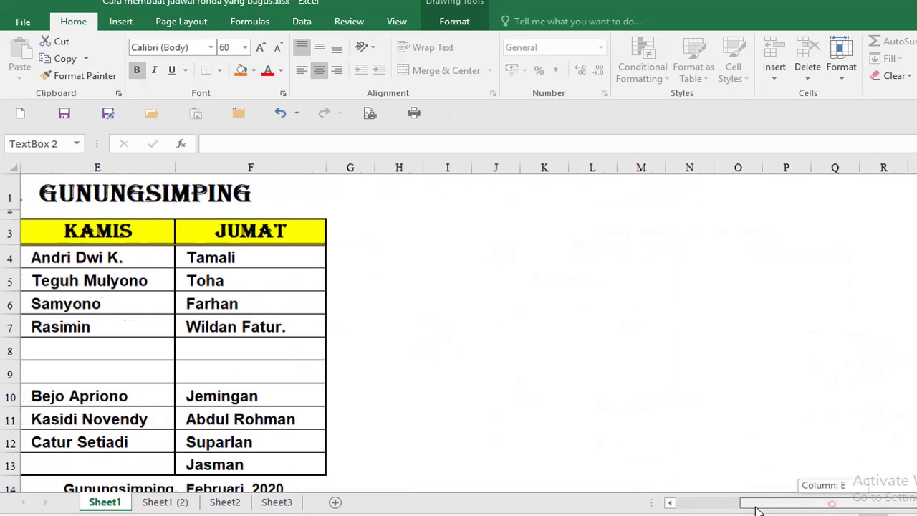
- Edit the caption text, replacing 'I + R' with 'ED'
{"action": "left_click", "coordinate": [326, 298]}
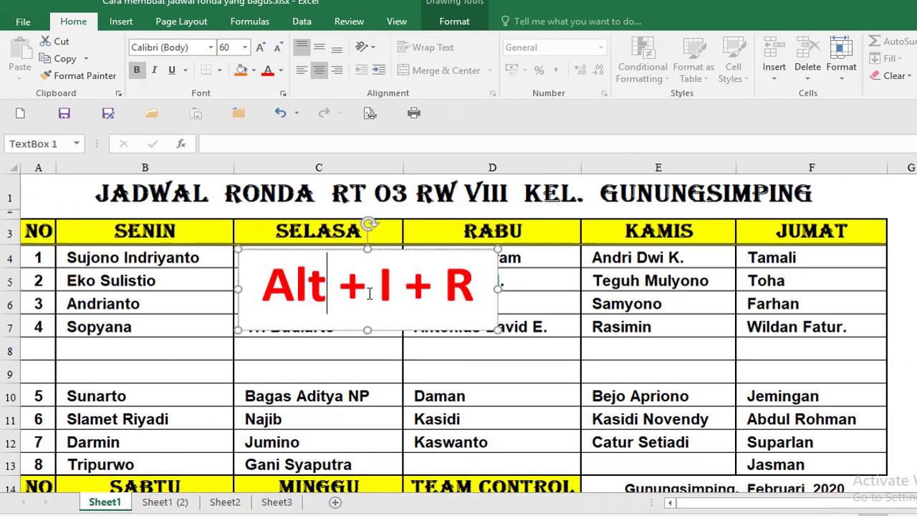
{"action": "key", "text": "Right"}
{"action": "key", "text": "Right"}
{"action": "key", "text": "Right"}
{"action": "key", "text": "shift+Right"}
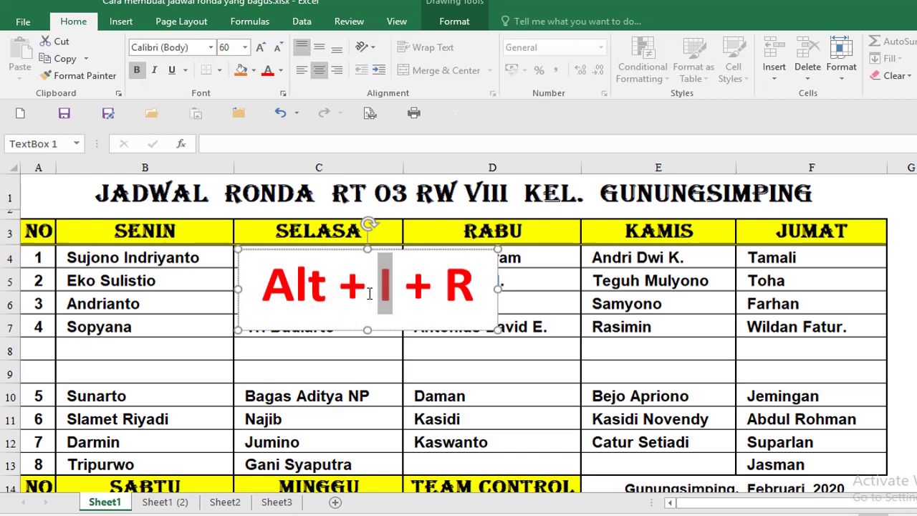
{"action": "type", "text": "E"}
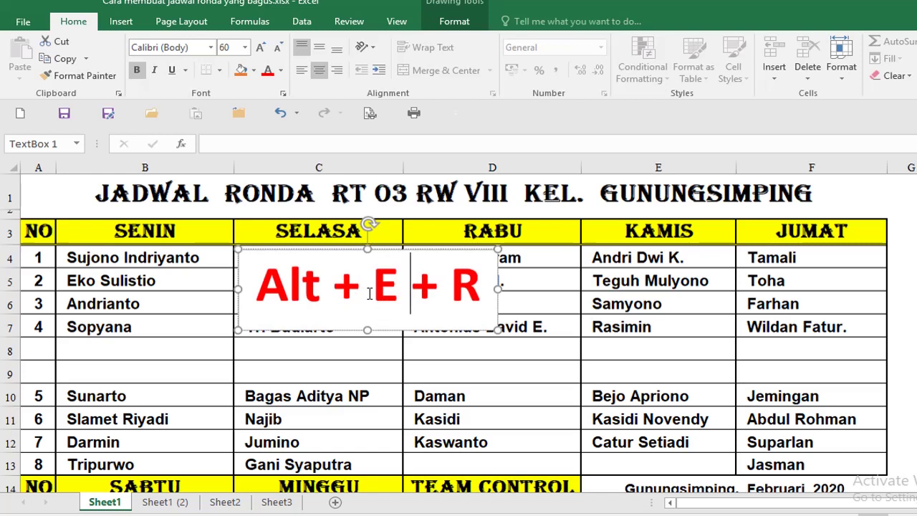
{"action": "key", "text": "Delete"}
{"action": "key", "text": "Delete"}
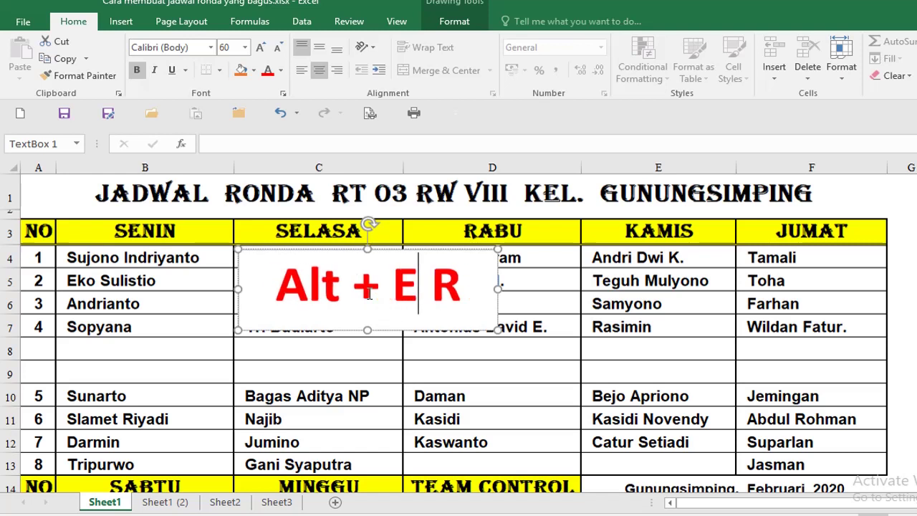
{"action": "key", "text": "Delete"}
{"action": "type", "text": "d"}
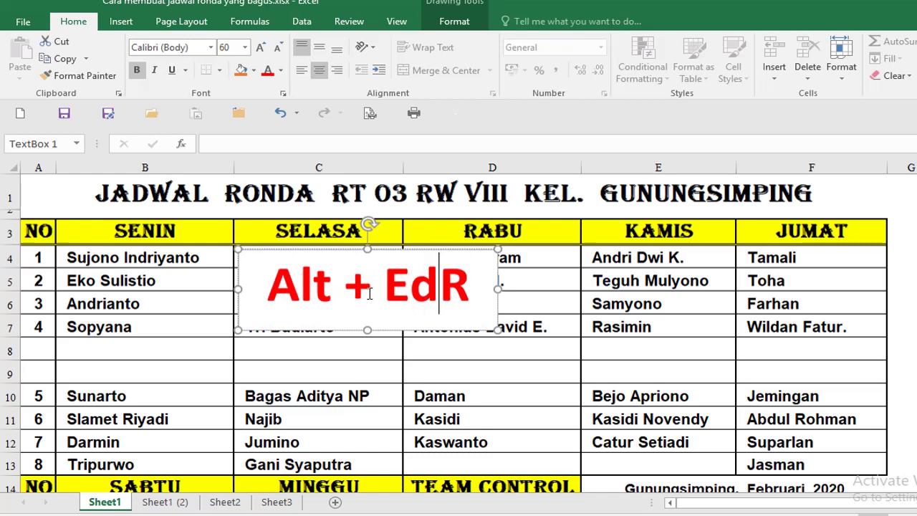
{"action": "key", "text": "BackSpace"}
- Finish the caption with D, then delete blank rows 8–9 as entire rows via Alt+E, D
{"action": "type", "text": "D"}
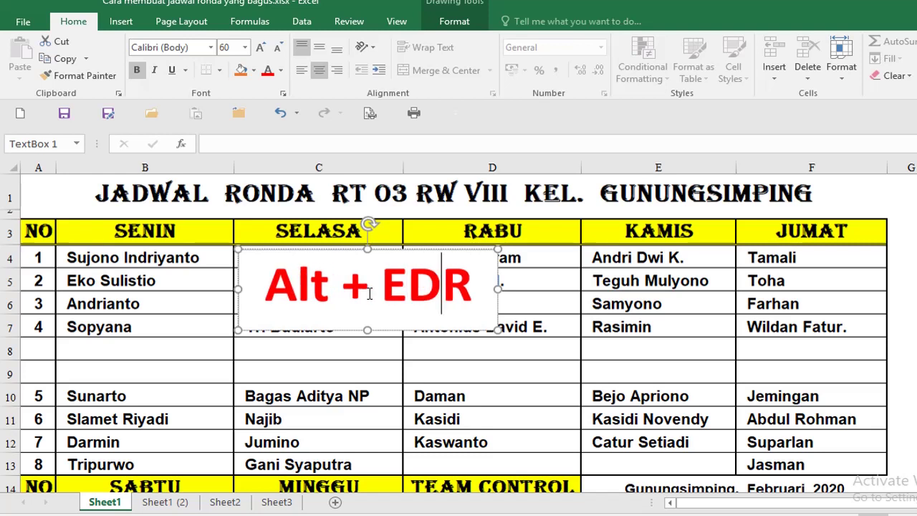
{"action": "left_click", "coordinate": [92, 352]}
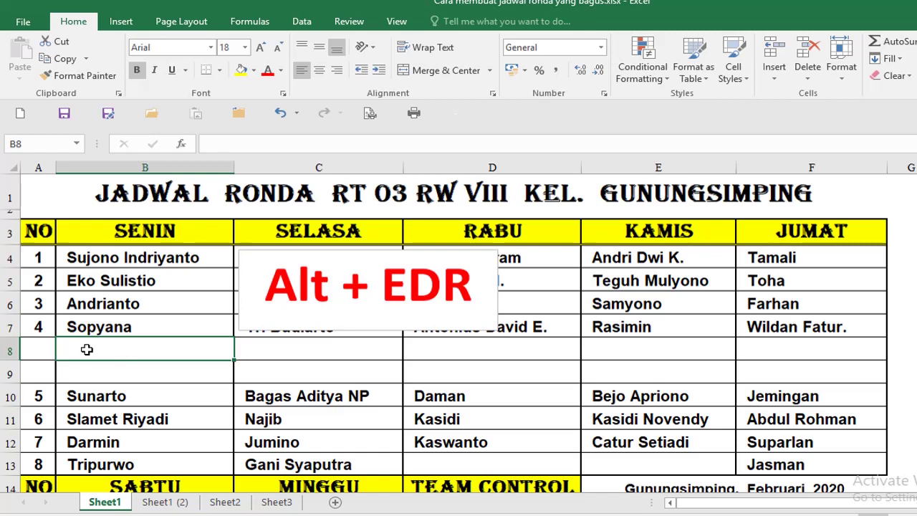
{"action": "left_click_drag", "start_coordinate": [86, 348], "coordinate": [88, 365]}
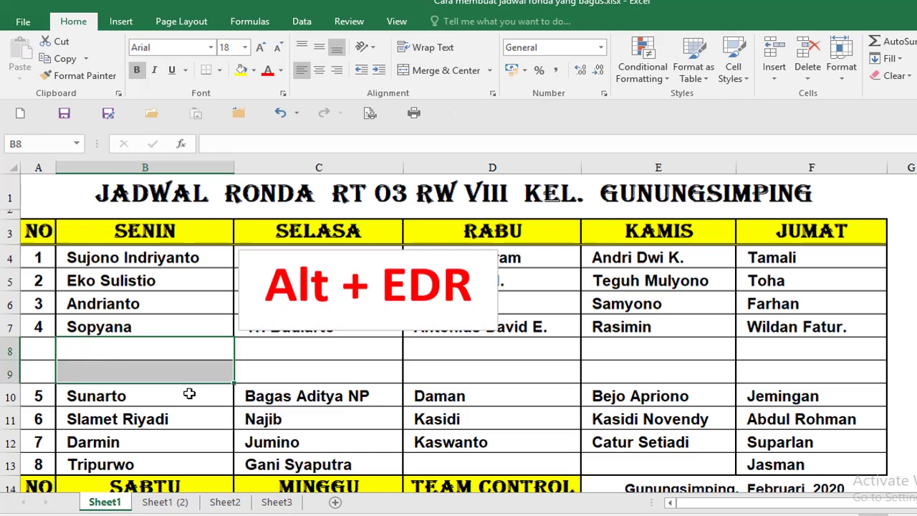
{"action": "key", "text": "alt+e"}
{"action": "key", "text": "d"}
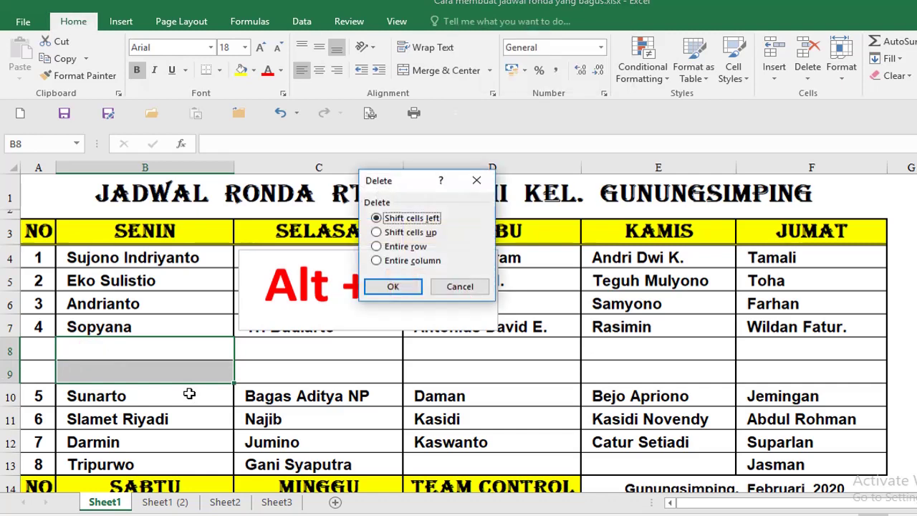
{"action": "key", "text": "r"}
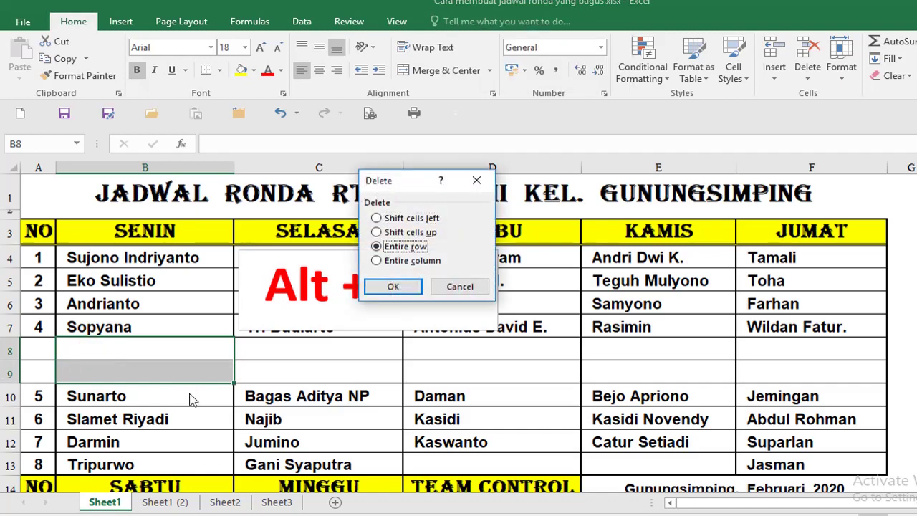
{"action": "key", "text": "Return"}
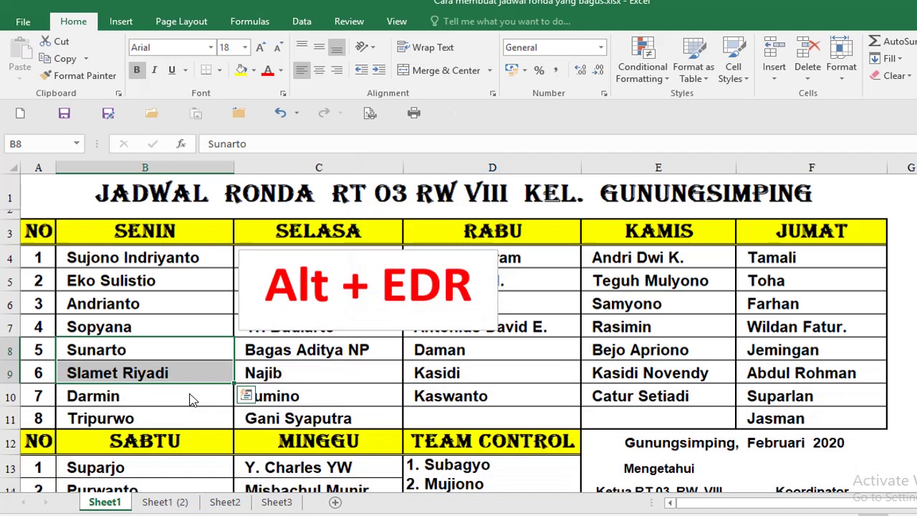
{"action": "left_click", "coordinate": [195, 357]}
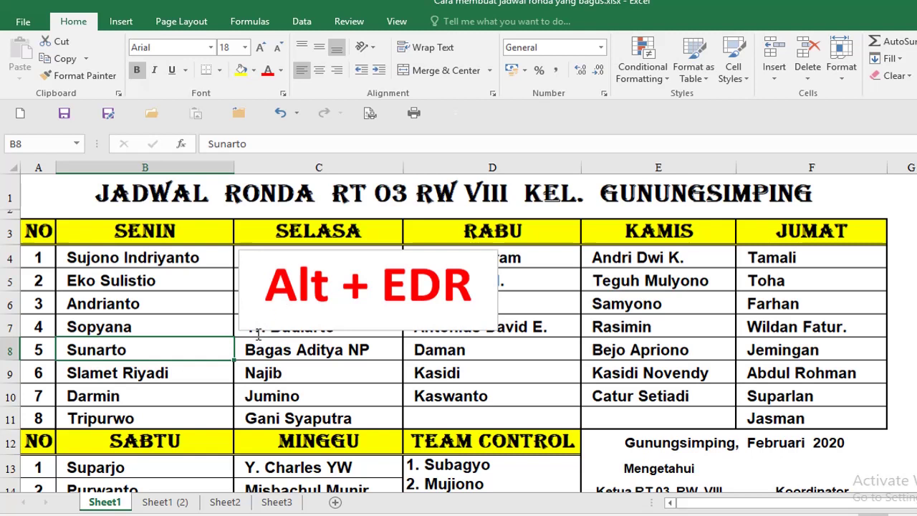
{"action": "left_click", "coordinate": [109, 233]}
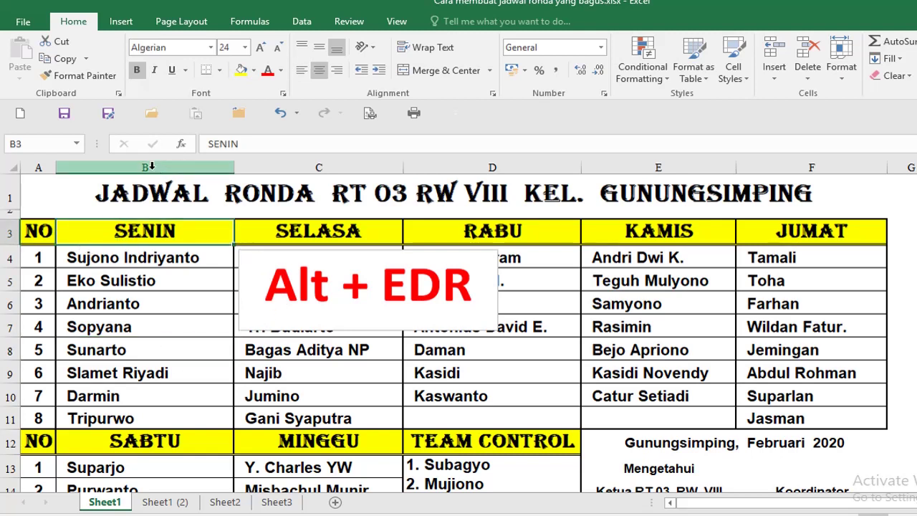
{"action": "left_click", "coordinate": [183, 166]}
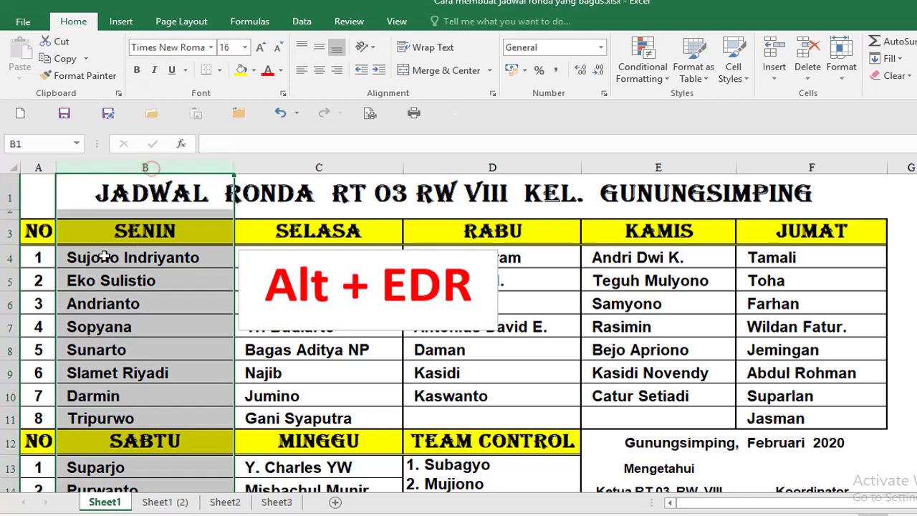
{"action": "left_click", "coordinate": [6, 233]}
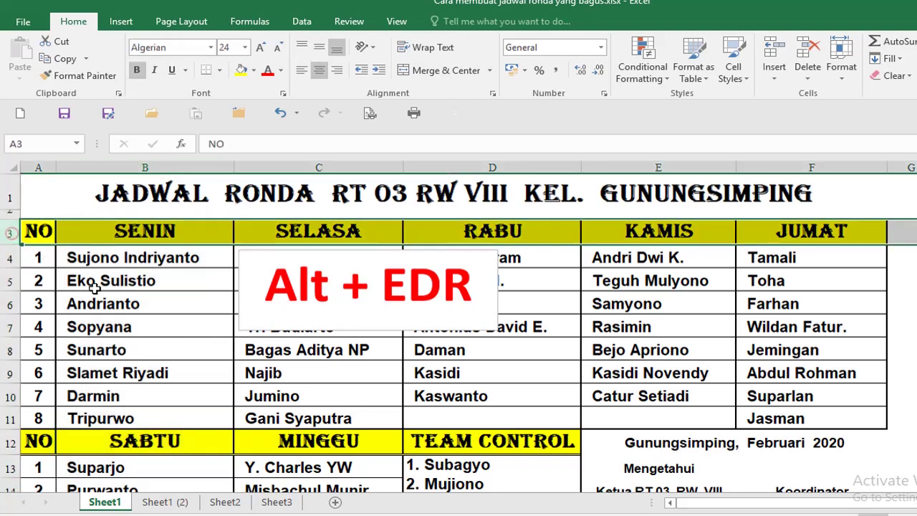
{"action": "left_click", "coordinate": [93, 287]}
{"action": "left_click", "coordinate": [106, 232]}
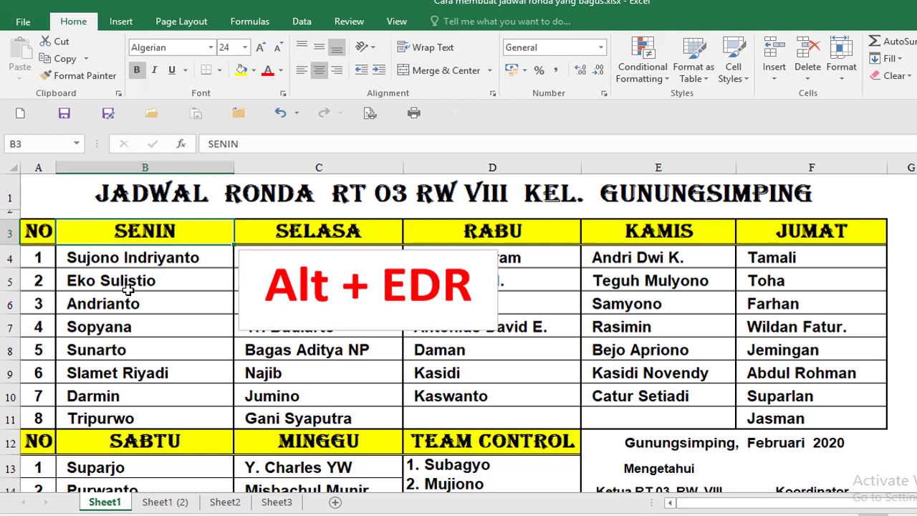
{"action": "left_click", "coordinate": [97, 231]}
{"action": "left_click_drag", "start_coordinate": [41, 231], "coordinate": [824, 231]}
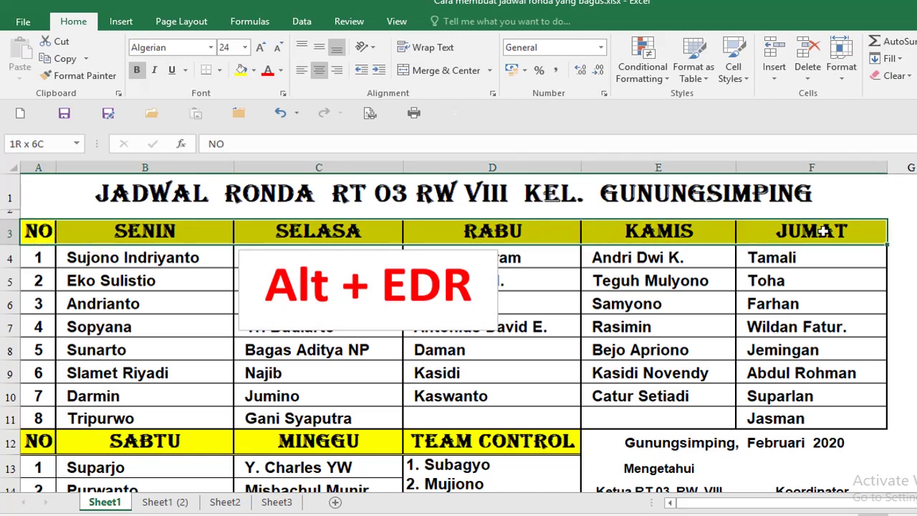
{"action": "left_click", "coordinate": [634, 331]}
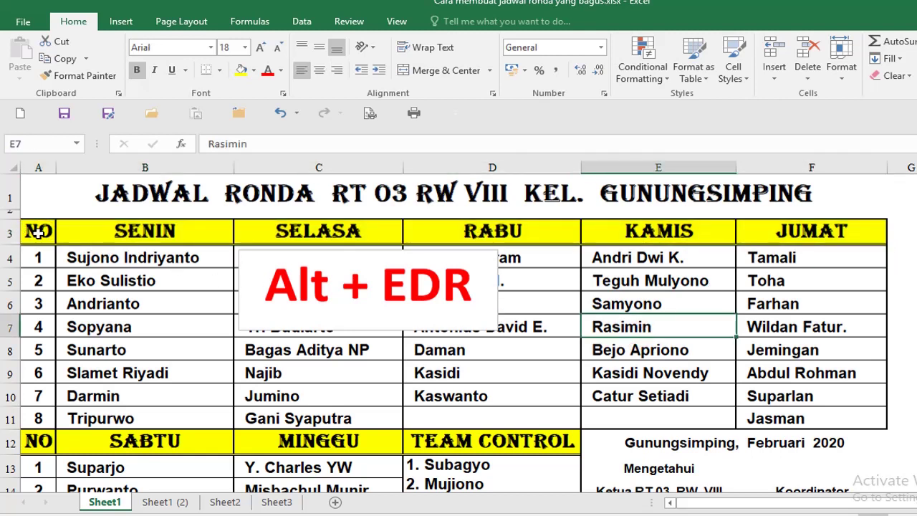
{"action": "mouse_move", "coordinate": [39, 233]}
{"action": "left_mouse_down"}
{"action": "mouse_move", "coordinate": [788, 223]}
{"action": "mouse_move", "coordinate": [783, 230]}
{"action": "left_mouse_up"}
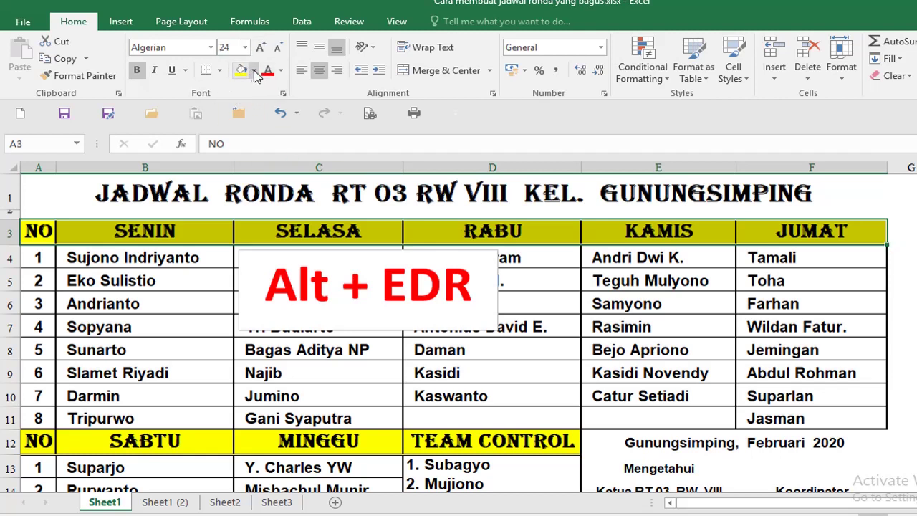
{"action": "left_click", "coordinate": [255, 71]}
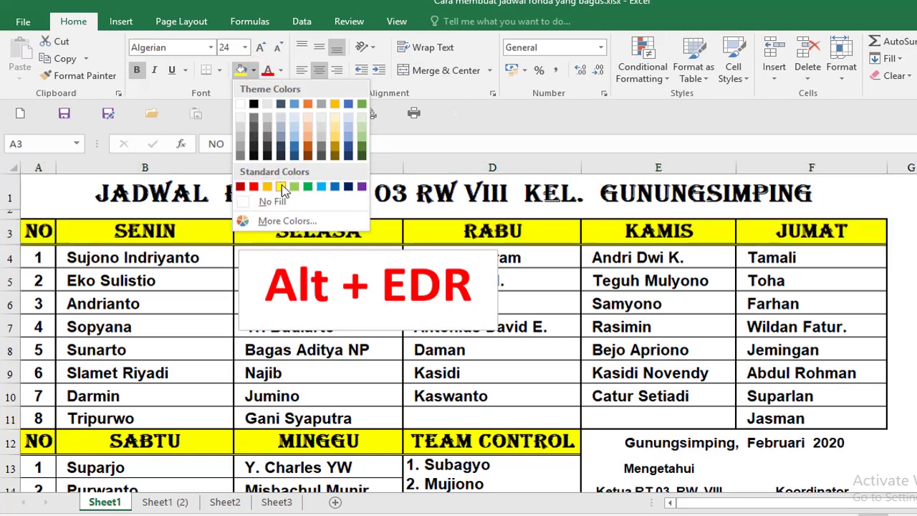
{"action": "left_click", "coordinate": [289, 356]}
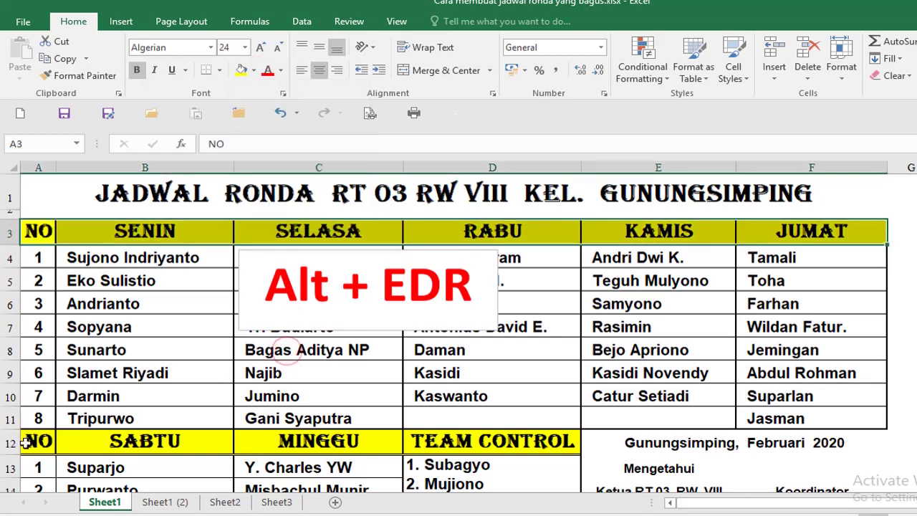
{"action": "left_click_drag", "start_coordinate": [36, 444], "coordinate": [494, 447]}
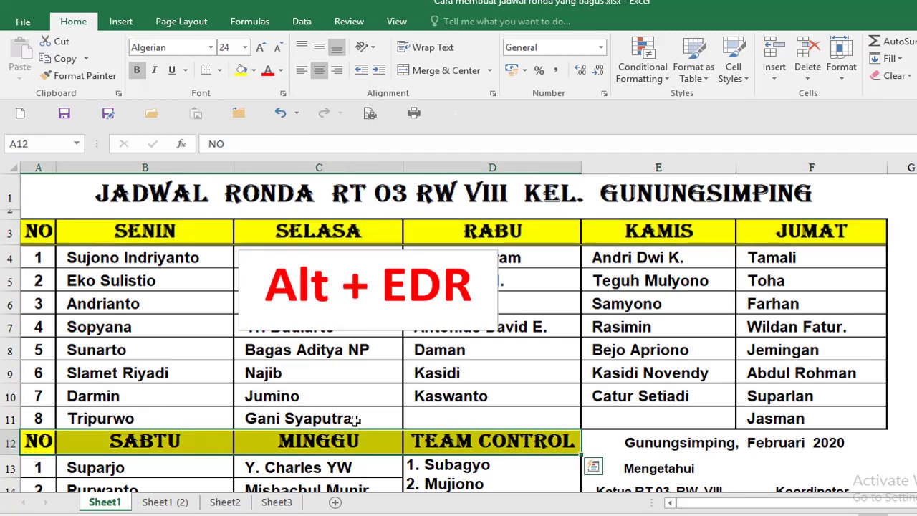
- Look over the Sunarto entry under SENIN and the Najib entry under SELASA
{"action": "left_click", "coordinate": [247, 372]}
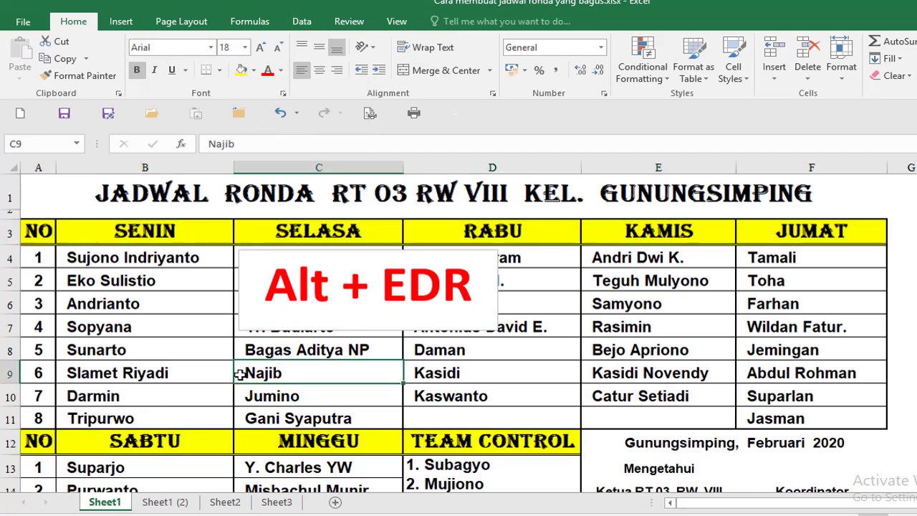
{"action": "left_click", "coordinate": [207, 351]}
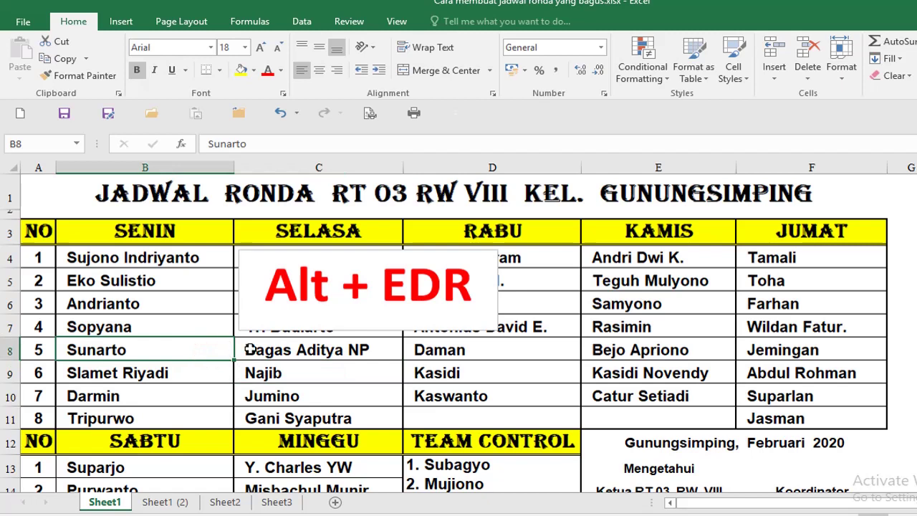
{"action": "scroll", "coordinate": [250, 349], "scroll_direction": "down", "scroll_amount": 1}
{"action": "scroll", "coordinate": [236, 349], "scroll_direction": "up", "scroll_amount": 1}
{"action": "left_click_drag", "start_coordinate": [93, 327], "coordinate": [93, 373]}
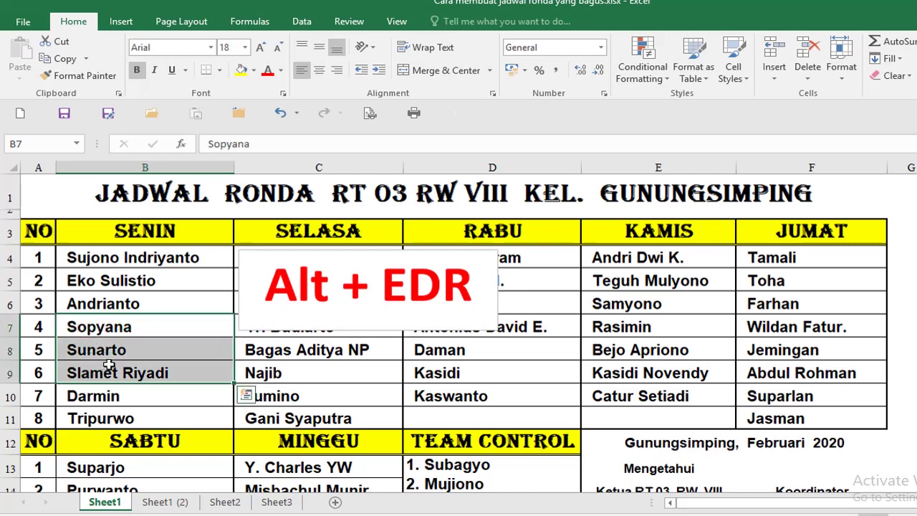
{"action": "scroll", "coordinate": [109, 360], "scroll_direction": "down", "scroll_amount": 1}
{"action": "left_click", "coordinate": [339, 296]}
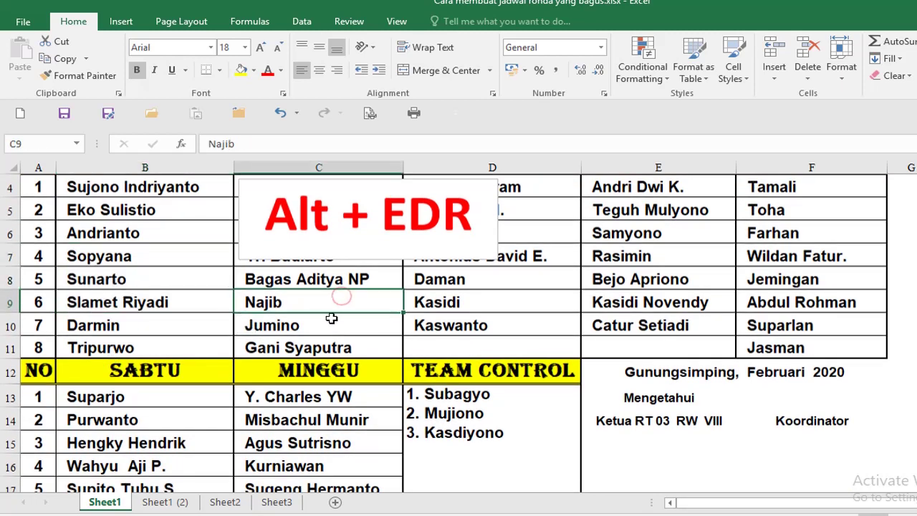
{"action": "scroll", "coordinate": [331, 318], "scroll_direction": "up", "scroll_amount": 1}
- Move the Alt + EDR note box left over columns A–B and mark EDR for editing
{"action": "left_click", "coordinate": [324, 321]}
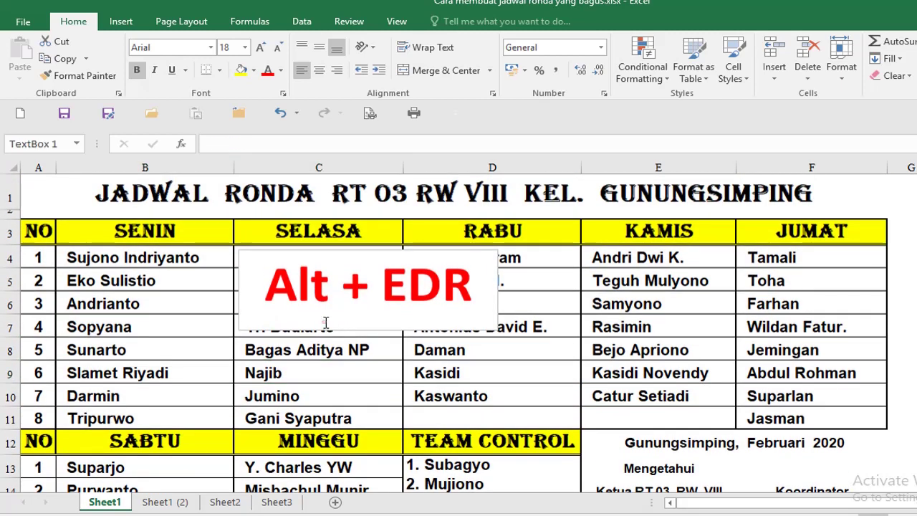
{"action": "mouse_move", "coordinate": [324, 333]}
{"action": "left_mouse_down"}
{"action": "mouse_move", "coordinate": [135, 379]}
{"action": "mouse_move", "coordinate": [113, 353]}
{"action": "left_mouse_up"}
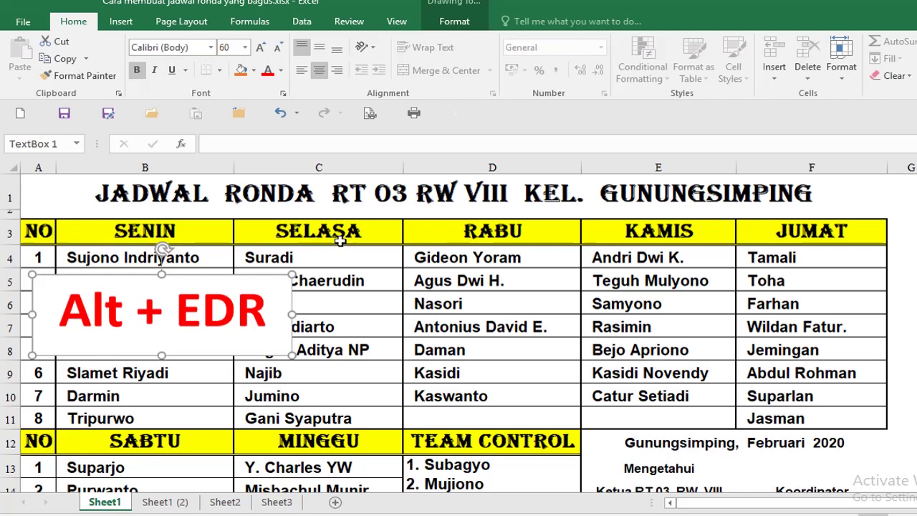
{"action": "left_click_drag", "start_coordinate": [326, 234], "coordinate": [335, 358]}
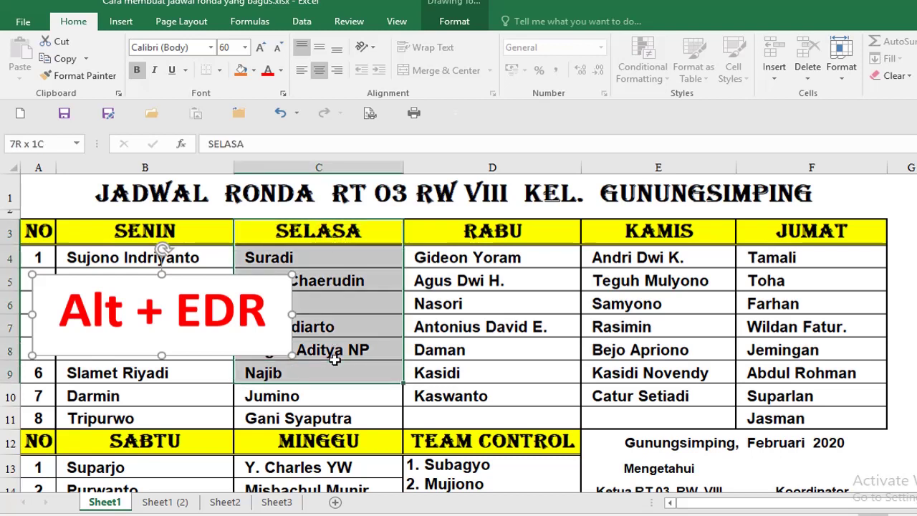
{"action": "left_click", "coordinate": [465, 259]}
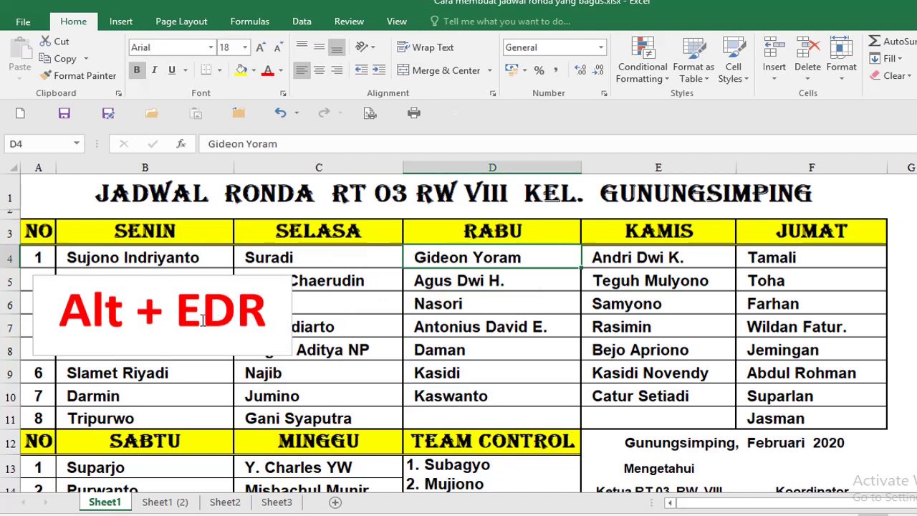
{"action": "double_click", "coordinate": [203, 321]}
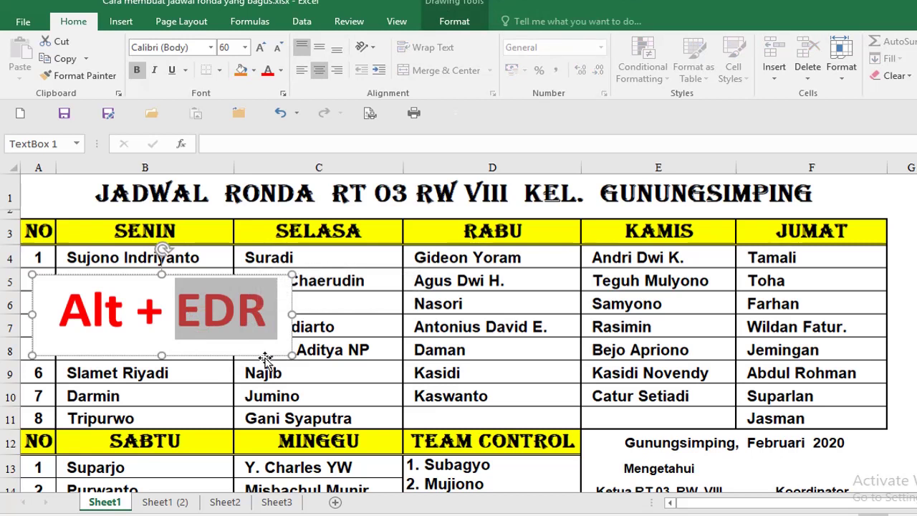
- Finish the note box text as 'Alt + IC' and select cell D5
{"action": "type", "text": "IC"}
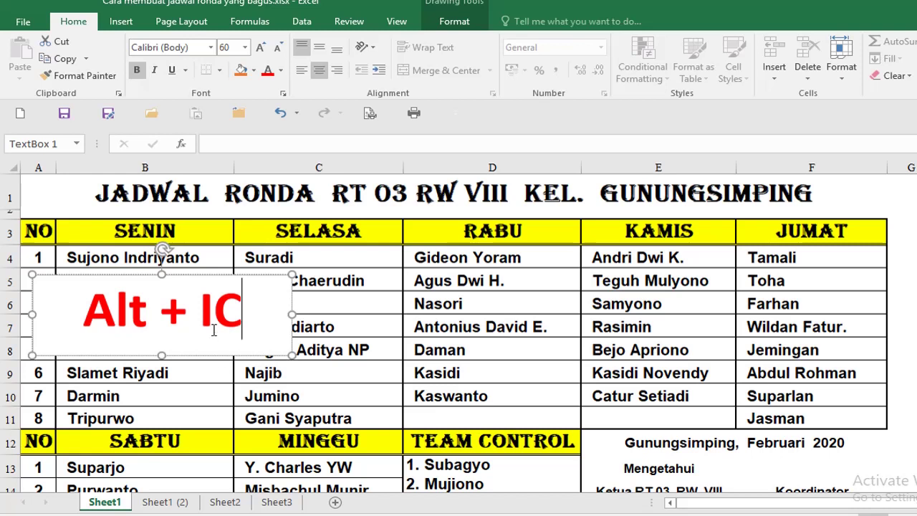
{"action": "left_click", "coordinate": [383, 299]}
{"action": "left_click", "coordinate": [466, 281]}
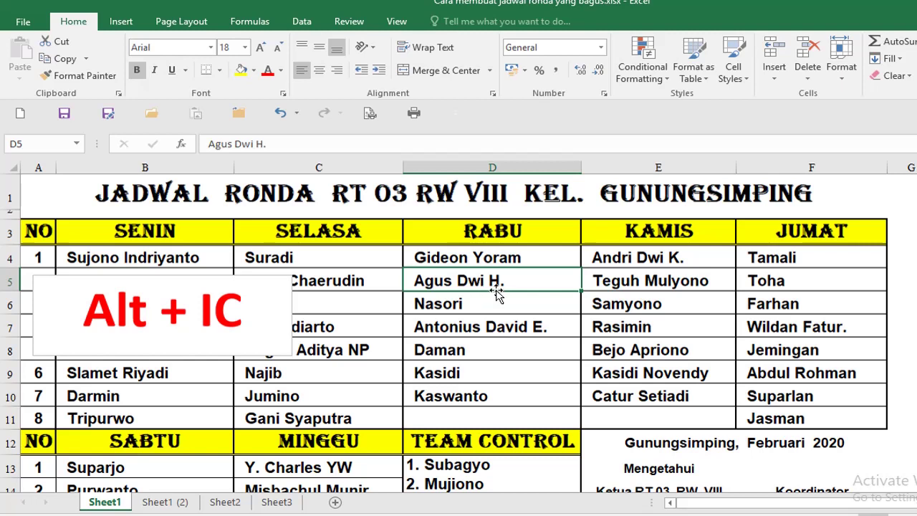
- Insert a blank column D with Alt, I, C so RABU shifts right
{"action": "key", "text": "alt"}
{"action": "key", "text": "i"}
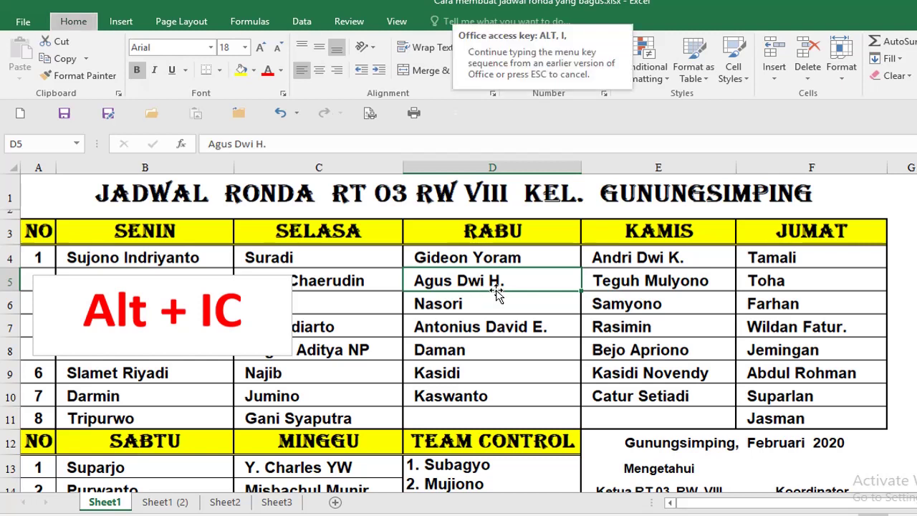
{"action": "key", "text": "c"}
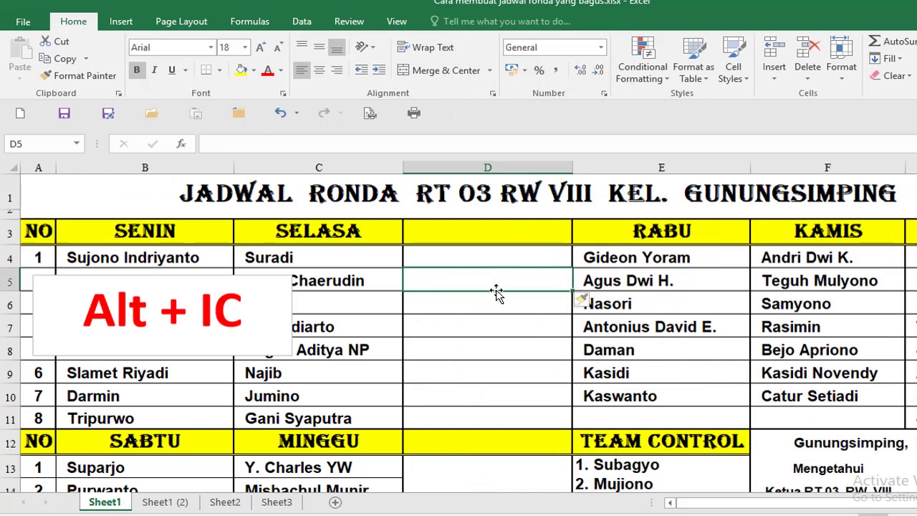
{"action": "left_click", "coordinate": [213, 306]}
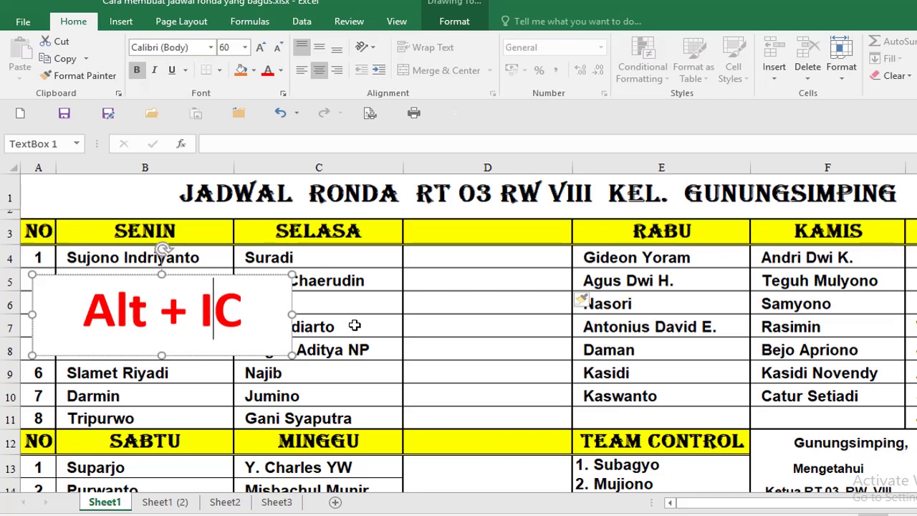
- Select and delete 'IC' from the end of the note box text
{"action": "key", "text": "shift+Left"}
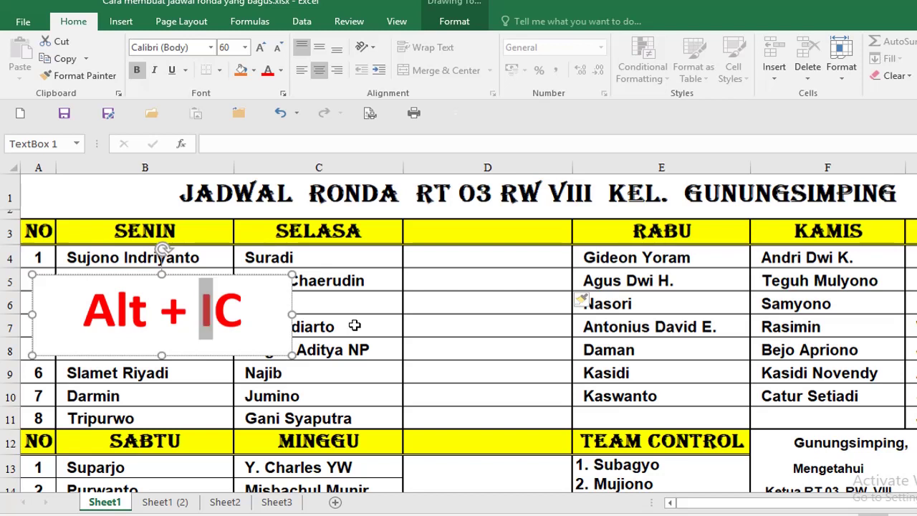
{"action": "key", "text": "shift+Right"}
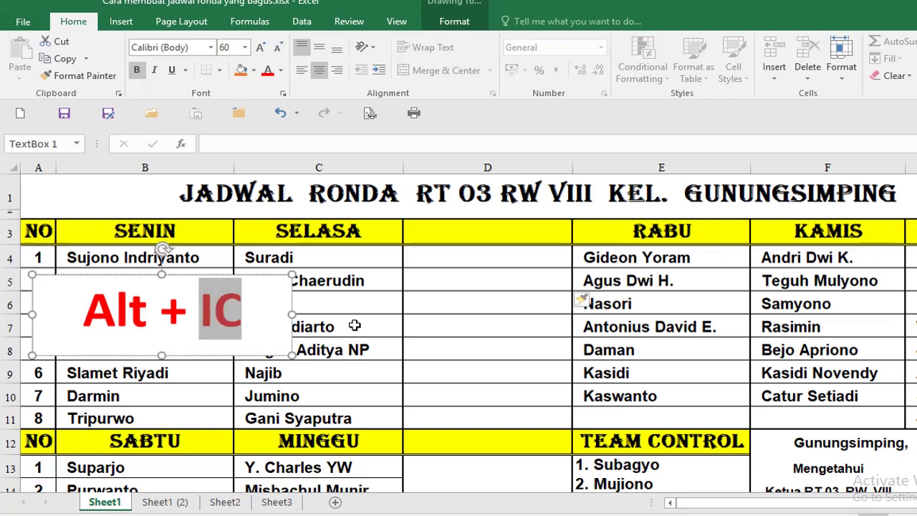
{"action": "key", "text": "alt+e"}
{"action": "key", "text": "Escape"}
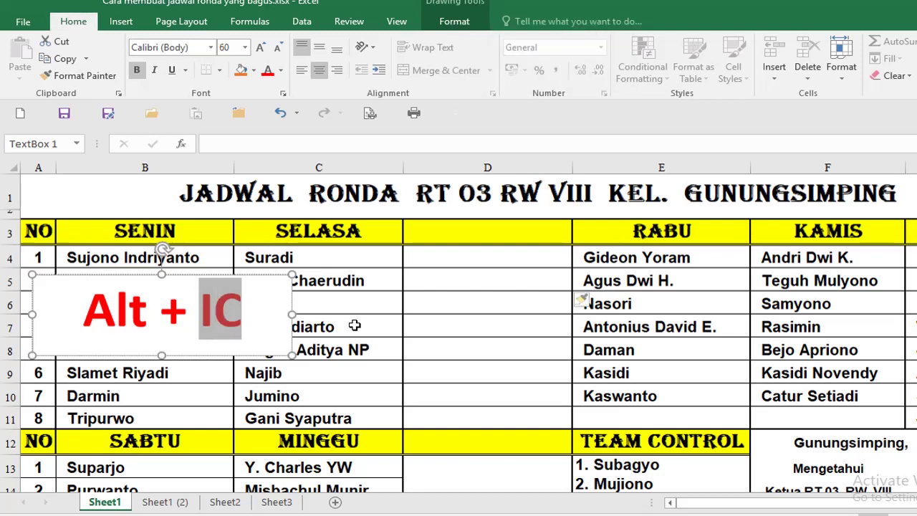
{"action": "left_click", "coordinate": [267, 308]}
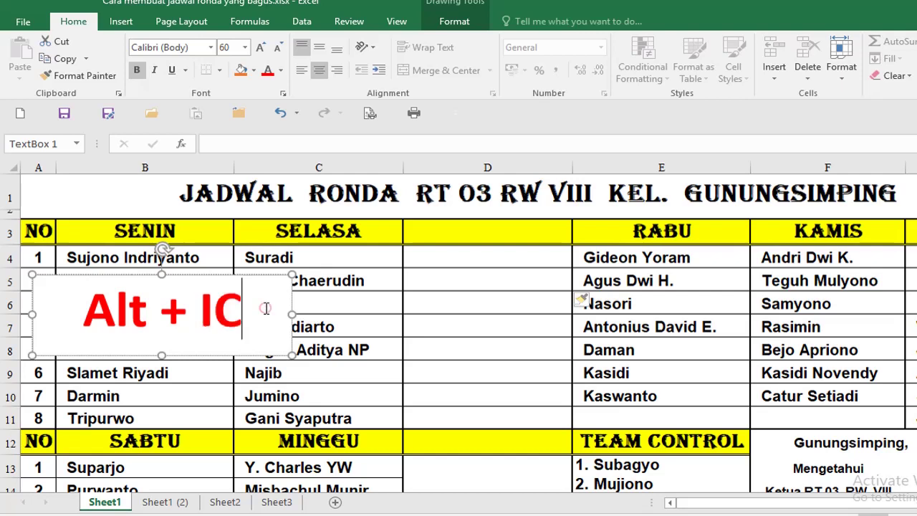
{"action": "key", "text": "BackSpace"}
{"action": "key", "text": "BackSpace"}
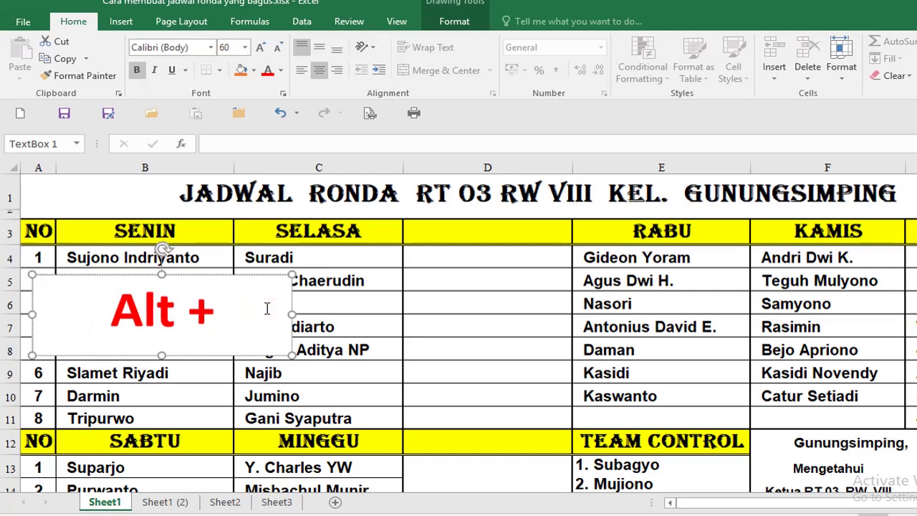
- Type 'R' as the note's new ending and place the cursor before it
{"action": "type", "text": "e"}
{"action": "key", "text": "BackSpace"}
{"action": "key", "text": "alt+e"}
{"action": "key", "text": "alt+r"}
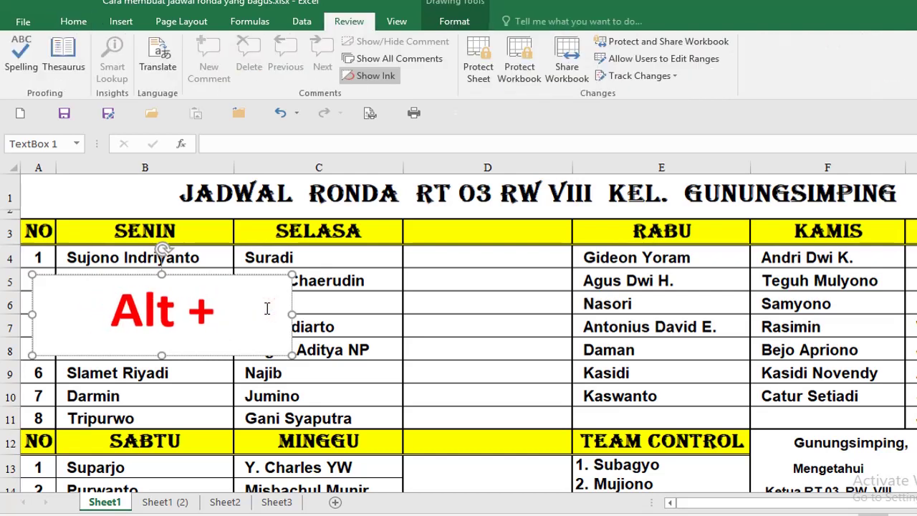
{"action": "key", "text": "alt+r"}
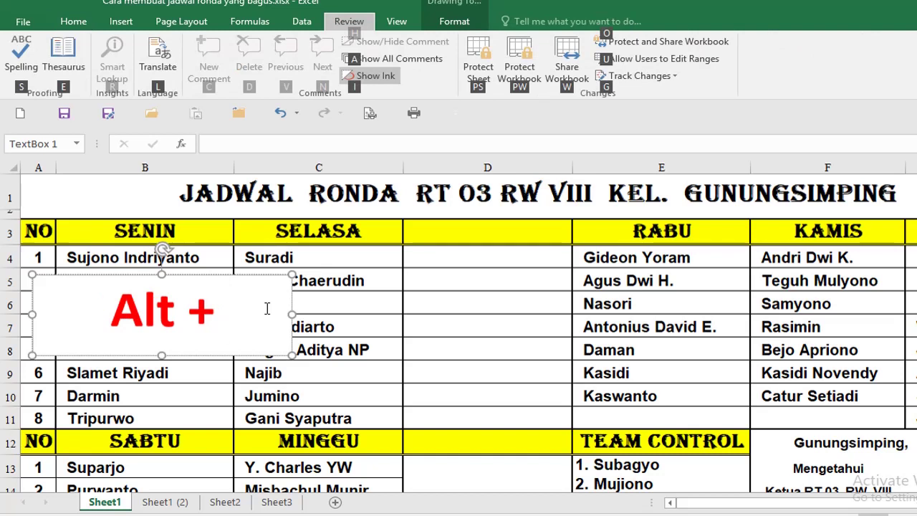
{"action": "key", "text": "Escape"}
{"action": "key", "text": "Escape"}
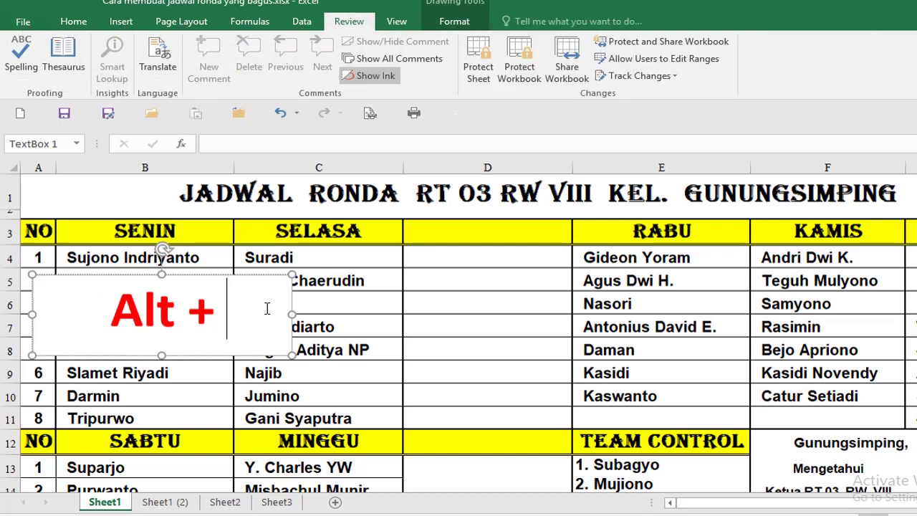
{"action": "type", "text": "R"}
{"action": "key", "text": "Left"}
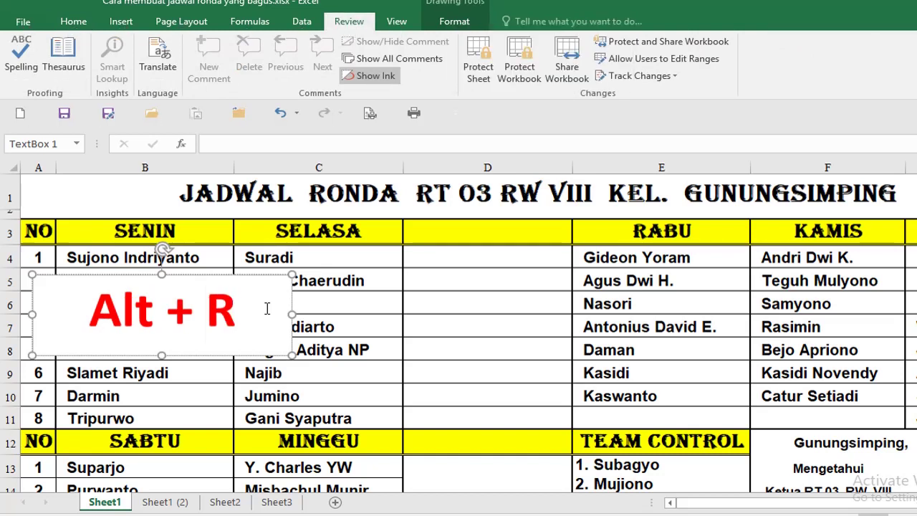
- Complete the note as 'Alt + EDR' and select cells D5, D9 and D7
{"action": "type", "text": "ED"}
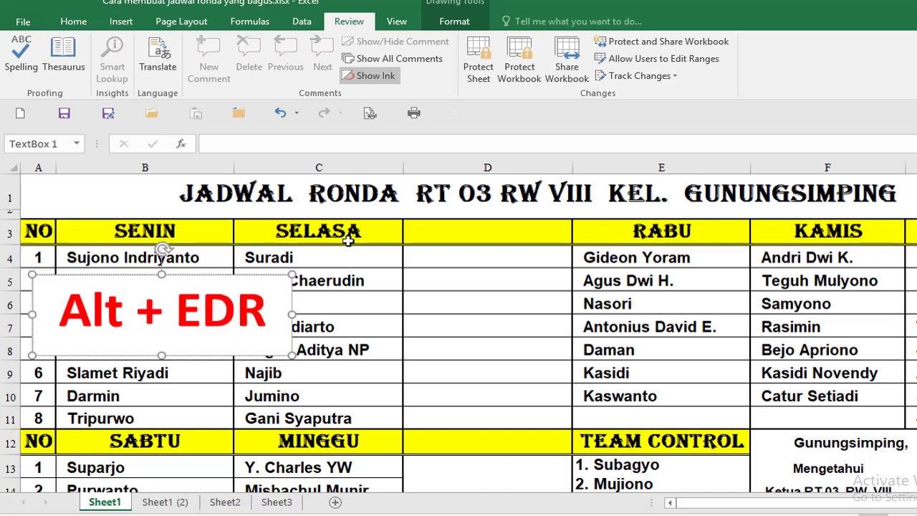
{"action": "left_click", "coordinate": [468, 313]}
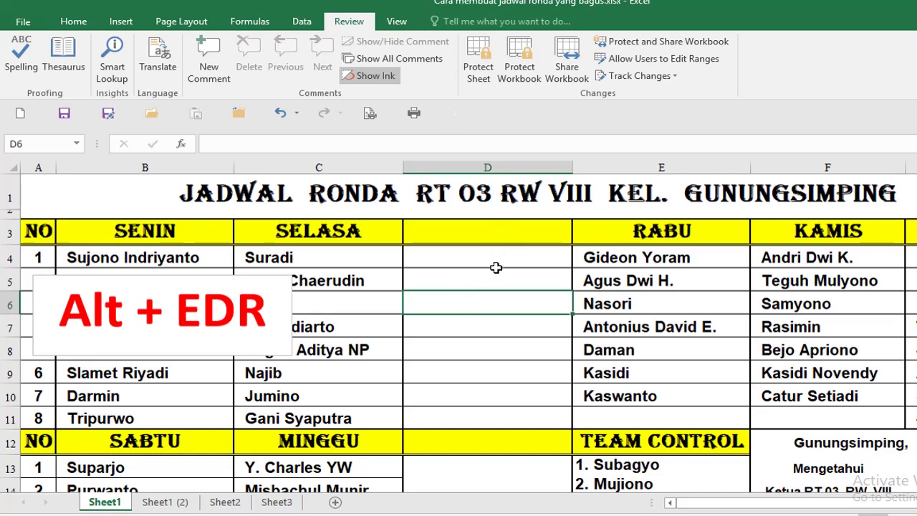
{"action": "left_click", "coordinate": [485, 168]}
{"action": "left_click", "coordinate": [469, 280]}
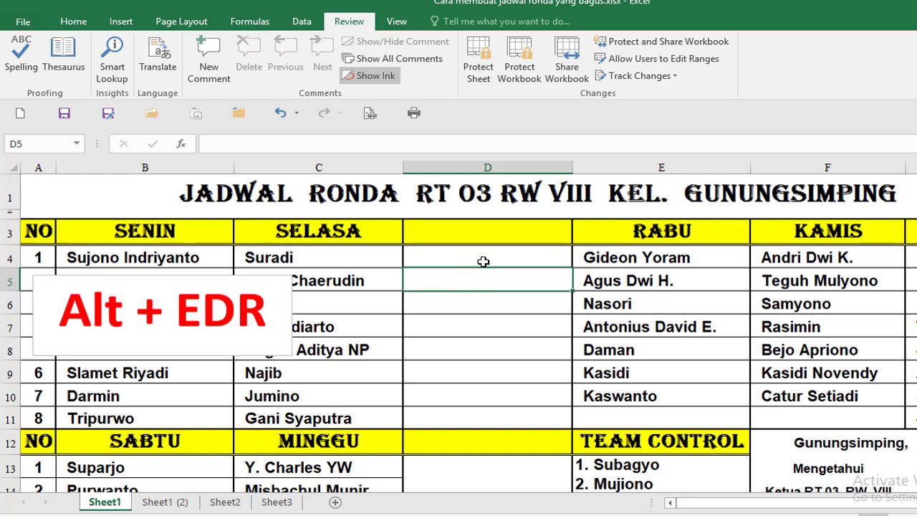
{"action": "left_click", "coordinate": [494, 361]}
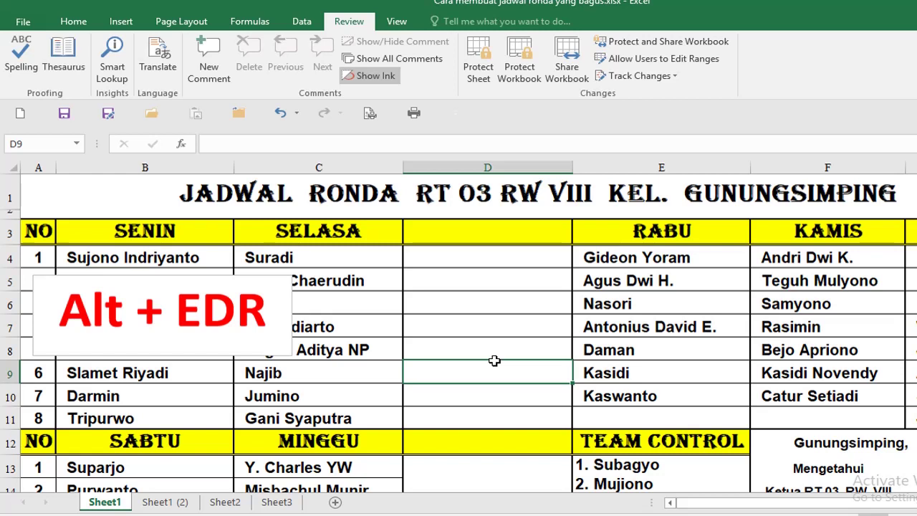
{"action": "left_click", "coordinate": [502, 325]}
- Delete the entire row 7 of the schedule with Alt+E, D, R
{"action": "key", "text": "alt"}
{"action": "key", "text": "e"}
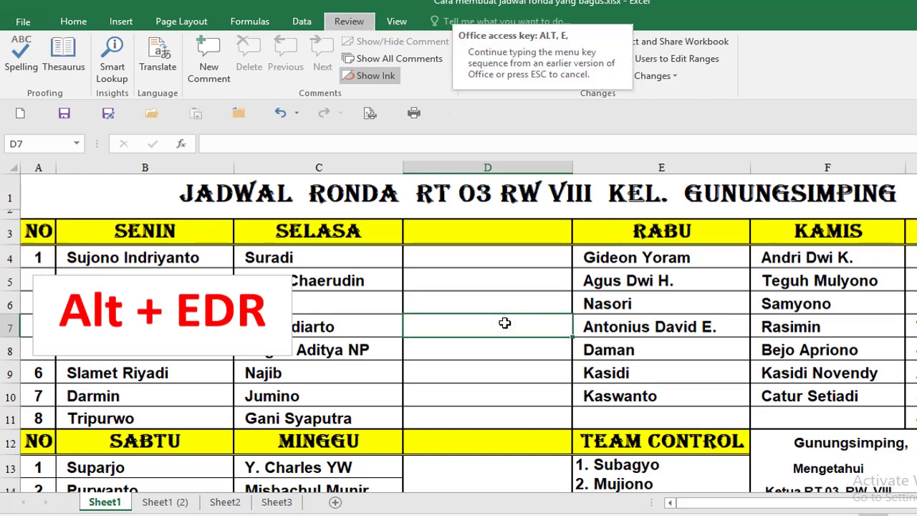
{"action": "key", "text": "d"}
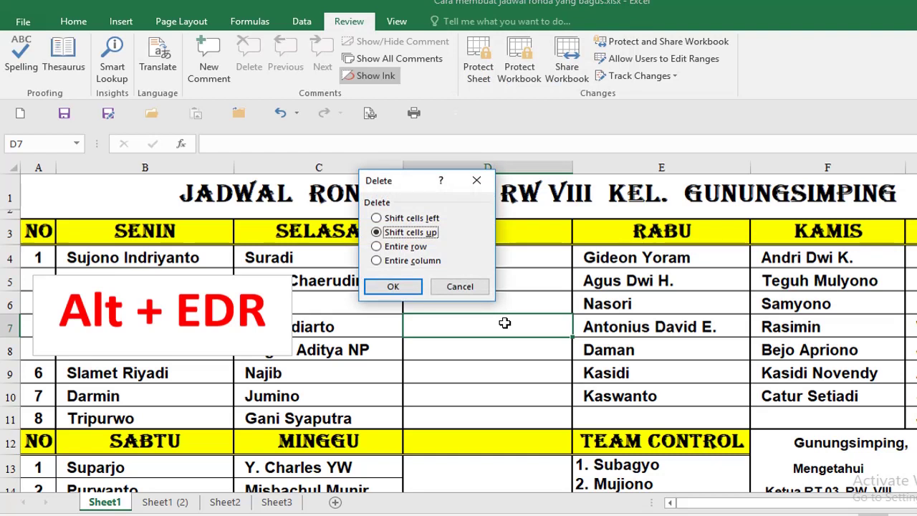
{"action": "key", "text": "r"}
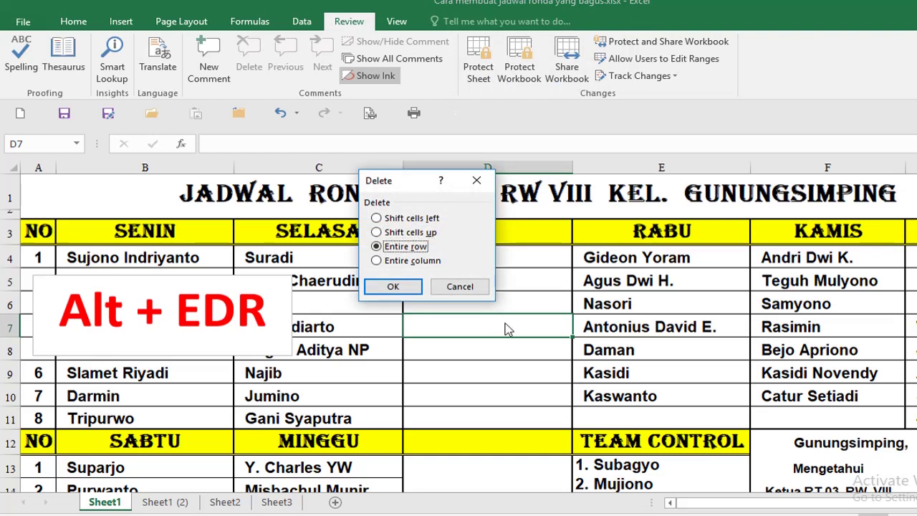
{"action": "key", "text": "Return"}
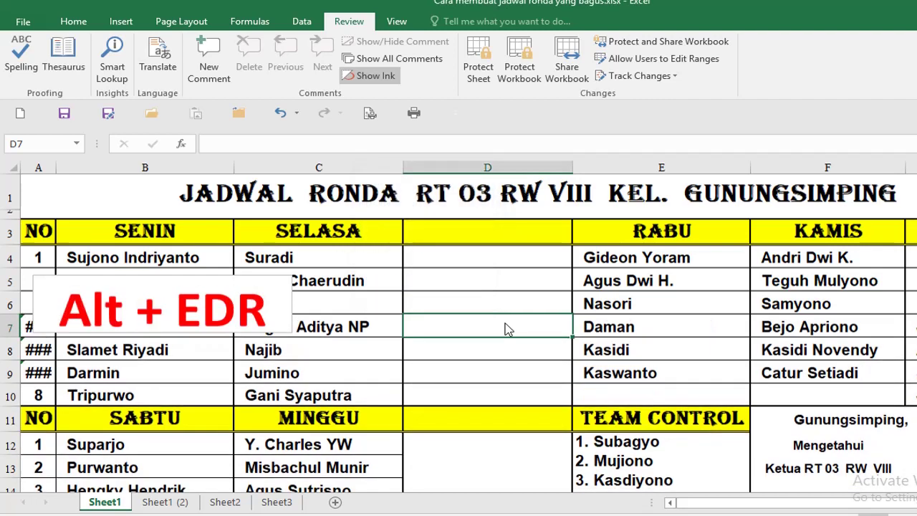
- Undo the row 7 deletion, then delete the entire empty column D
{"action": "left_click", "coordinate": [279, 114]}
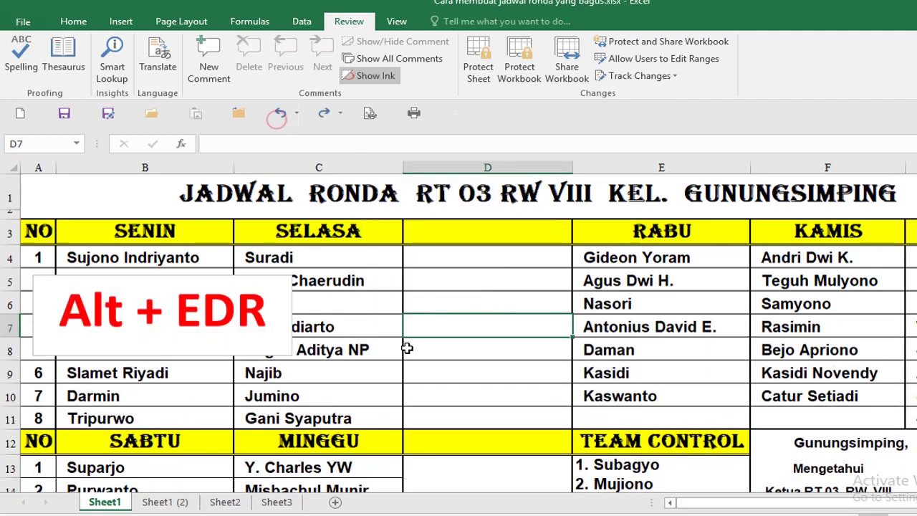
{"action": "key", "text": "alt"}
{"action": "key", "text": "e"}
{"action": "key", "text": "d"}
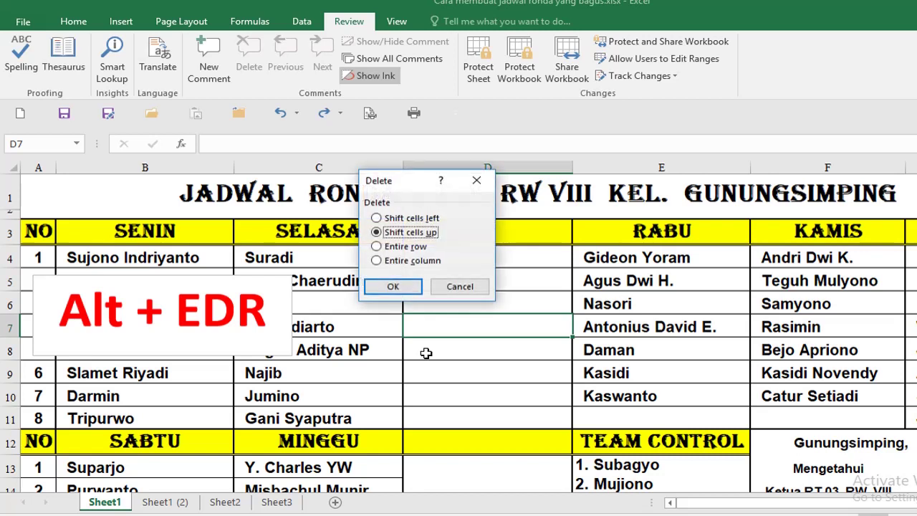
{"action": "key", "text": "c"}
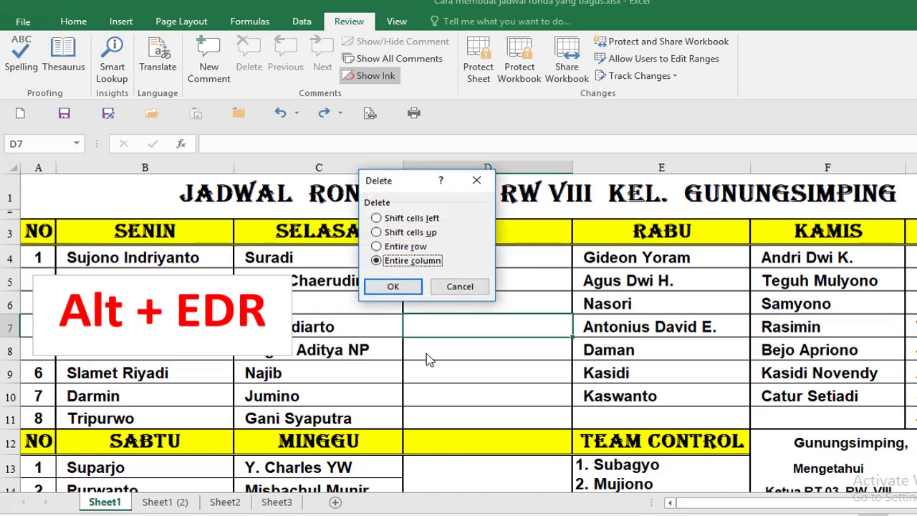
{"action": "key", "text": "Return"}
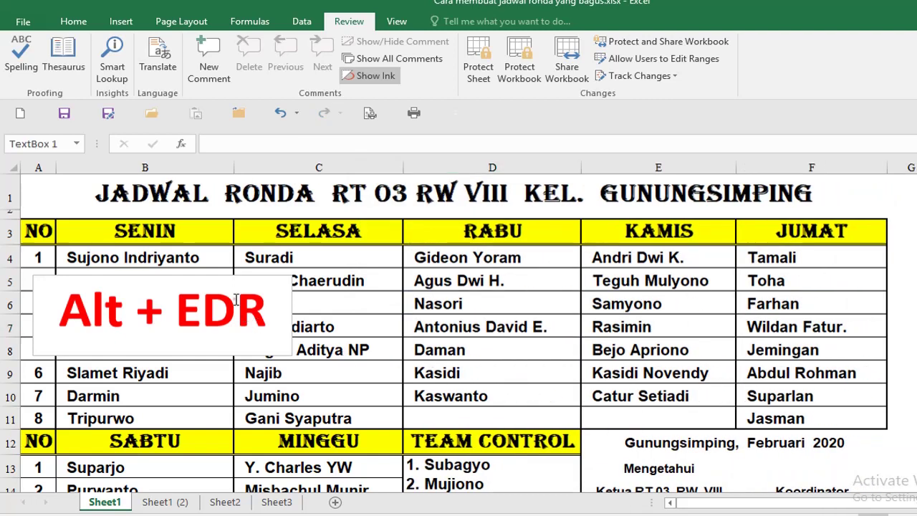
- Replace the note's last letter R with C so it reads 'Alt + EDC'
{"action": "double_click", "coordinate": [254, 304]}
{"action": "key", "text": "Right"}
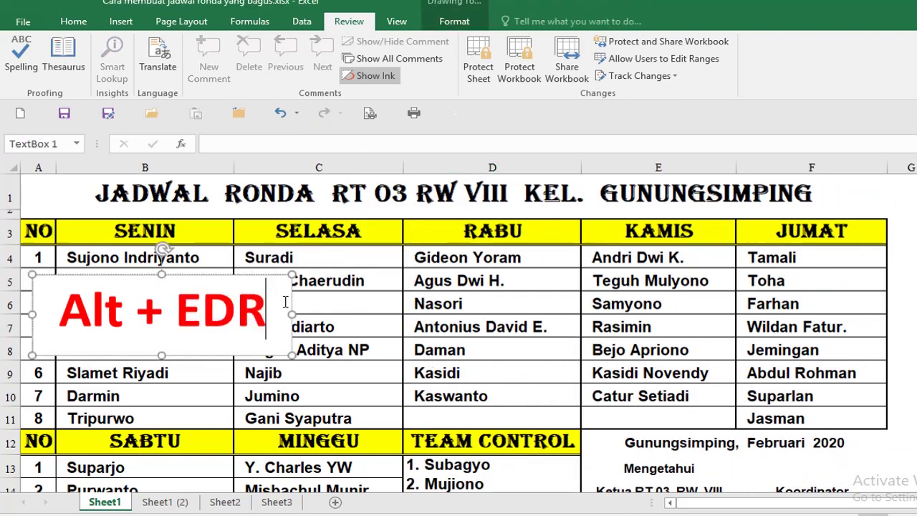
{"action": "key", "text": "shift+Left"}
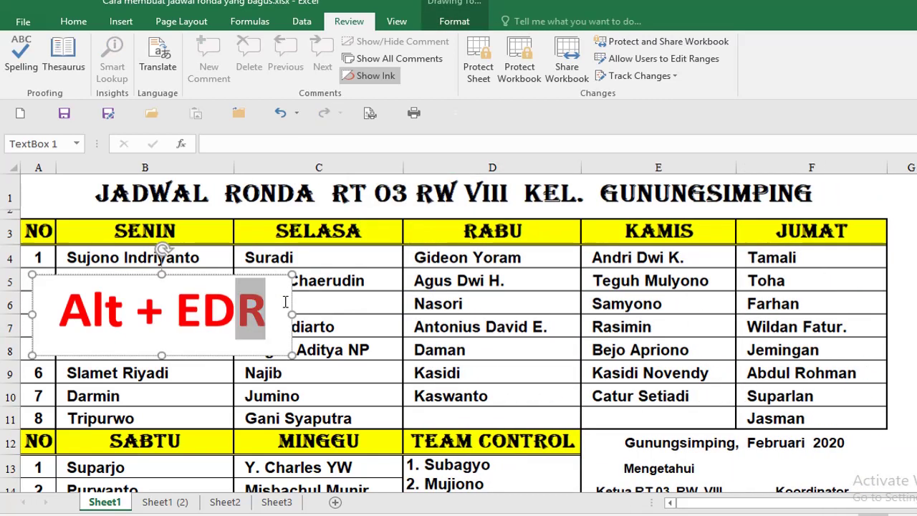
{"action": "type", "text": "C"}
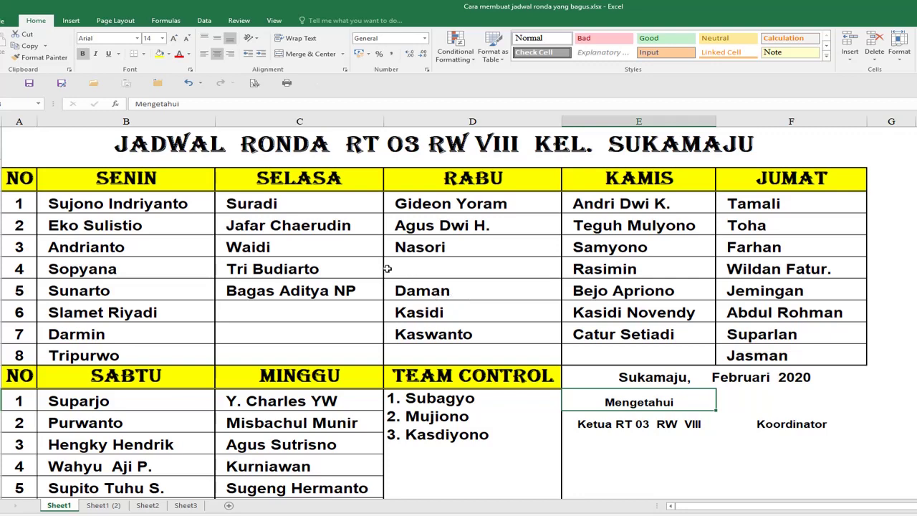
{"action": "left_click", "coordinate": [148, 184]}
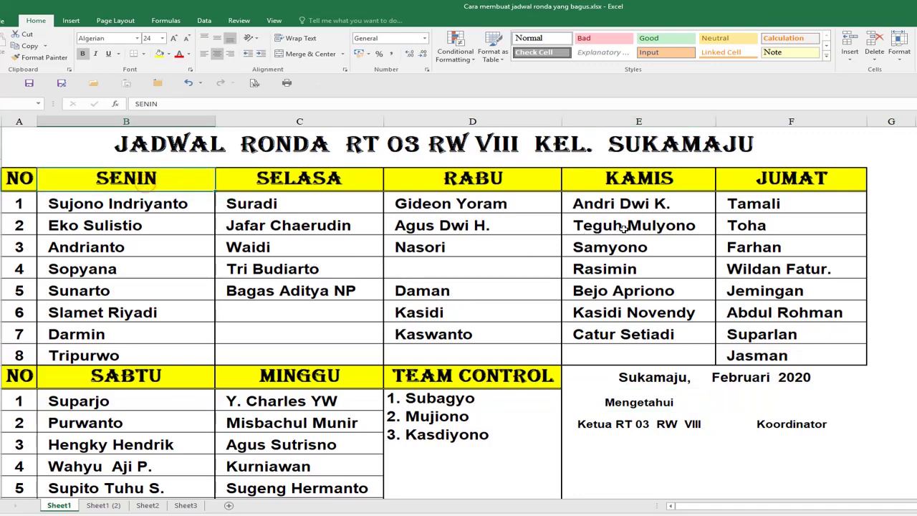
{"action": "scroll", "coordinate": [326, 267], "scroll_direction": "down", "scroll_amount": 3}
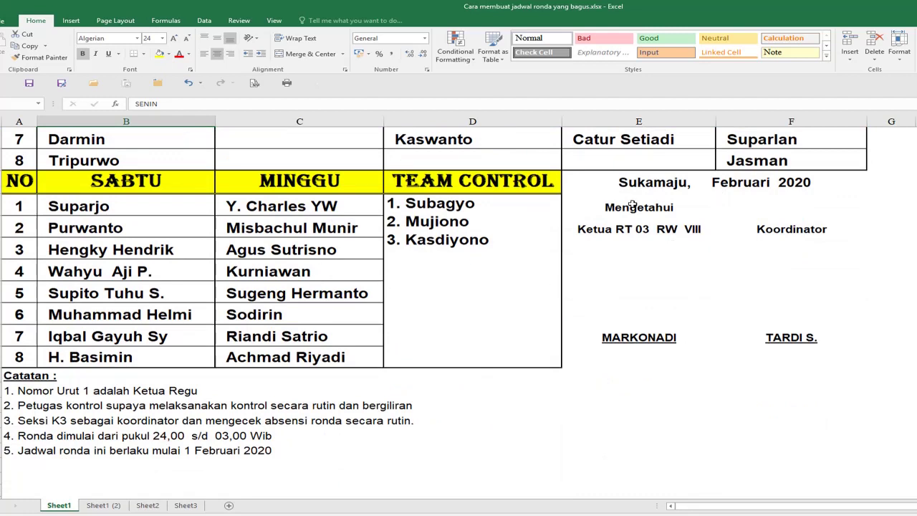
{"action": "left_click", "coordinate": [628, 189]}
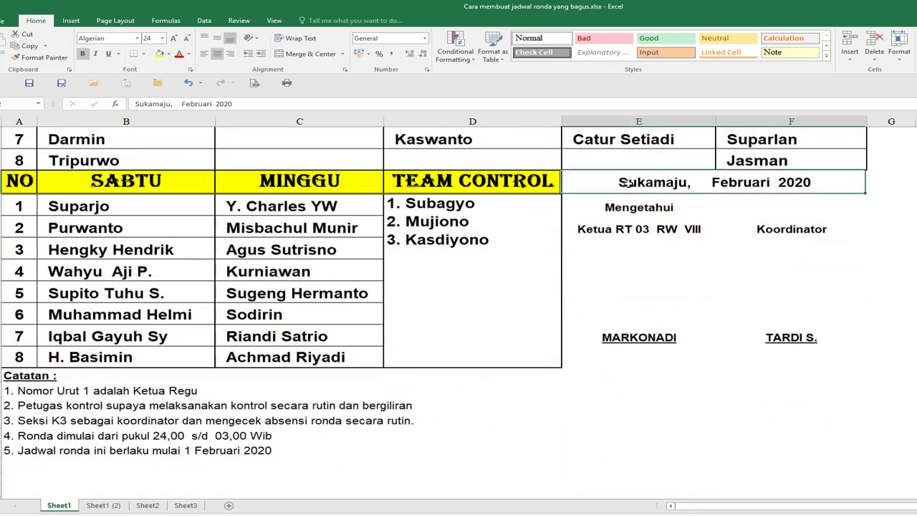
{"action": "left_click", "coordinate": [629, 227]}
{"action": "left_click", "coordinate": [796, 229]}
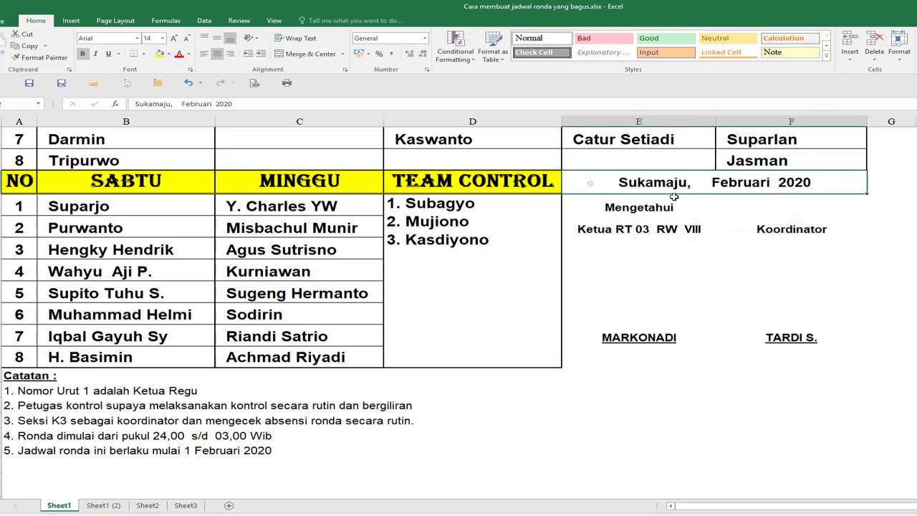
{"action": "left_click_drag", "start_coordinate": [595, 186], "coordinate": [625, 334]}
{"action": "left_click", "coordinate": [624, 334]}
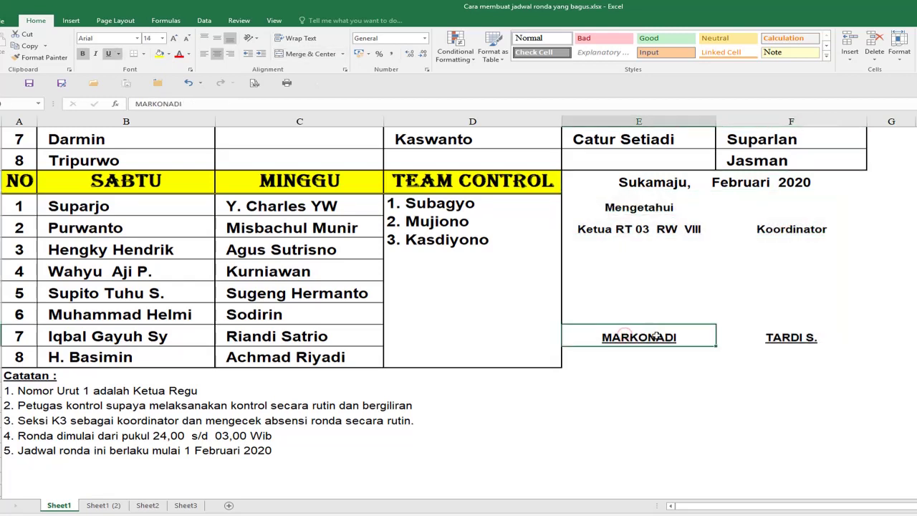
{"action": "left_click", "coordinate": [639, 209]}
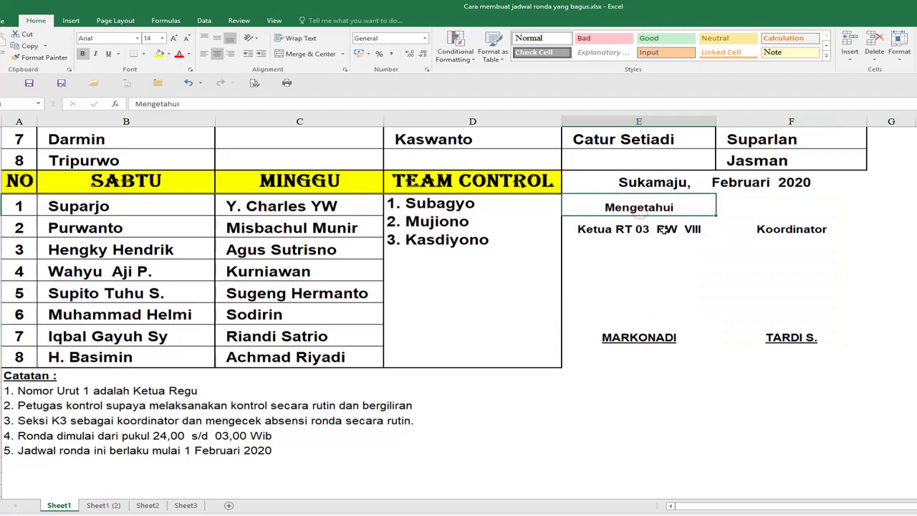
{"action": "left_click", "coordinate": [803, 229]}
- Narrow column B to width 30,63 and open the print preview
{"action": "scroll", "coordinate": [466, 358], "scroll_direction": "down", "scroll_amount": 2}
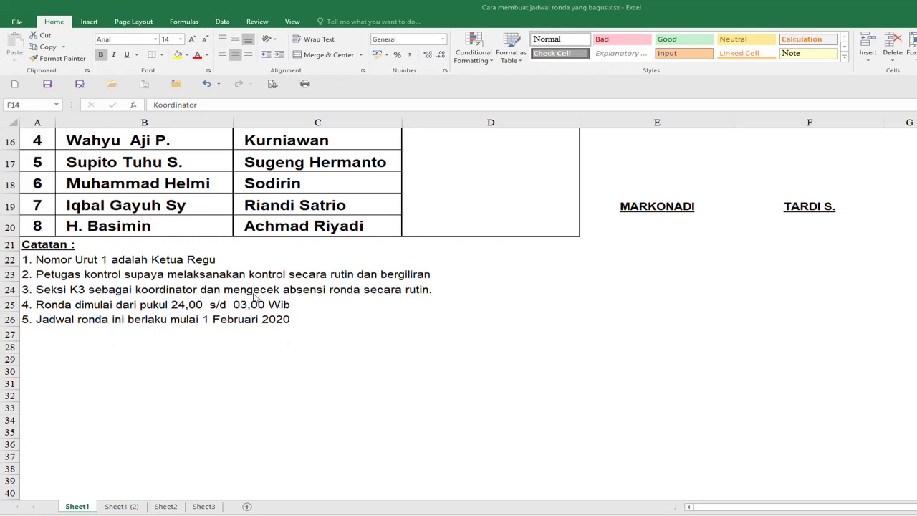
{"action": "scroll", "coordinate": [241, 260], "scroll_direction": "up", "scroll_amount": 4}
{"action": "scroll", "coordinate": [242, 260], "scroll_direction": "up", "scroll_amount": 1}
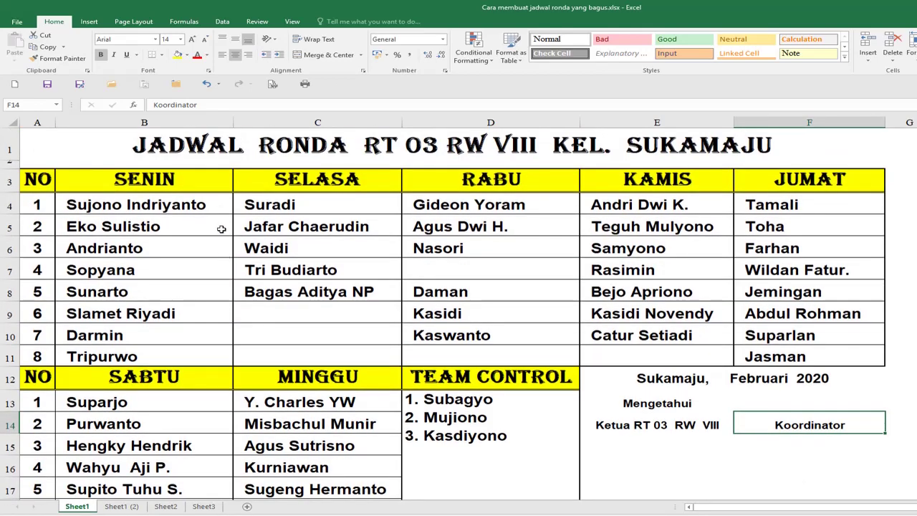
{"action": "left_click_drag", "start_coordinate": [232, 120], "coordinate": [222, 120]}
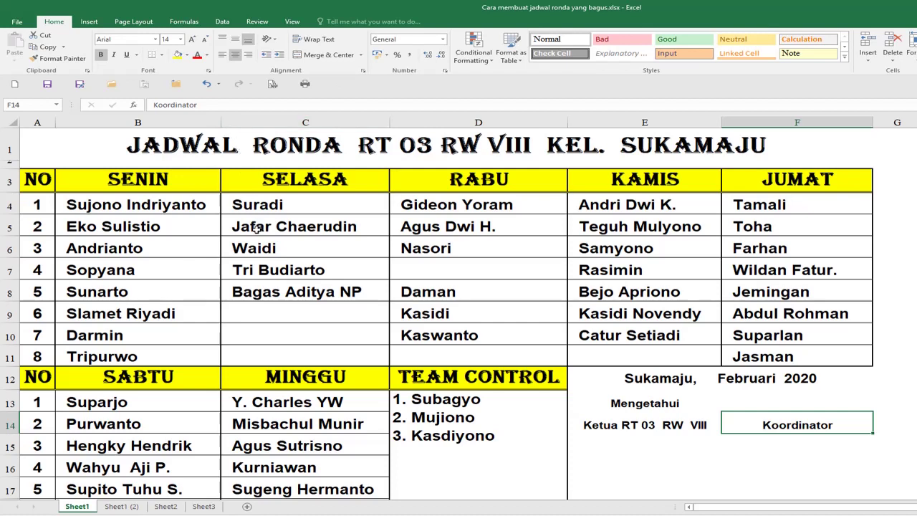
{"action": "key", "text": "ctrl+p"}
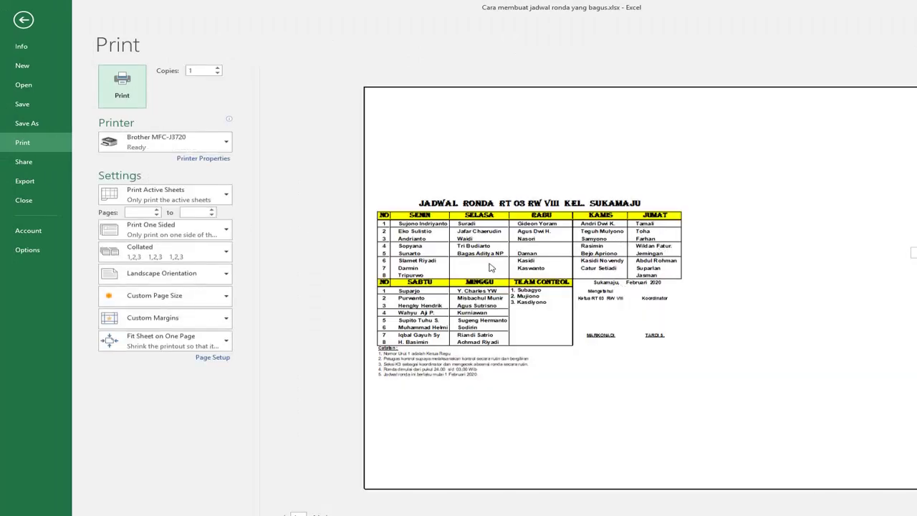
- Return to the sheet, scroll through the schedule, and reopen the print preview
{"action": "left_click", "coordinate": [26, 22]}
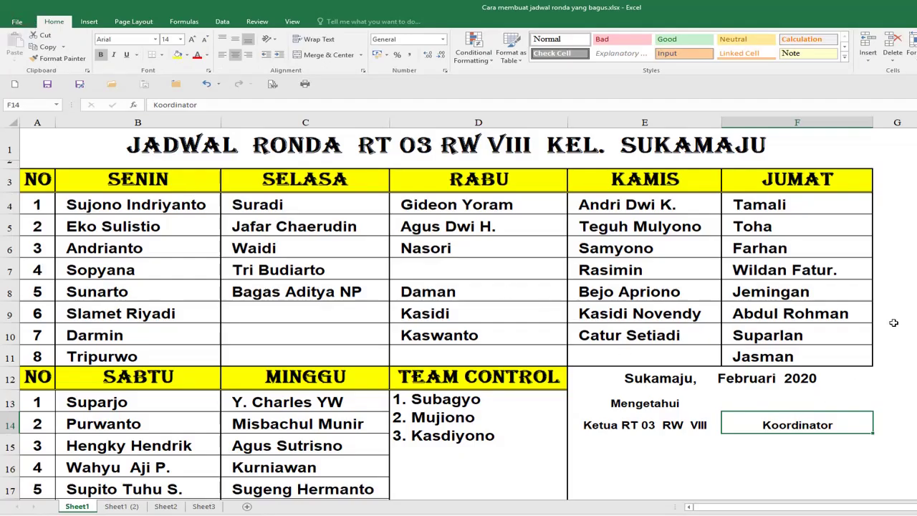
{"action": "scroll", "coordinate": [853, 318], "scroll_direction": "down", "scroll_amount": 2}
{"action": "scroll", "coordinate": [419, 311], "scroll_direction": "up", "scroll_amount": 1}
{"action": "scroll", "coordinate": [528, 302], "scroll_direction": "down", "scroll_amount": 1, "text": "ctrl"}
{"action": "scroll", "coordinate": [436, 264], "scroll_direction": "down", "scroll_amount": 2}
{"action": "key", "text": "ctrl+p"}
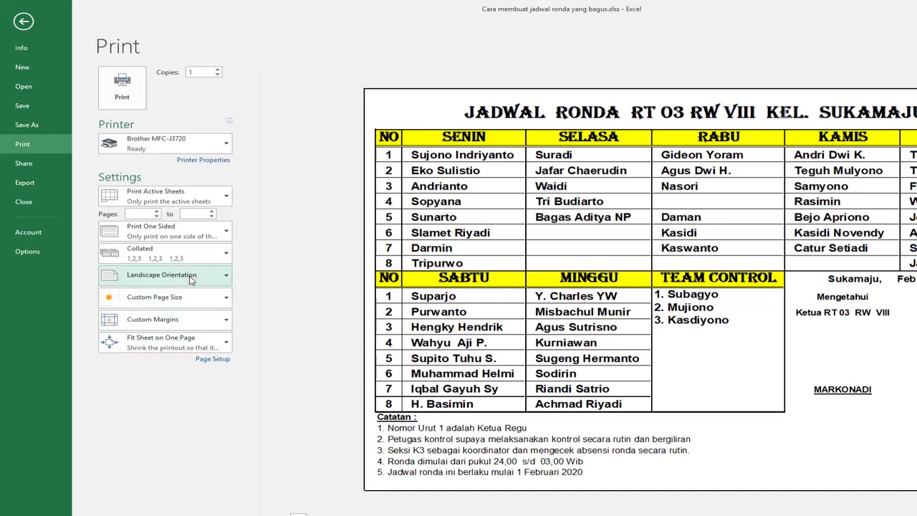
- Try Custom Page Size, then choose More Paper Sizes to open Page Setup
{"action": "left_click", "coordinate": [202, 302]}
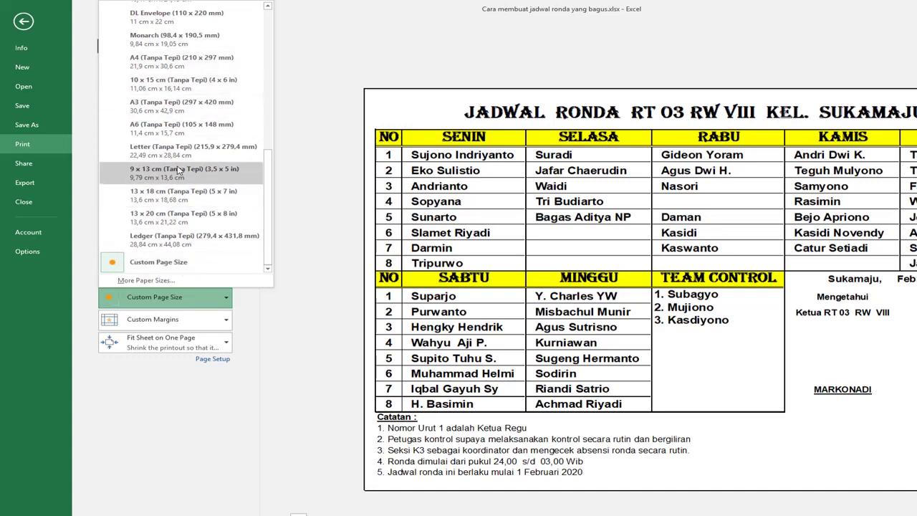
{"action": "left_click", "coordinate": [181, 265]}
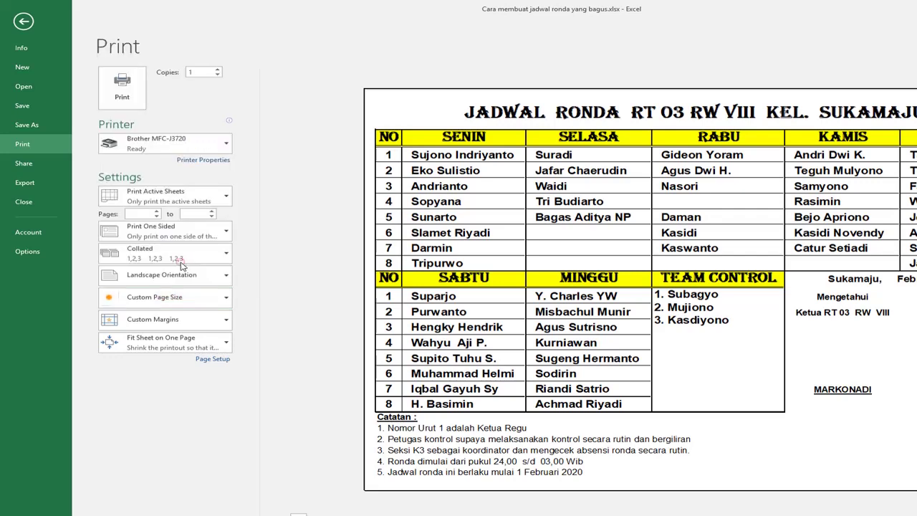
{"action": "left_click", "coordinate": [180, 295]}
{"action": "left_click", "coordinate": [181, 280]}
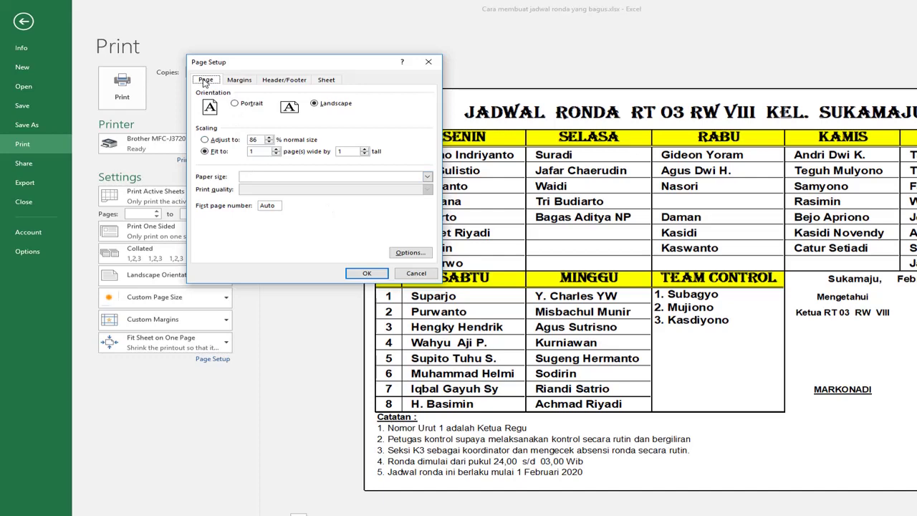
- In the printer options, set a user-defined 215 × 330 mm paper and confirm all dialogs
{"action": "left_click", "coordinate": [411, 252]}
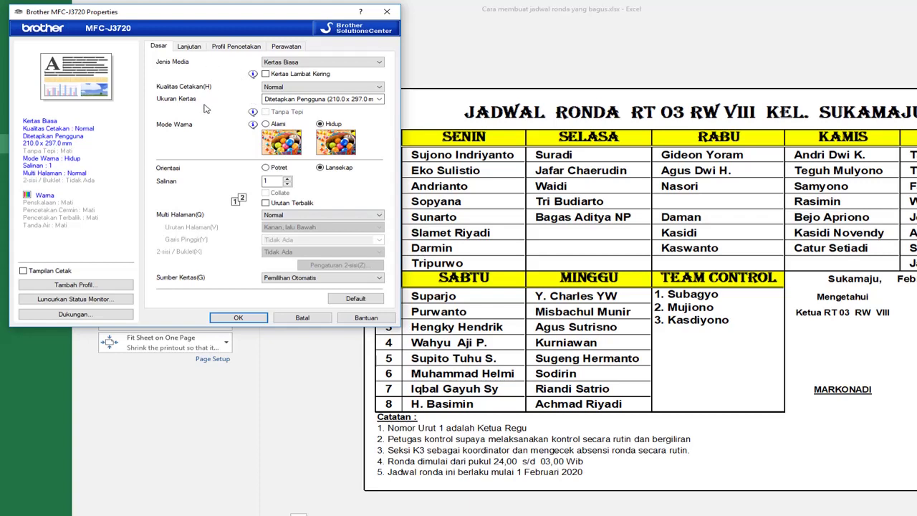
{"action": "left_click", "coordinate": [315, 104]}
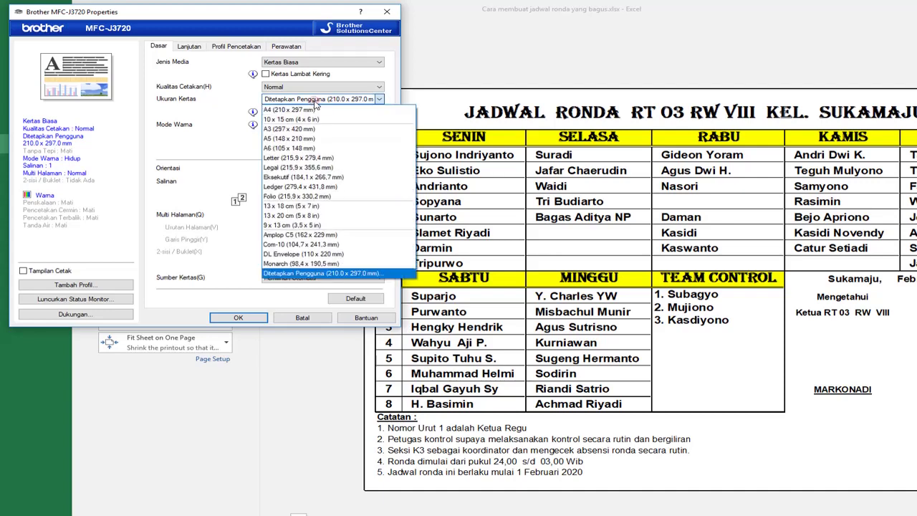
{"action": "left_click", "coordinate": [326, 273]}
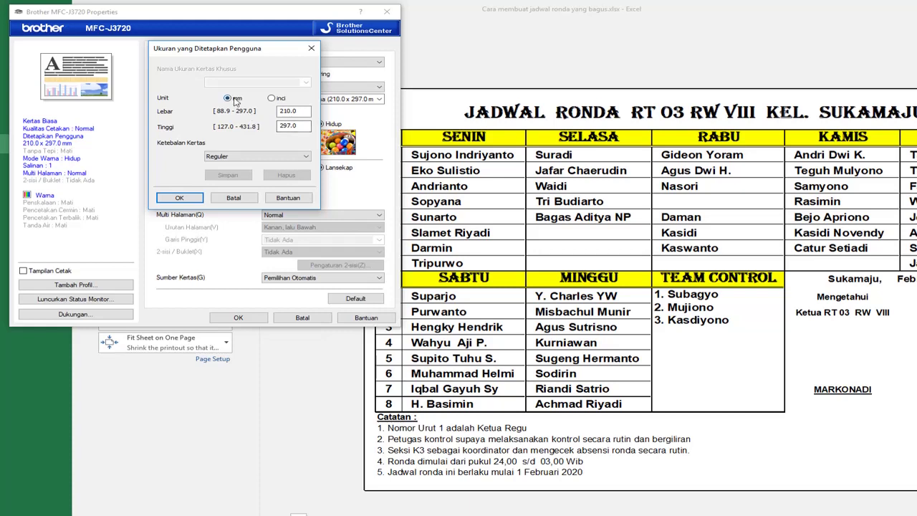
{"action": "left_click_drag", "start_coordinate": [308, 111], "coordinate": [278, 111]}
{"action": "type", "text": "215"}
{"action": "left_click_drag", "start_coordinate": [308, 126], "coordinate": [278, 126]}
{"action": "type", "text": "330"}
{"action": "left_click", "coordinate": [185, 197]}
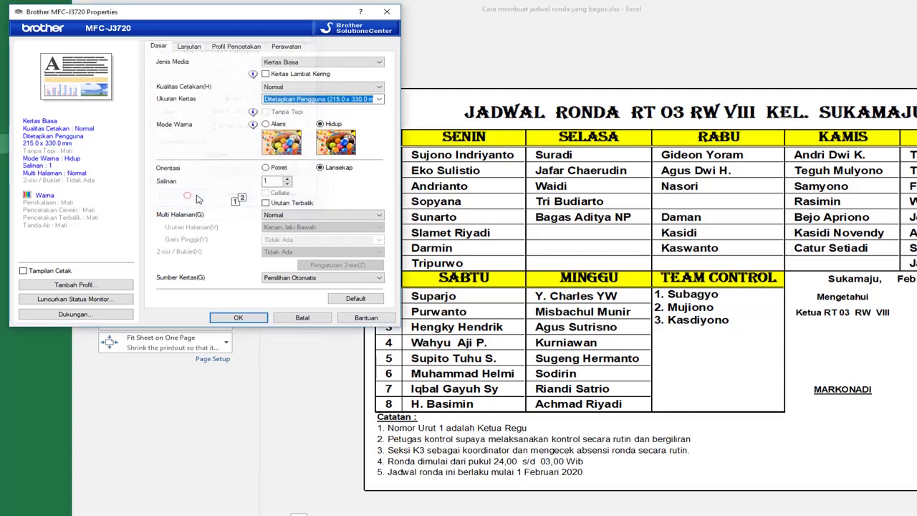
{"action": "left_click", "coordinate": [238, 318]}
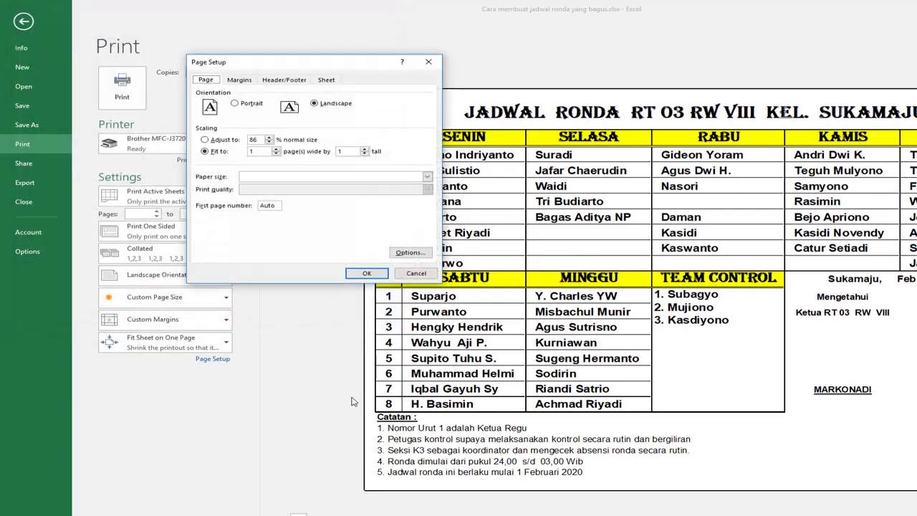
{"action": "left_click", "coordinate": [368, 273]}
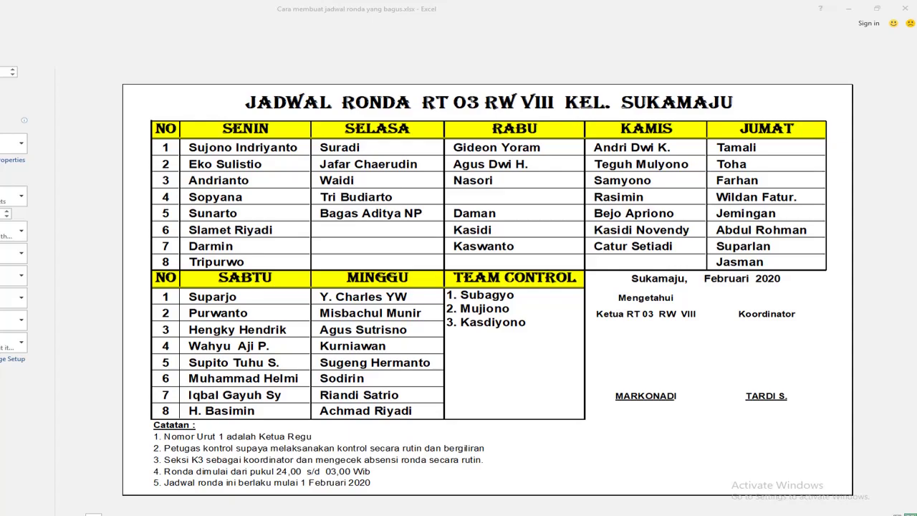
- Exit the print preview and reopen Print for the JADWAL RONDA WARGA sheet
{"action": "key", "text": "Escape"}
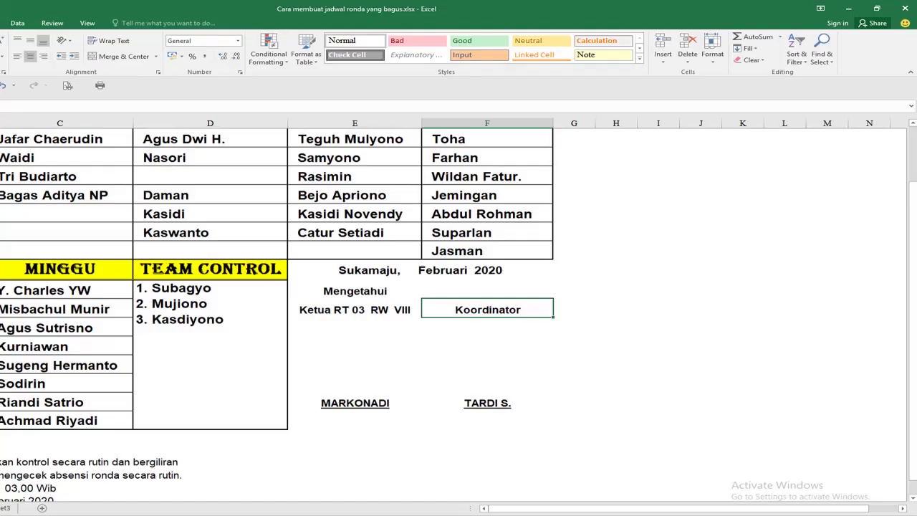
{"action": "key", "text": "ctrl+p"}
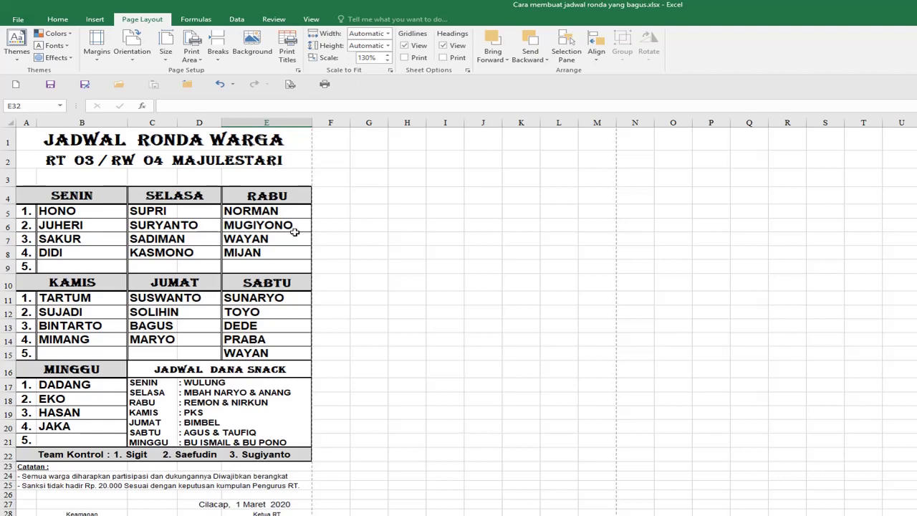
- Open Page Setup from the Page Layout launcher, showing Portrait, 130% and Folio paper
{"action": "left_click", "coordinate": [289, 84]}
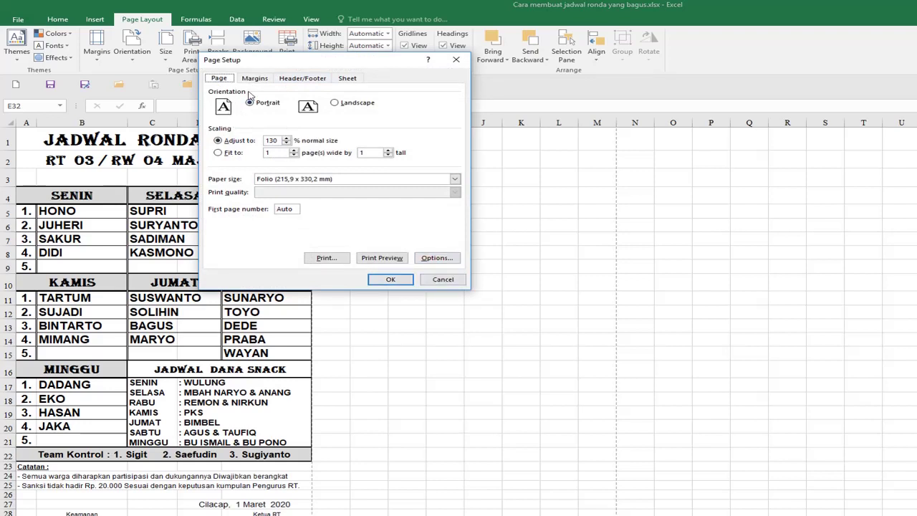
- Try Ledger paper size, cancel to keep Folio, and open the print preview
{"action": "left_click", "coordinate": [361, 181]}
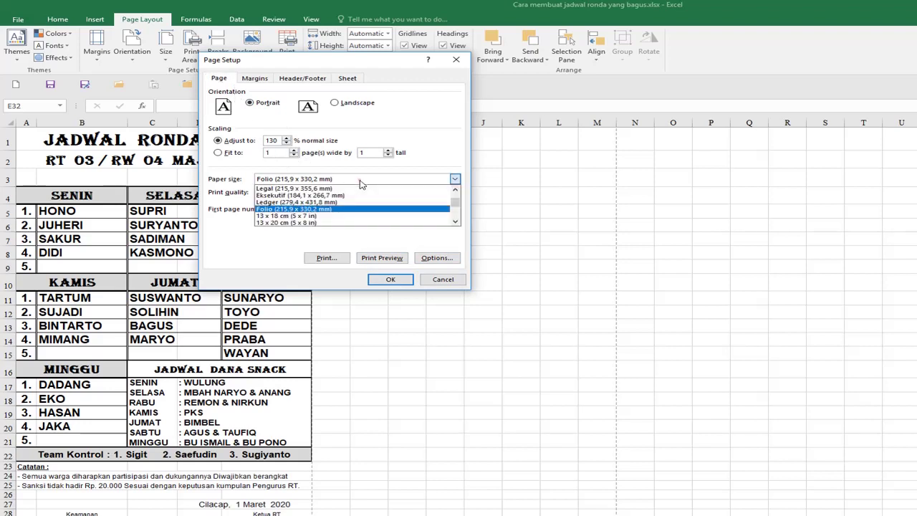
{"action": "left_click", "coordinate": [356, 182]}
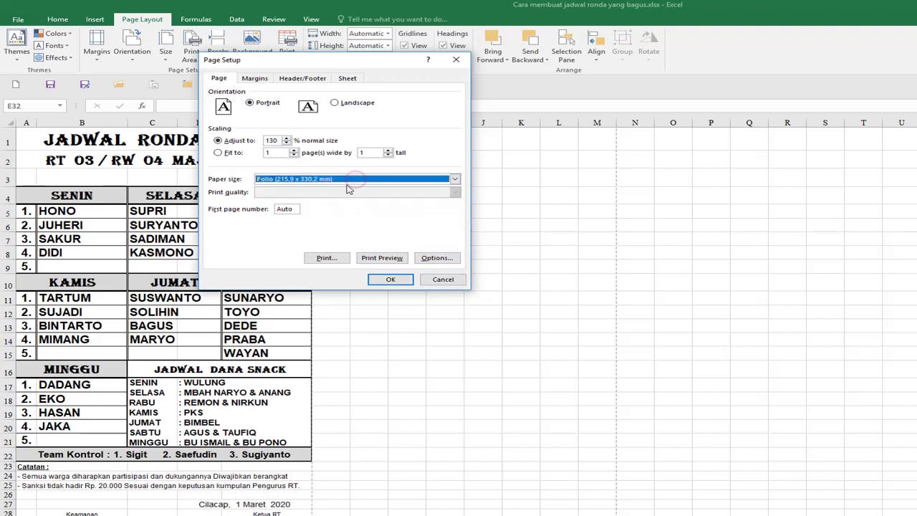
{"action": "left_click", "coordinate": [350, 180]}
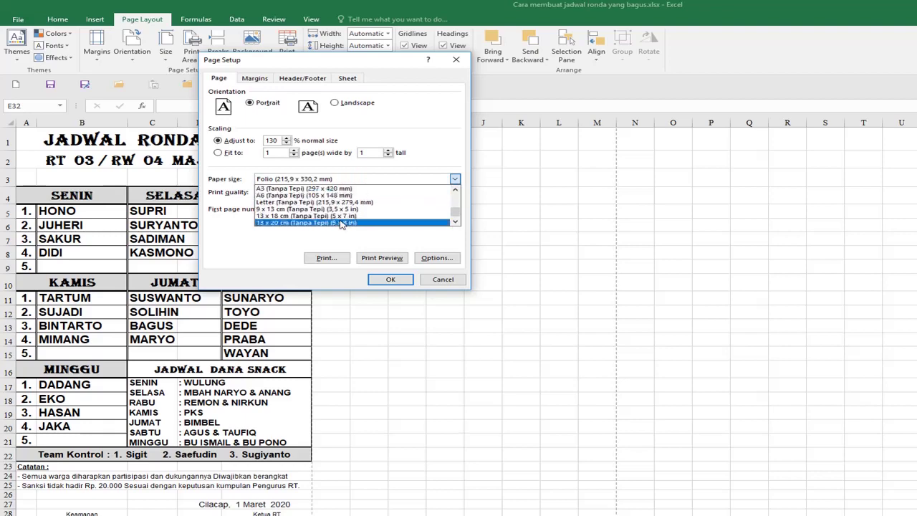
{"action": "scroll", "coordinate": [342, 224], "scroll_direction": "down", "scroll_amount": 1}
{"action": "left_click", "coordinate": [323, 224]}
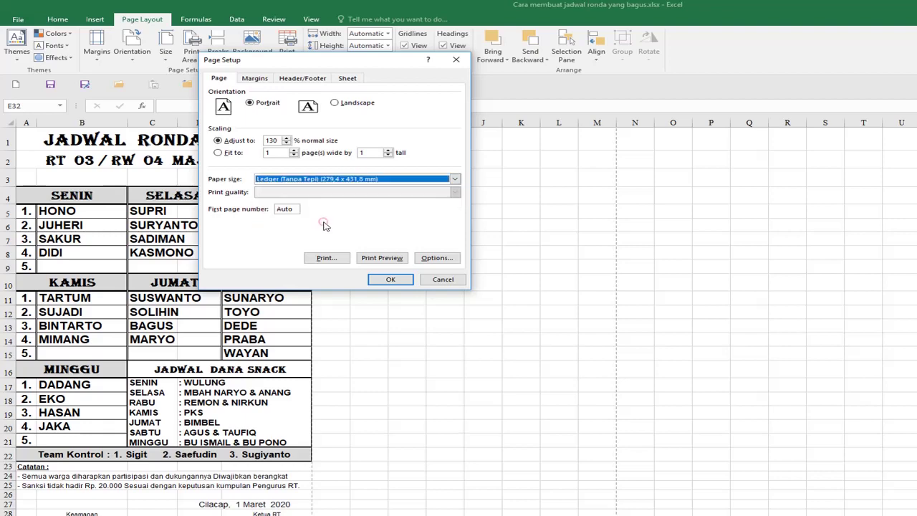
{"action": "left_click", "coordinate": [439, 280]}
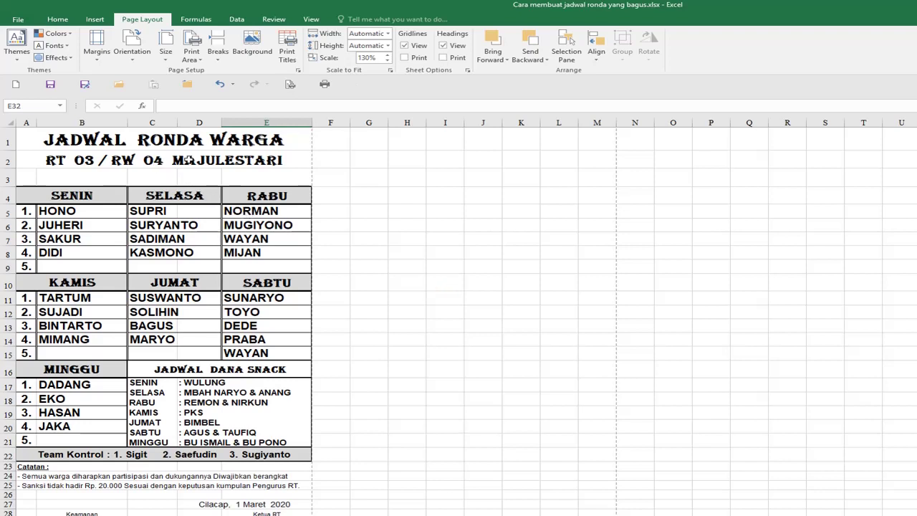
{"action": "key", "text": "ctrl+p"}
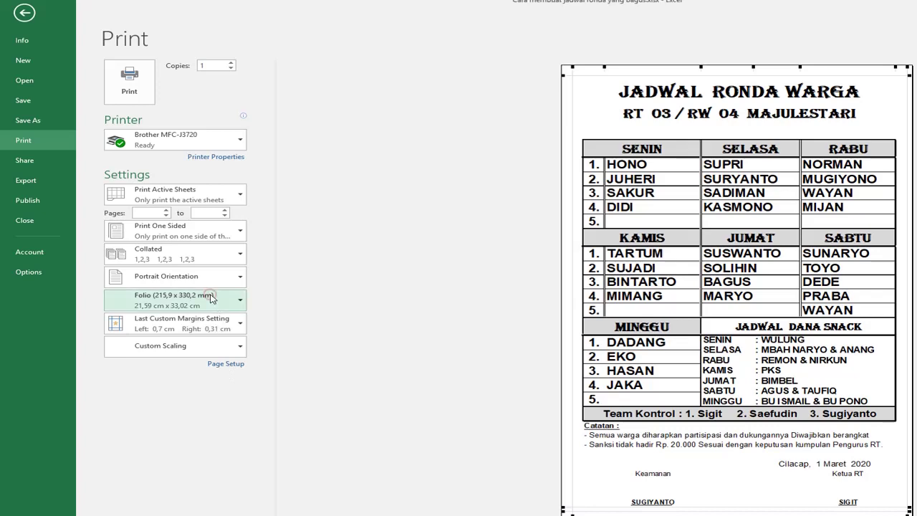
- Open the Brother MFC-J3720 printer properties from Page Setup, keeping Folio paper
{"action": "left_click", "coordinate": [235, 301]}
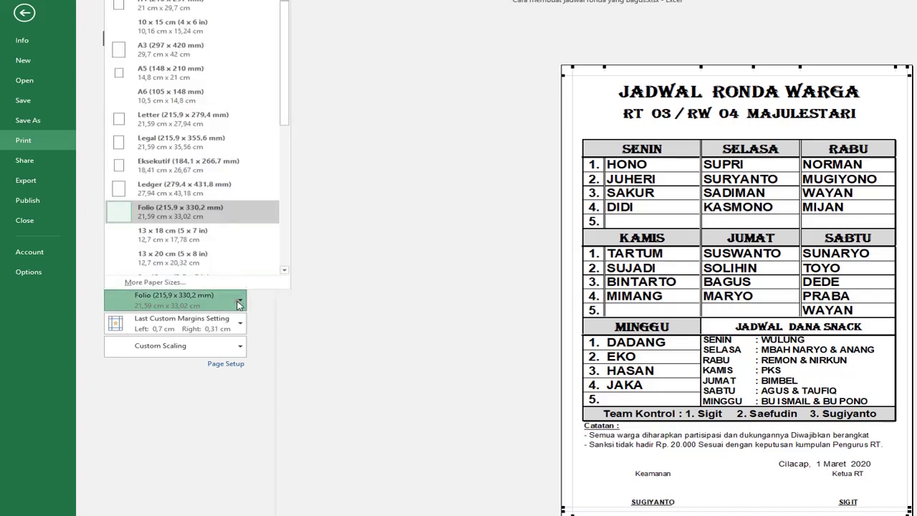
{"action": "left_click", "coordinate": [208, 281]}
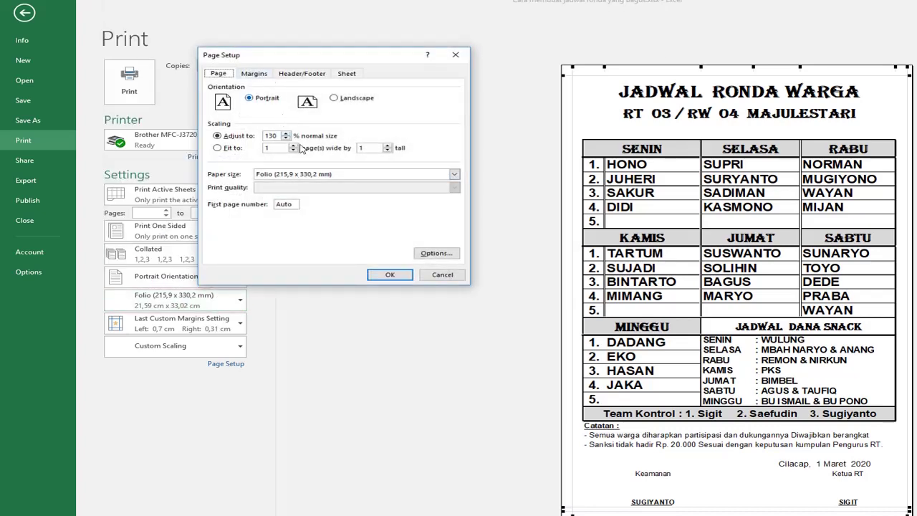
{"action": "left_click", "coordinate": [367, 174]}
{"action": "left_click", "coordinate": [365, 174]}
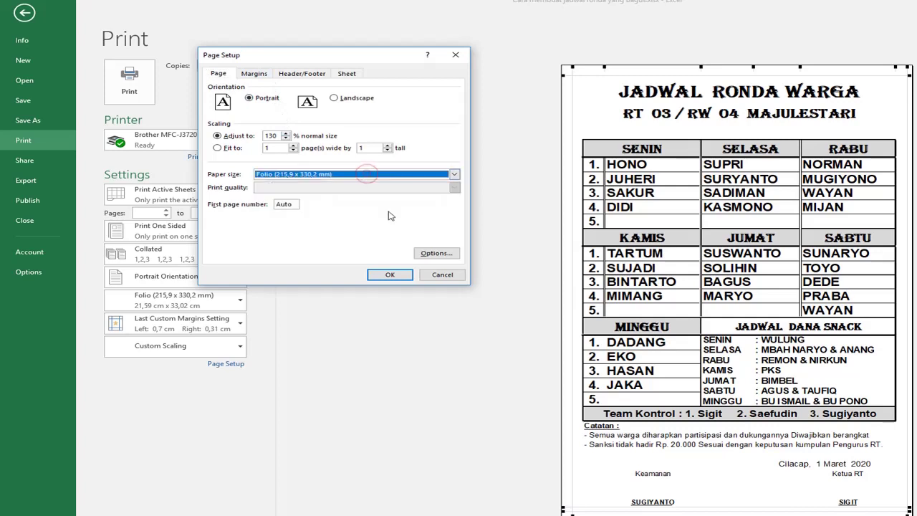
{"action": "left_click", "coordinate": [436, 252]}
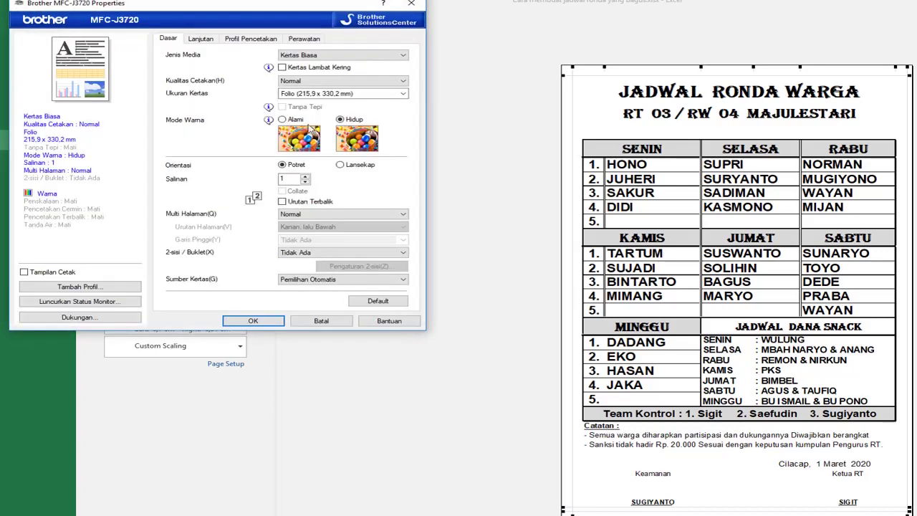
- Set a user-defined paper size of width 215 mm and height 330 mm, confirming all dialogs
{"action": "left_click", "coordinate": [334, 97]}
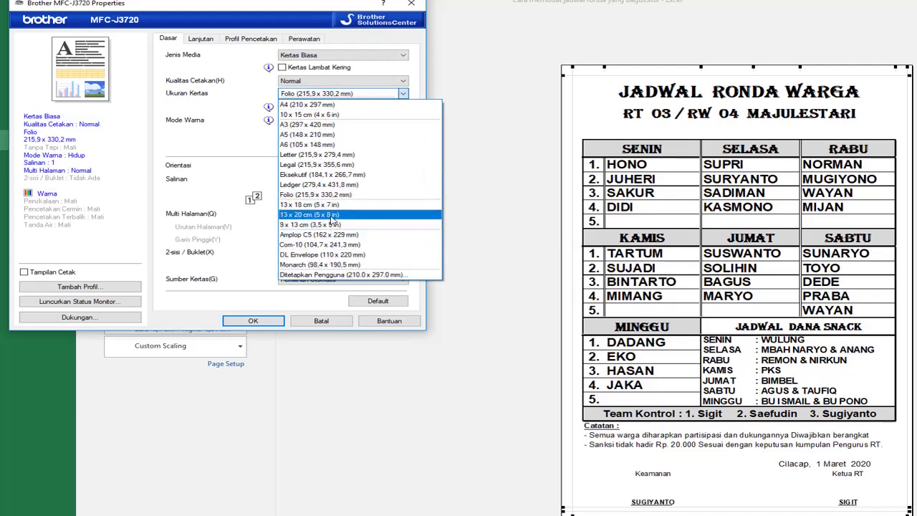
{"action": "left_click", "coordinate": [342, 275]}
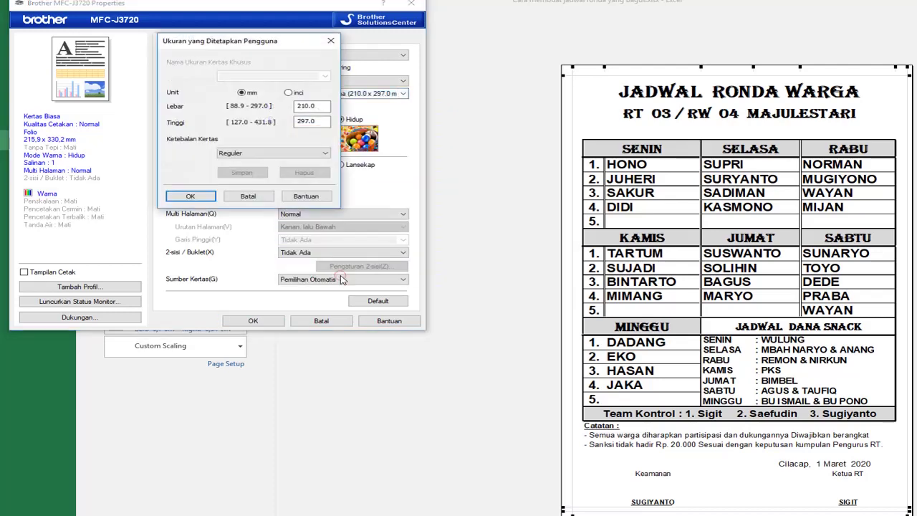
{"action": "left_click", "coordinate": [316, 123]}
{"action": "double_click", "coordinate": [315, 121]}
{"action": "type", "text": "330"}
{"action": "double_click", "coordinate": [307, 106]}
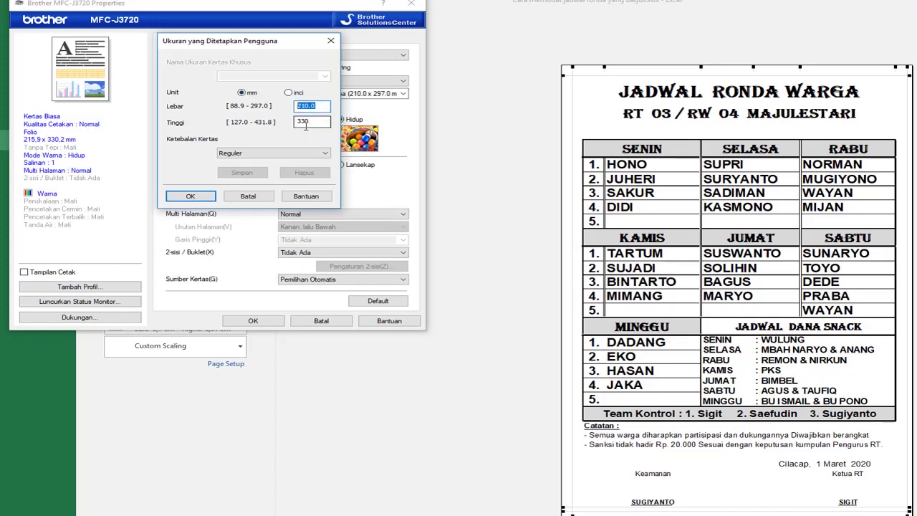
{"action": "type", "text": "215"}
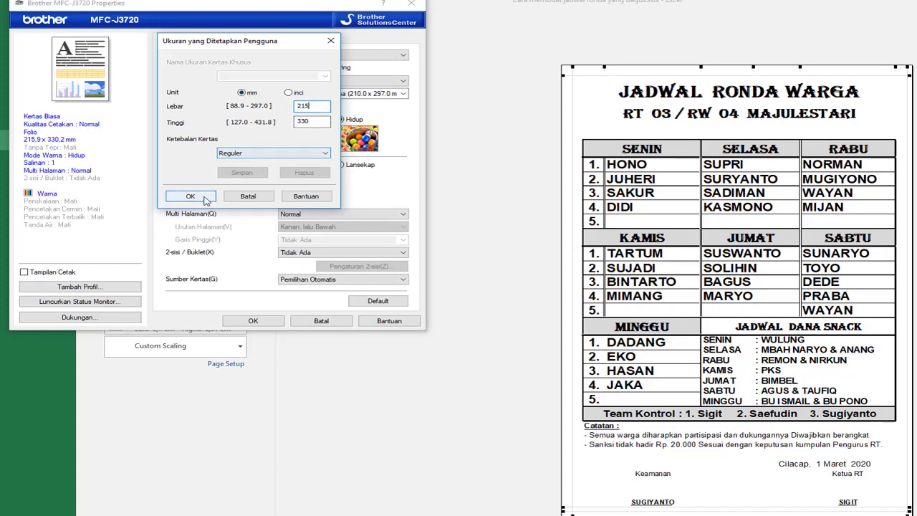
{"action": "left_click", "coordinate": [190, 196]}
{"action": "left_click", "coordinate": [260, 320]}
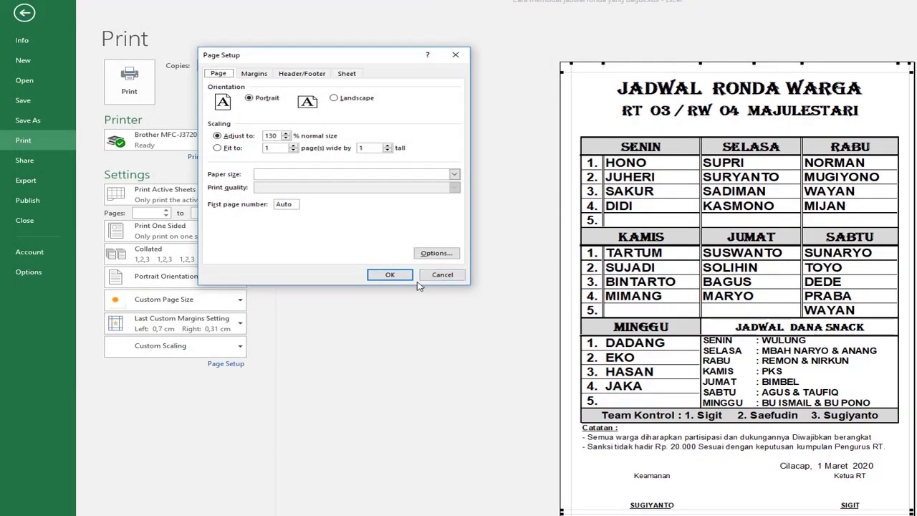
{"action": "left_click", "coordinate": [392, 275]}
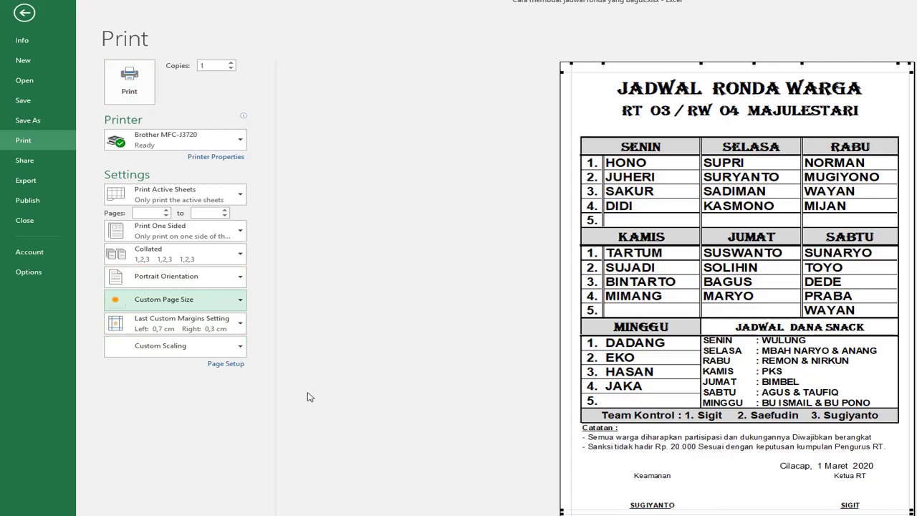
- Leave the Print view and return to the Sheet3 worksheet
{"action": "key", "text": "Escape"}
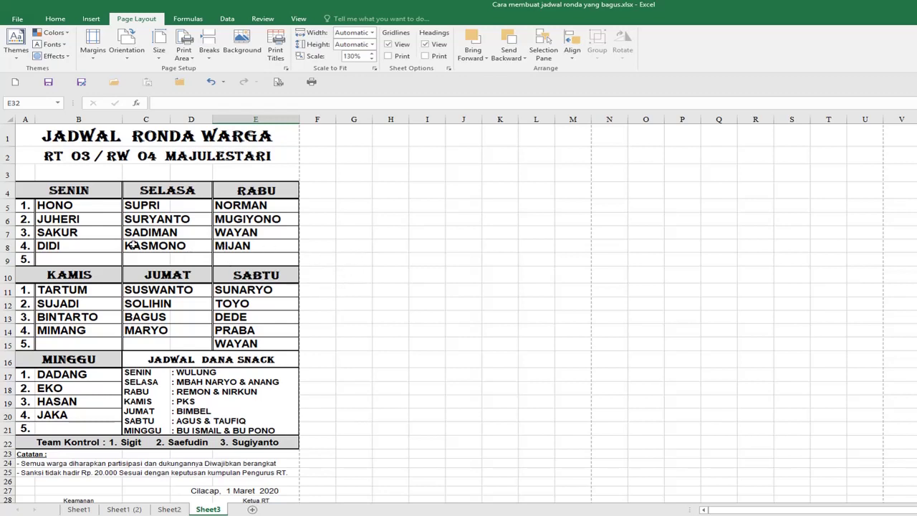
- Inspect the SENIN and MINGGU day headings and the JADWAL DANA SNACK block C16:E21
{"action": "left_click", "coordinate": [37, 191]}
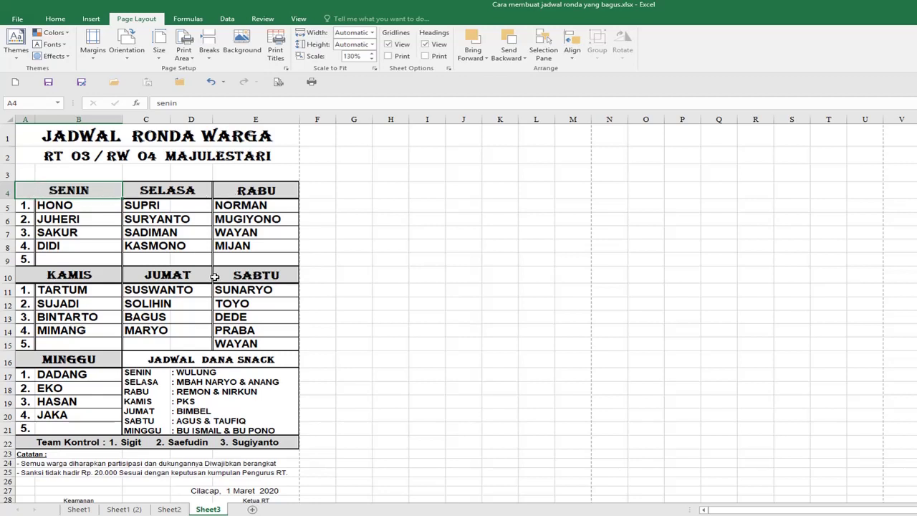
{"action": "left_click", "coordinate": [65, 360]}
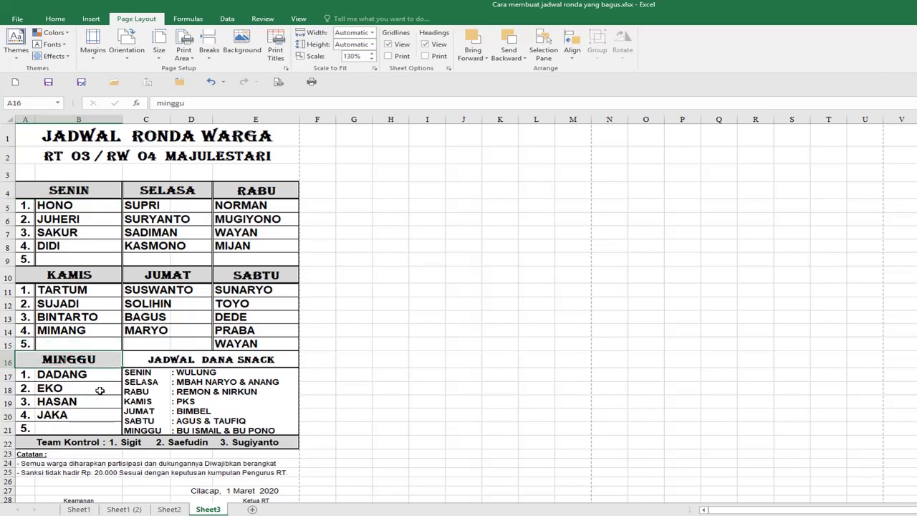
{"action": "left_click", "coordinate": [149, 362]}
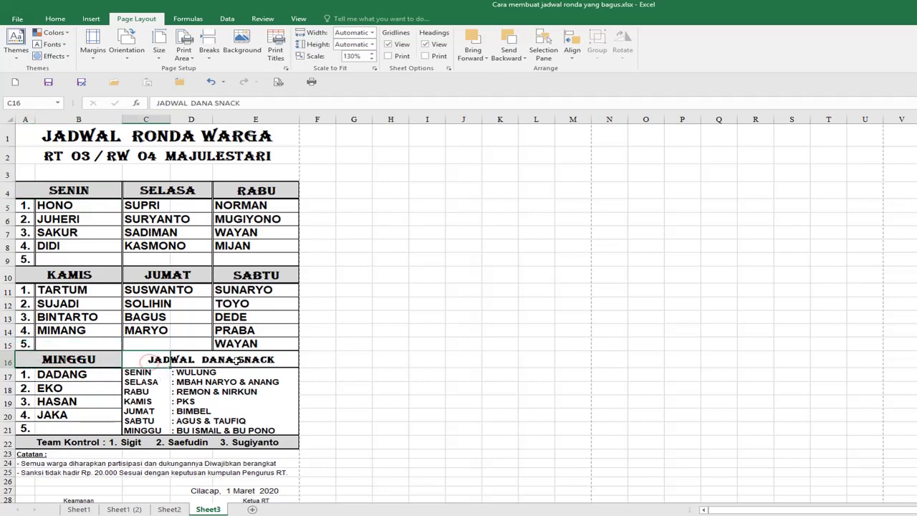
{"action": "left_click_drag", "start_coordinate": [144, 360], "coordinate": [266, 405]}
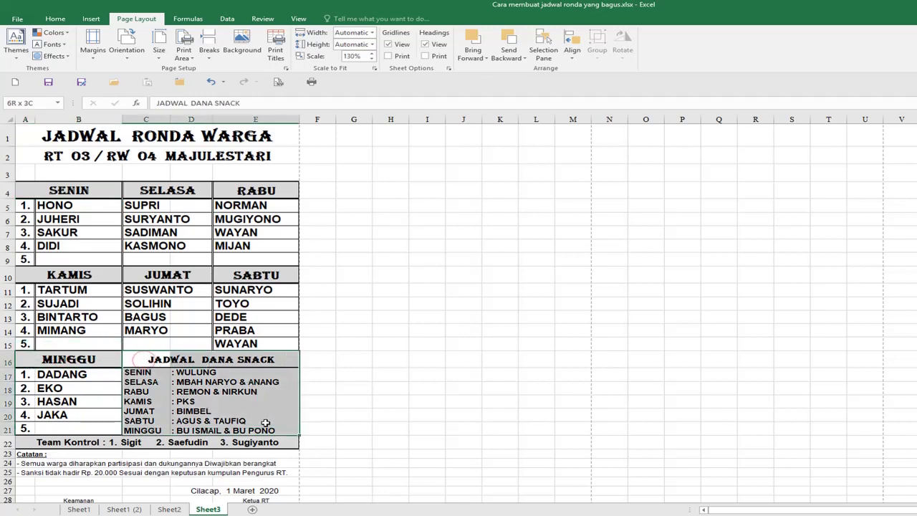
{"action": "left_click", "coordinate": [214, 393]}
{"action": "left_click", "coordinate": [147, 360]}
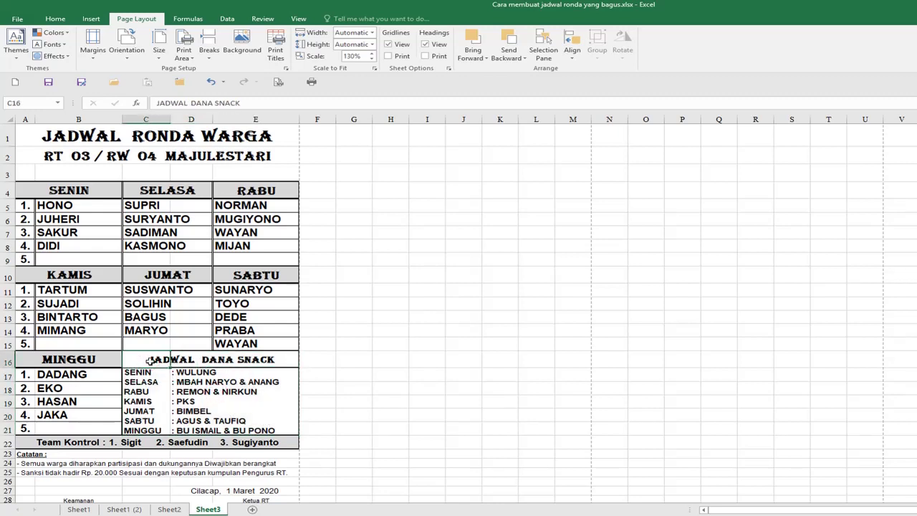
{"action": "left_click", "coordinate": [150, 373]}
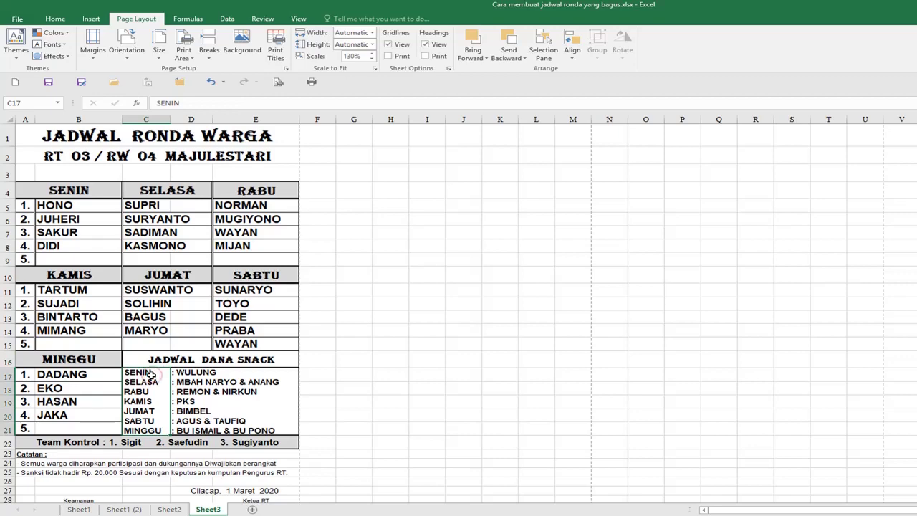
- Review the Catatan notes and the Keamanan signature label
{"action": "scroll", "coordinate": [152, 413], "scroll_direction": "down", "scroll_amount": 2}
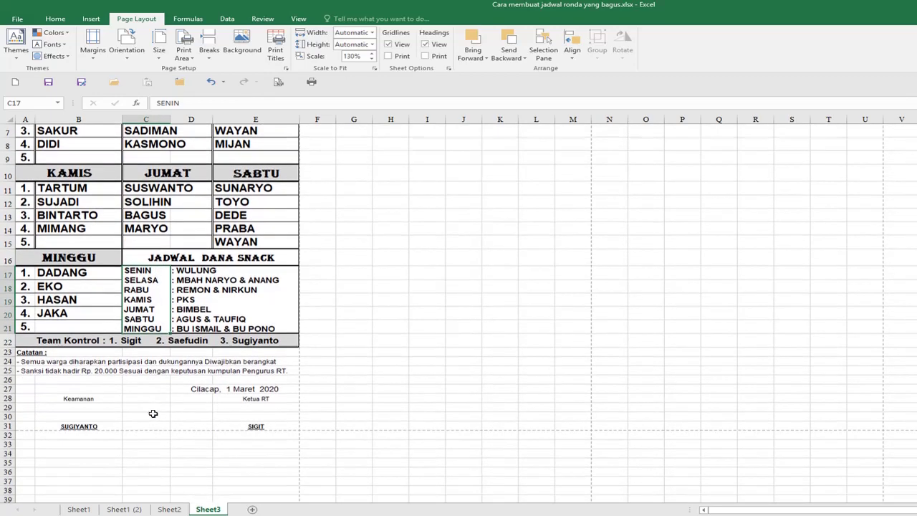
{"action": "left_click", "coordinate": [26, 360]}
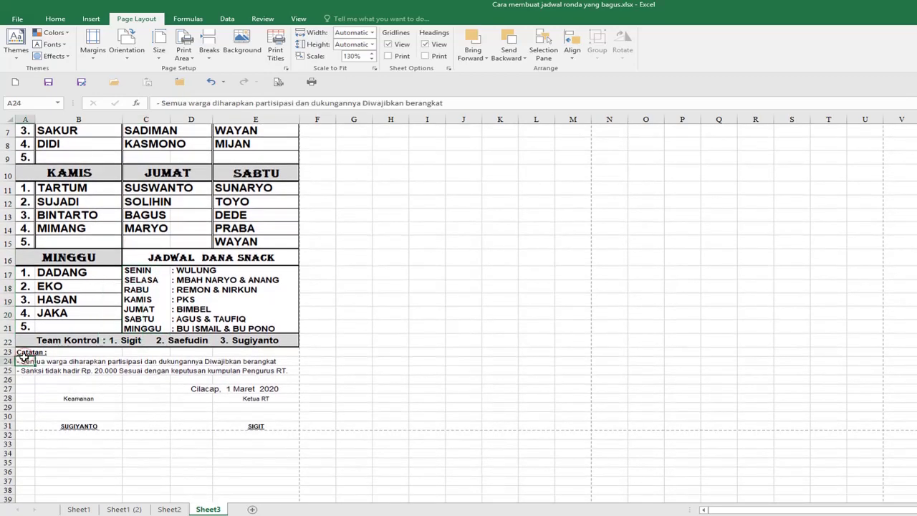
{"action": "left_click", "coordinate": [25, 352]}
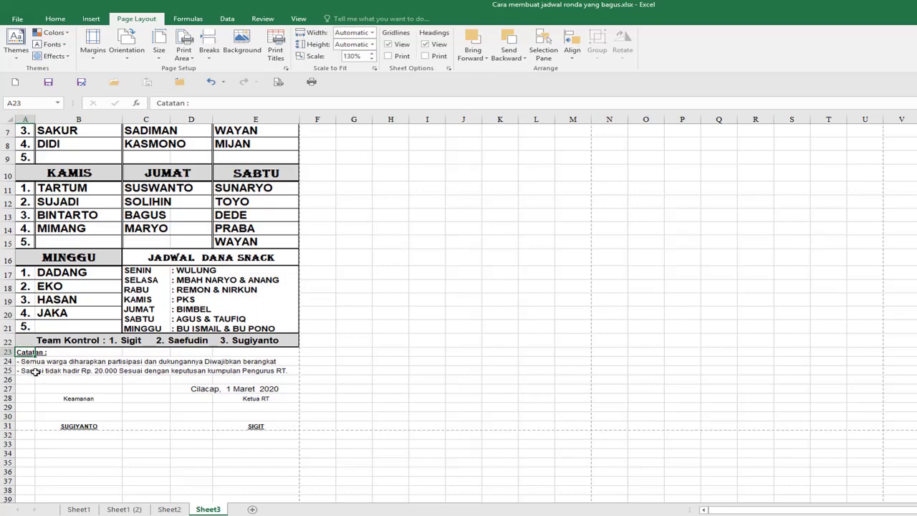
{"action": "scroll", "coordinate": [36, 377], "scroll_direction": "up", "scroll_amount": 1, "text": "ctrl"}
{"action": "scroll", "coordinate": [43, 377], "scroll_direction": "up", "scroll_amount": 2, "text": "ctrl"}
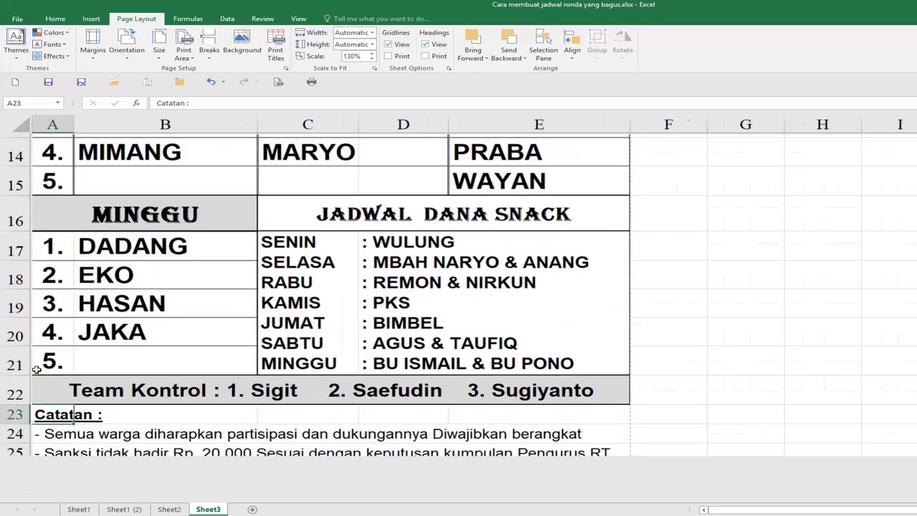
{"action": "scroll", "coordinate": [53, 376], "scroll_direction": "up", "scroll_amount": 2, "text": "ctrl"}
{"action": "scroll", "coordinate": [58, 375], "scroll_direction": "up", "scroll_amount": 1, "text": "ctrl"}
{"action": "scroll", "coordinate": [58, 375], "scroll_direction": "up", "scroll_amount": 1}
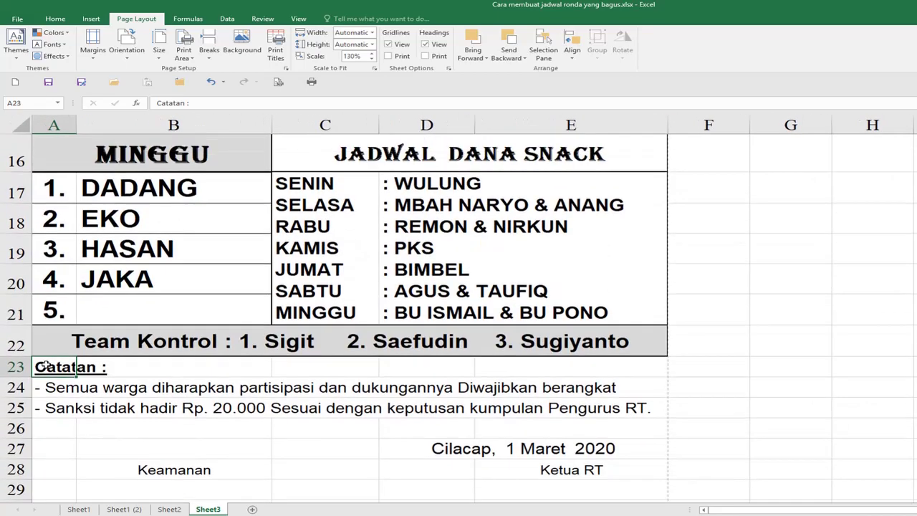
{"action": "scroll", "coordinate": [236, 431], "scroll_direction": "down", "scroll_amount": 3}
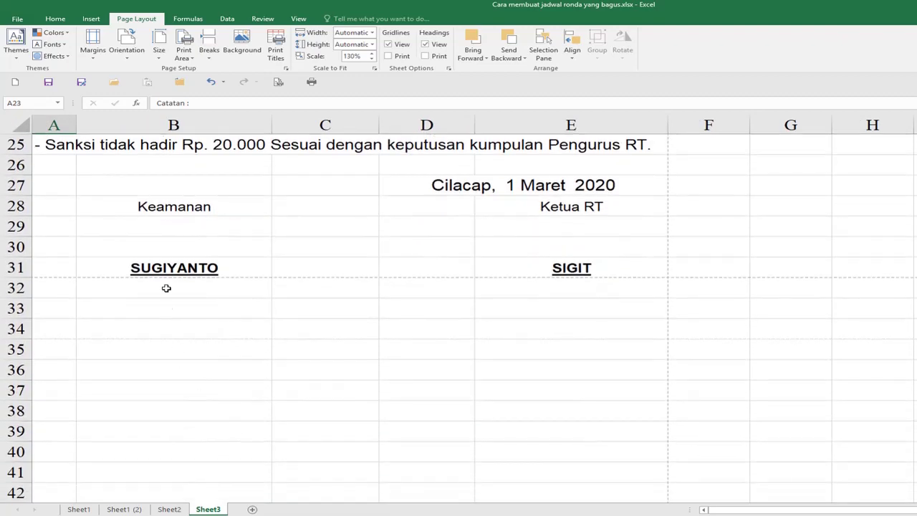
{"action": "left_click", "coordinate": [164, 211]}
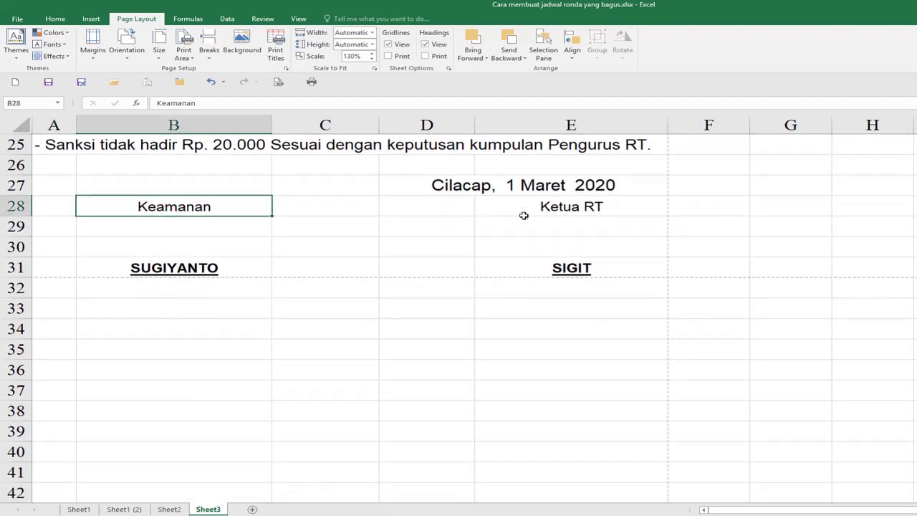
- Select the two JADWAL RONDA WARGA title rows across columns A to E
{"action": "scroll", "coordinate": [523, 231], "scroll_direction": "up", "scroll_amount": 4}
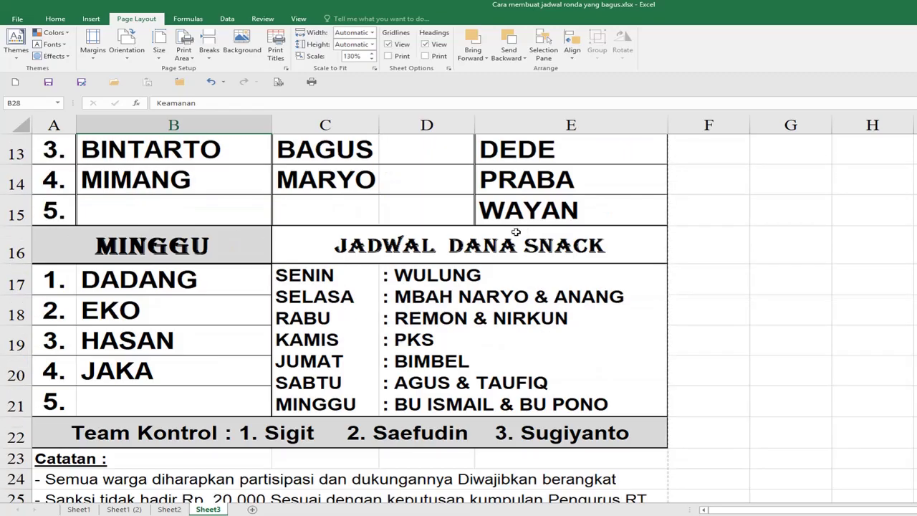
{"action": "scroll", "coordinate": [389, 244], "scroll_direction": "up", "scroll_amount": 4}
{"action": "left_click", "coordinate": [55, 168]}
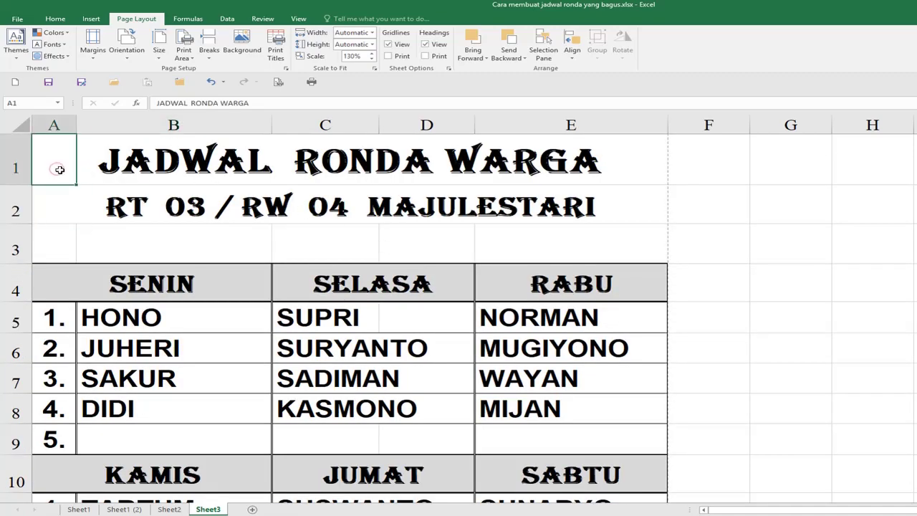
{"action": "left_click_drag", "start_coordinate": [55, 168], "coordinate": [520, 234]}
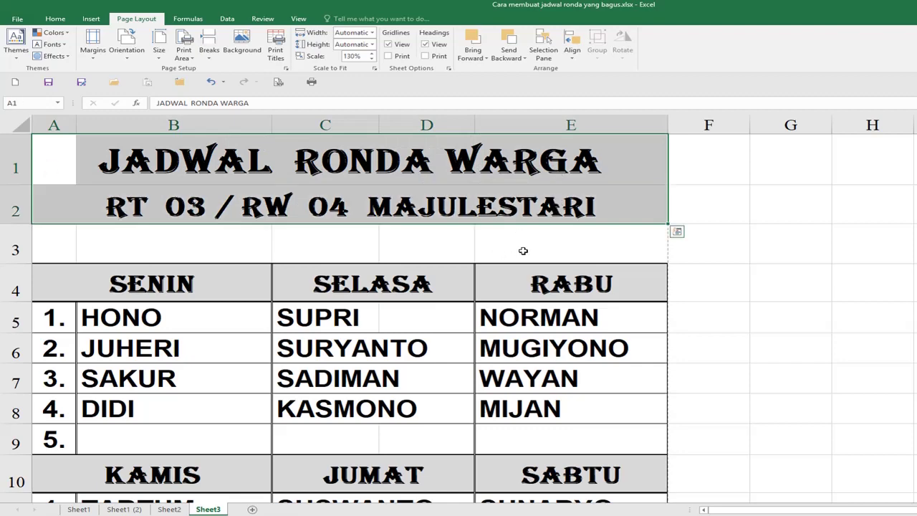
{"action": "left_click", "coordinate": [502, 341]}
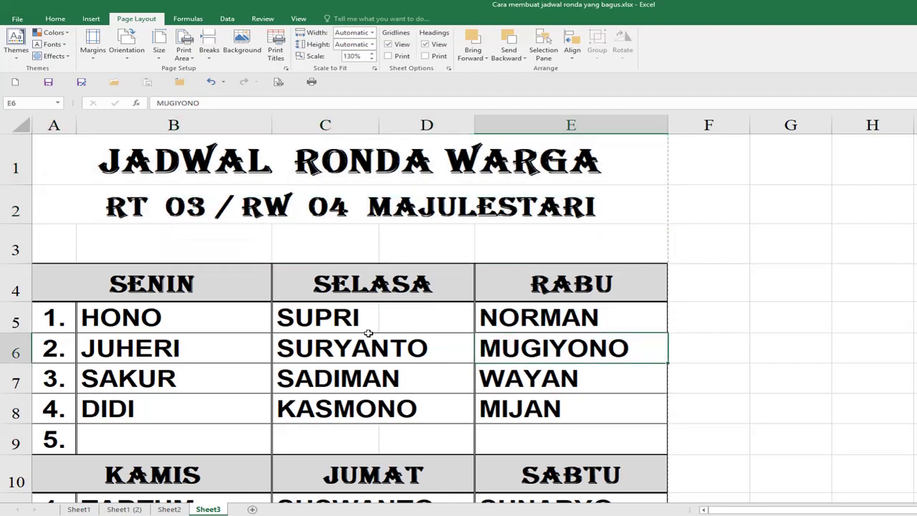
- Switch to Sheet1 to view the GUNUNGSIMPING patrol schedule
{"action": "scroll", "coordinate": [247, 341], "scroll_direction": "down", "scroll_amount": 2}
{"action": "scroll", "coordinate": [247, 341], "scroll_direction": "down", "scroll_amount": 2}
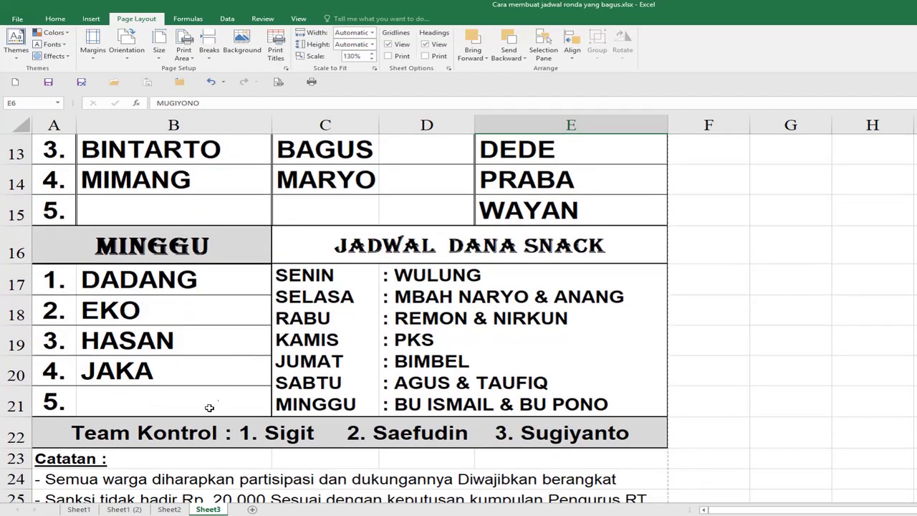
{"action": "left_click", "coordinate": [78, 510]}
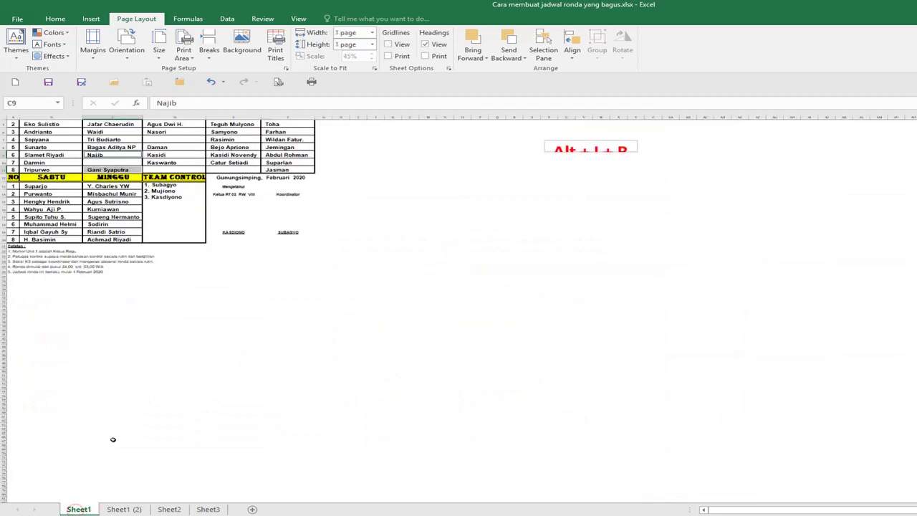
- On Sheet1 (2), inspect the SENN day label, the first name, and attendance cell D3
{"action": "left_click", "coordinate": [126, 509]}
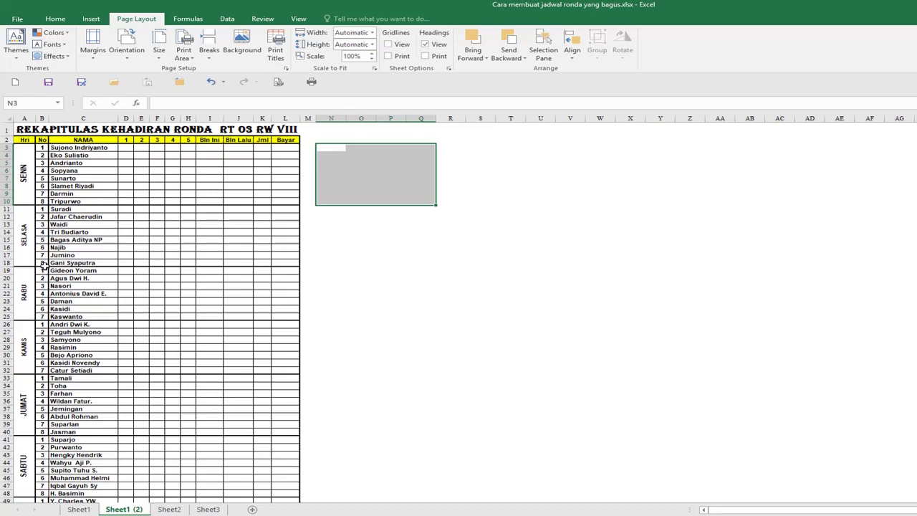
{"action": "scroll", "coordinate": [45, 268], "scroll_direction": "up", "scroll_amount": 4}
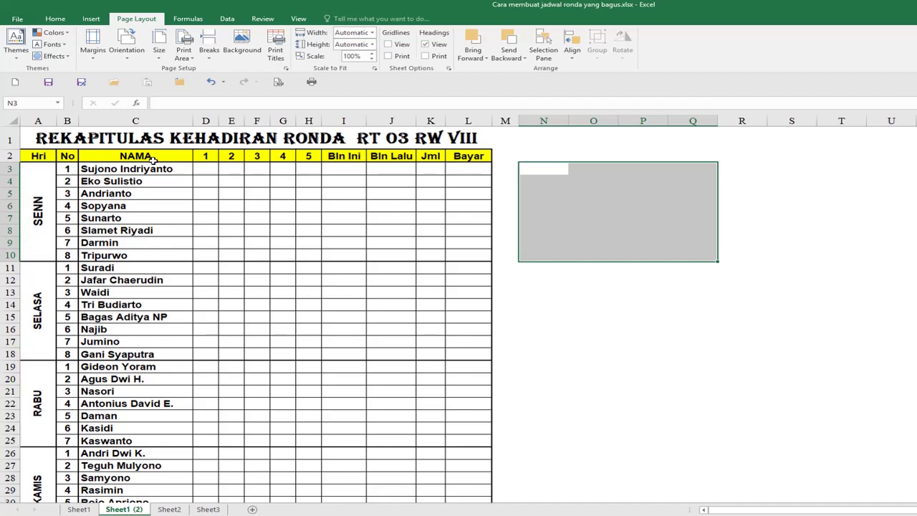
{"action": "left_click", "coordinate": [42, 194]}
{"action": "scroll", "coordinate": [71, 330], "scroll_direction": "down", "scroll_amount": 1}
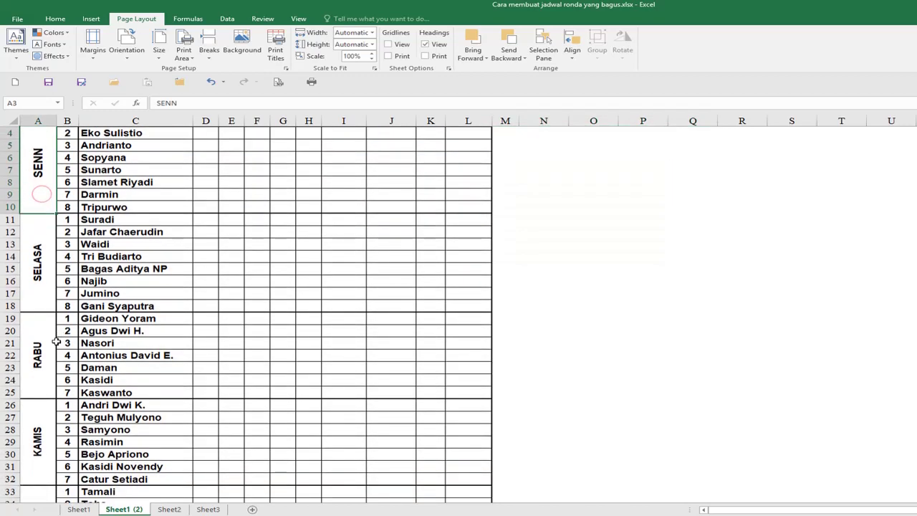
{"action": "scroll", "coordinate": [98, 253], "scroll_direction": "up", "scroll_amount": 1}
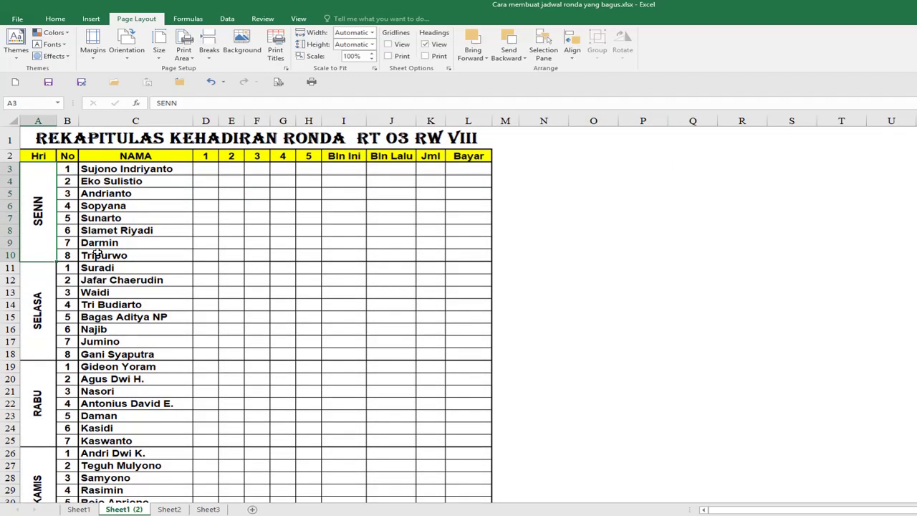
{"action": "left_click", "coordinate": [117, 169]}
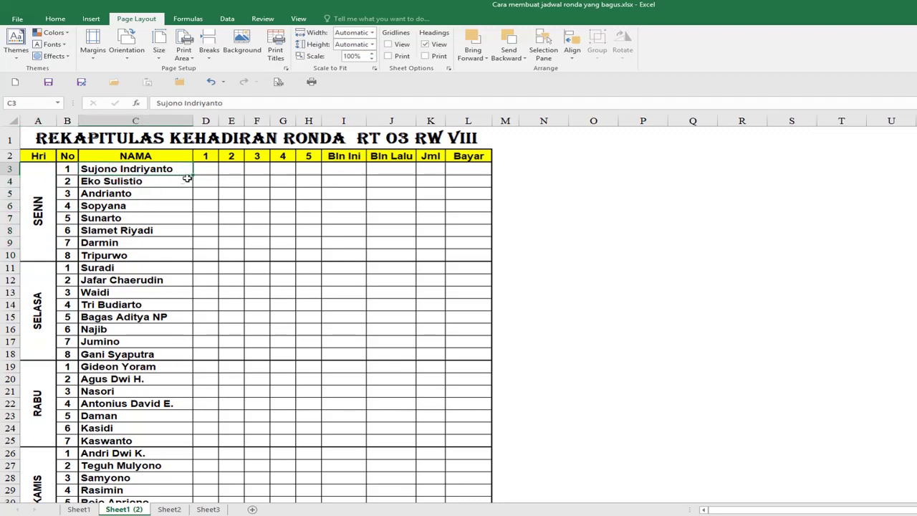
{"action": "left_click", "coordinate": [206, 170]}
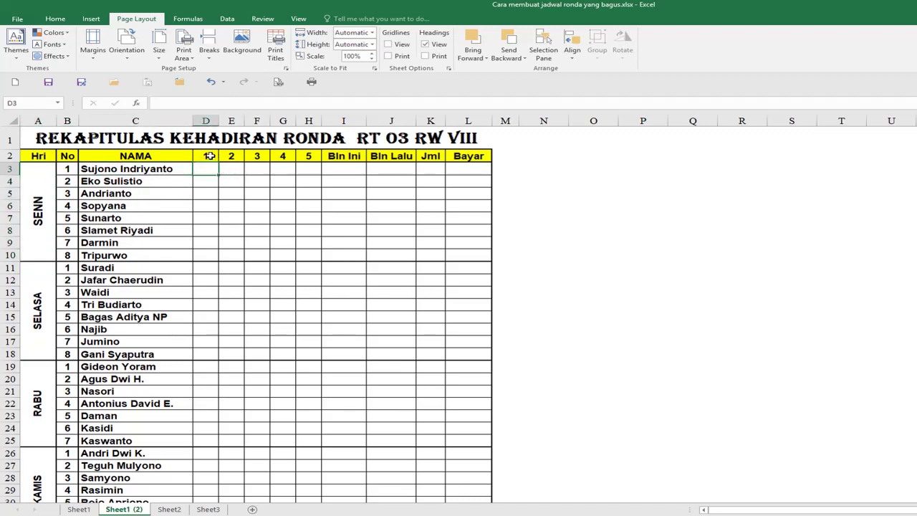
{"action": "scroll", "coordinate": [210, 166], "scroll_direction": "up", "scroll_amount": 3, "text": "ctrl"}
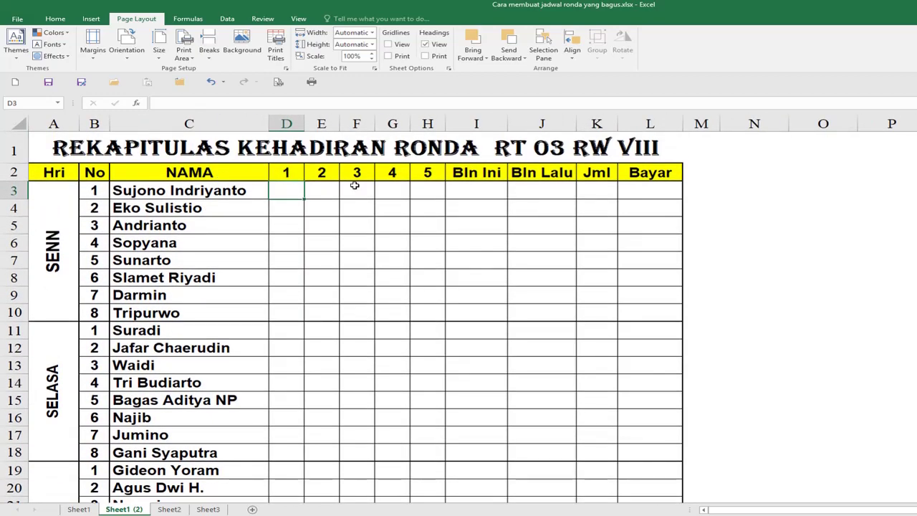
- Check the Bln Ini, Bln Lalu, Jml and Bayar columns, then go to Sheet2
{"action": "left_click", "coordinate": [475, 174]}
{"action": "left_click", "coordinate": [545, 174]}
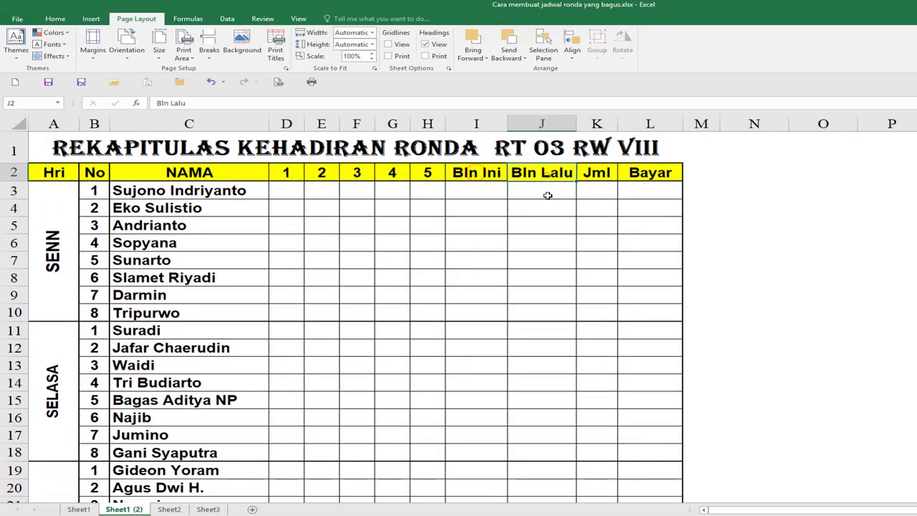
{"action": "left_click", "coordinate": [594, 179]}
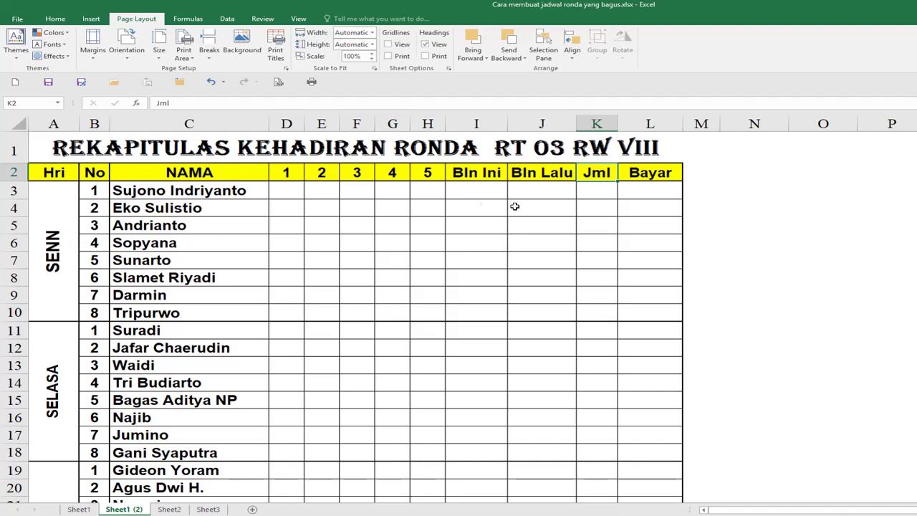
{"action": "left_click", "coordinate": [597, 184]}
{"action": "left_click", "coordinate": [632, 187]}
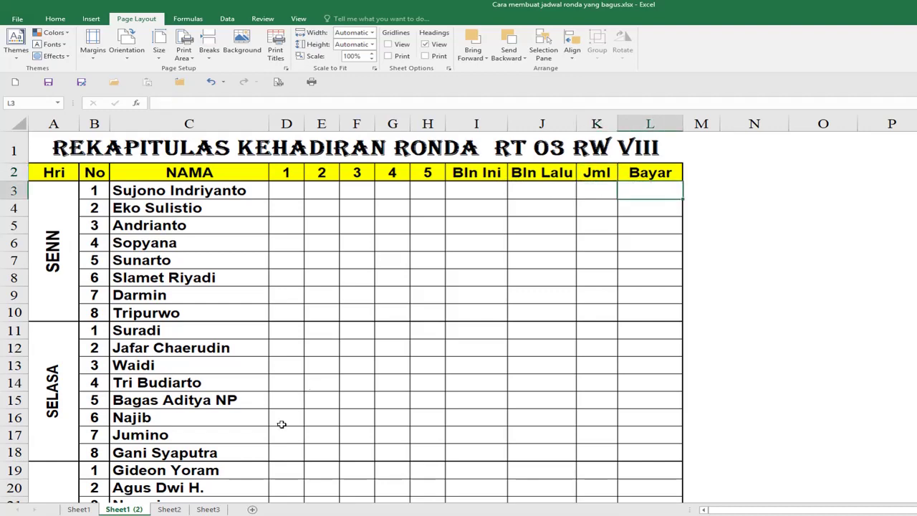
{"action": "left_click", "coordinate": [172, 509]}
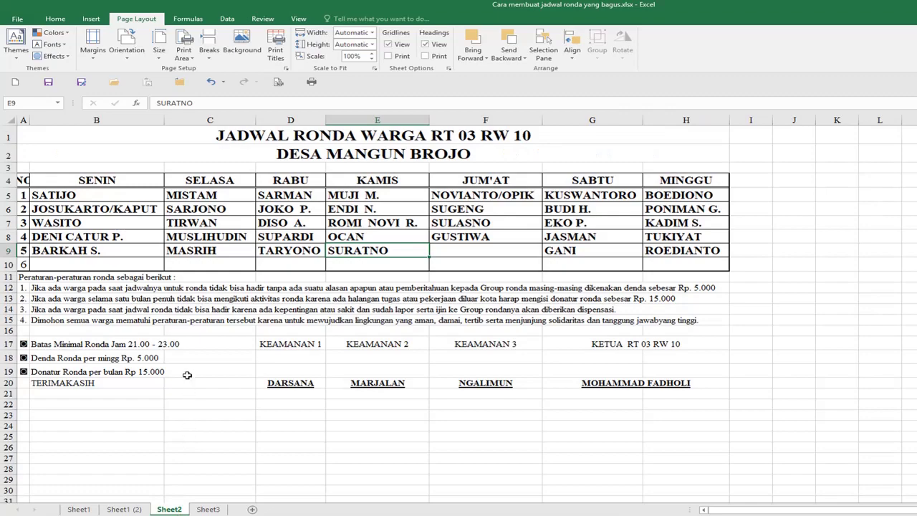
- Review Sheet2's rules heading in A11 and signature block D17:F21, then return to Sheet3
{"action": "scroll", "coordinate": [143, 318], "scroll_direction": "up", "scroll_amount": 1}
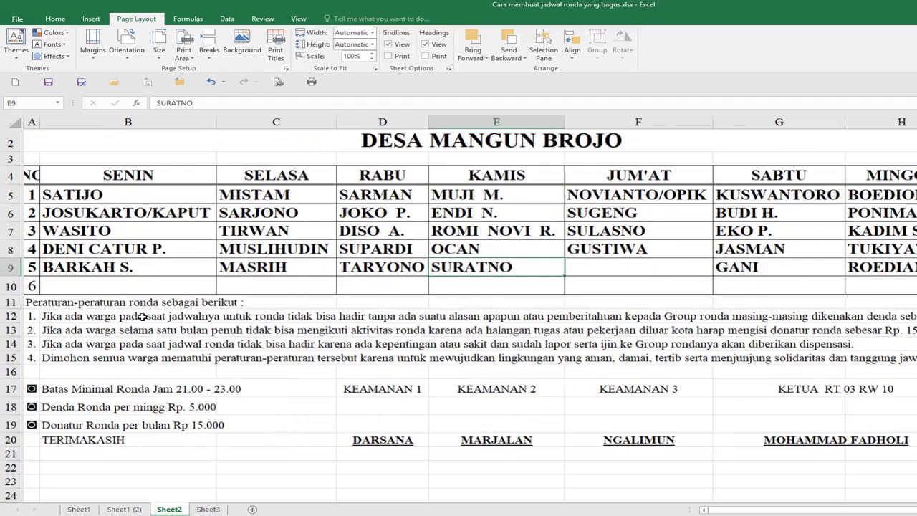
{"action": "scroll", "coordinate": [143, 317], "scroll_direction": "up", "scroll_amount": 1}
{"action": "scroll", "coordinate": [143, 318], "scroll_direction": "up", "scroll_amount": 1}
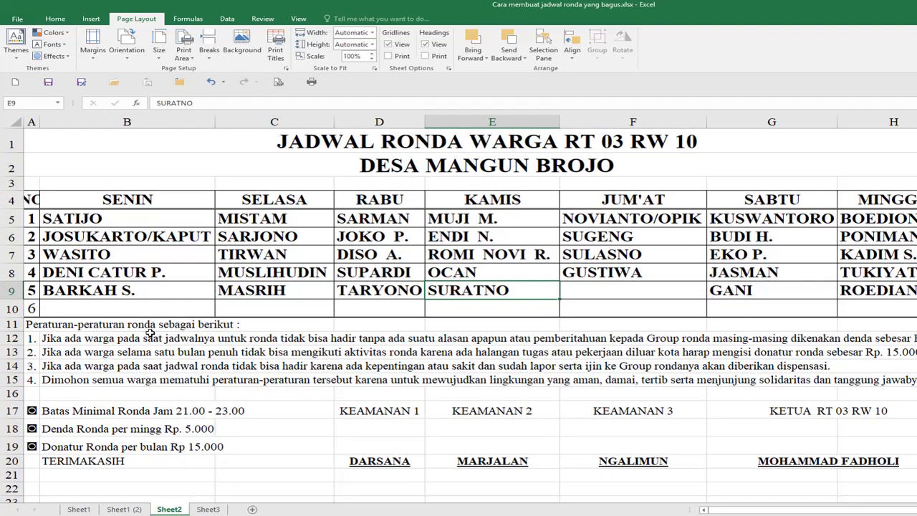
{"action": "scroll", "coordinate": [151, 333], "scroll_direction": "down", "scroll_amount": 1}
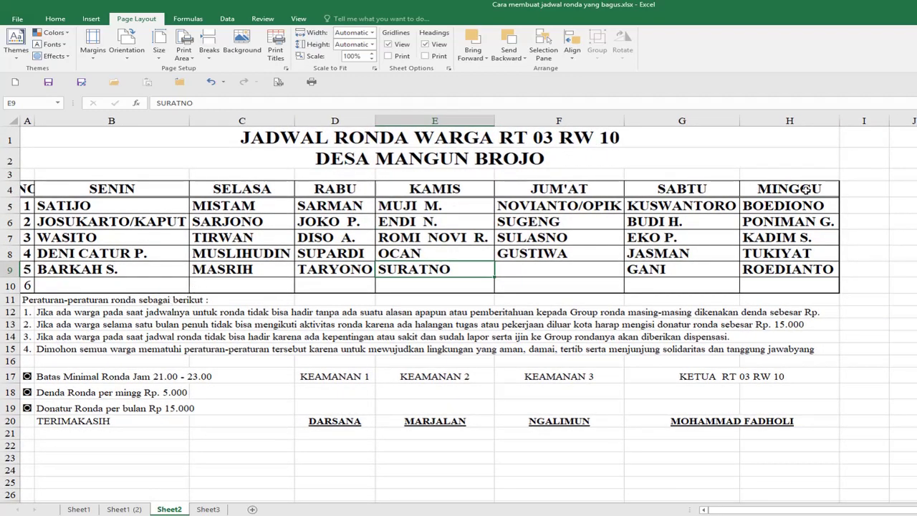
{"action": "left_click", "coordinate": [28, 300]}
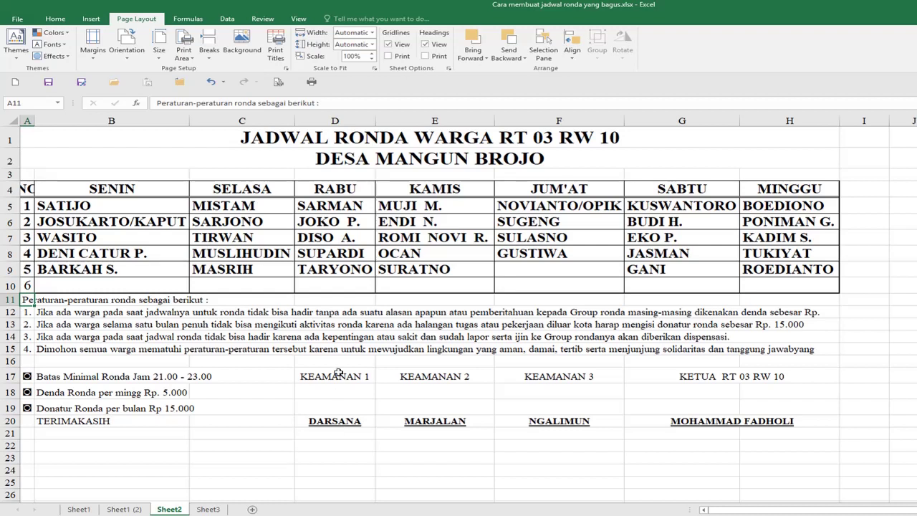
{"action": "mouse_move", "coordinate": [334, 372]}
{"action": "left_mouse_down"}
{"action": "mouse_move", "coordinate": [657, 433]}
{"action": "mouse_move", "coordinate": [767, 437]}
{"action": "left_mouse_up"}
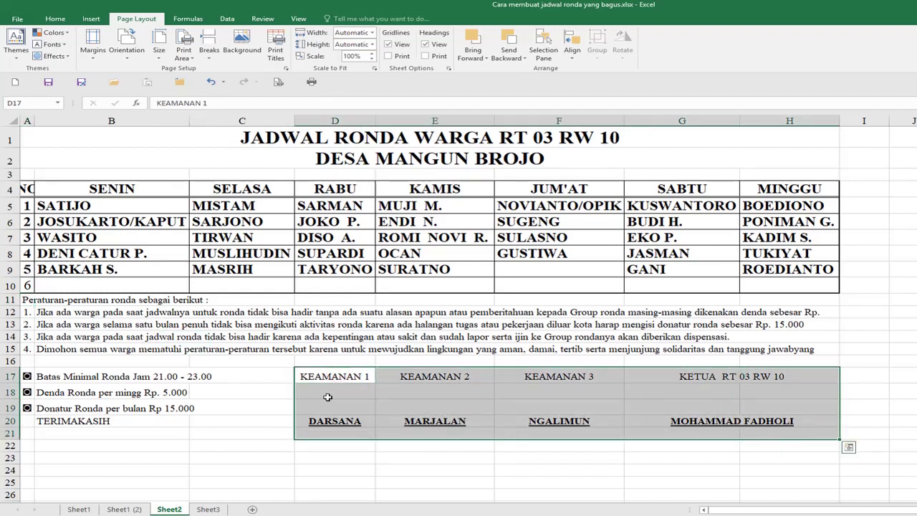
{"action": "left_click", "coordinate": [207, 508]}
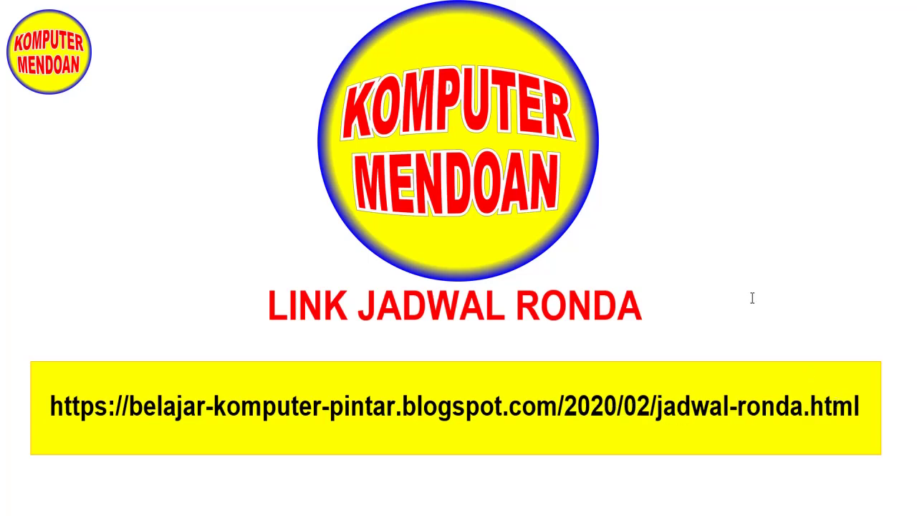
- Mark the end of the LINK JADWAL RONDA title on the closing card
{"action": "left_click", "coordinate": [710, 304]}
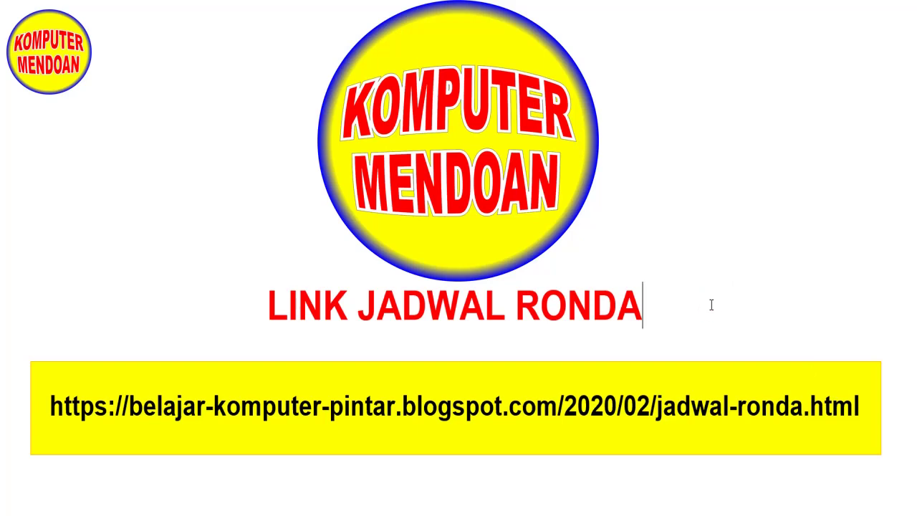